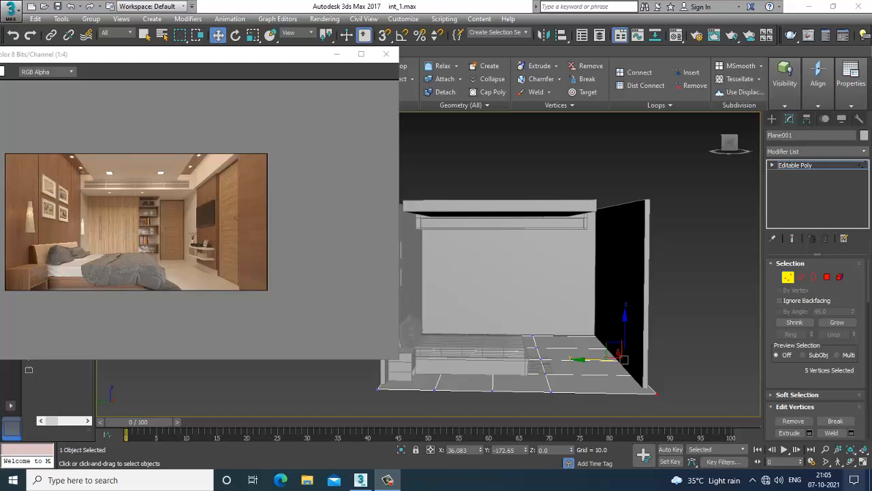
Stretch the ceiling beam box by moving its end vertices about -25.6 units along Y toward the black side wall
alt+middle_drag(518, 245, 554, 207)
click(555, 202)
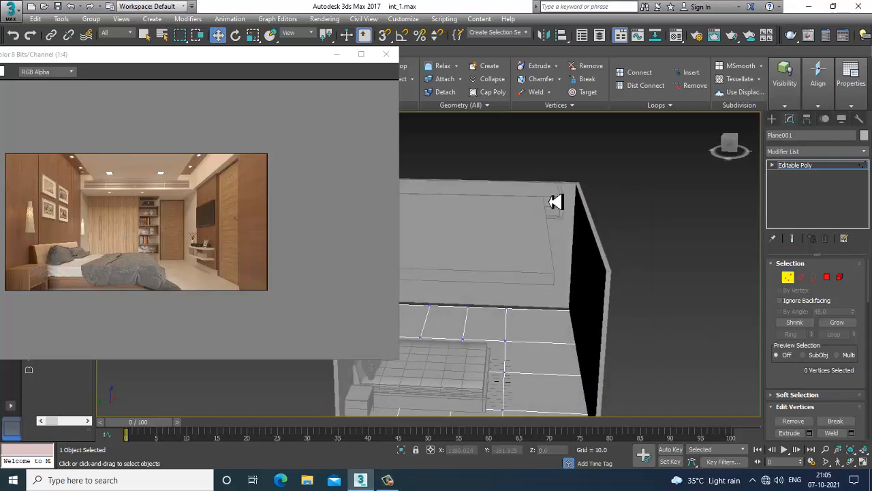
click(825, 167)
click(561, 198)
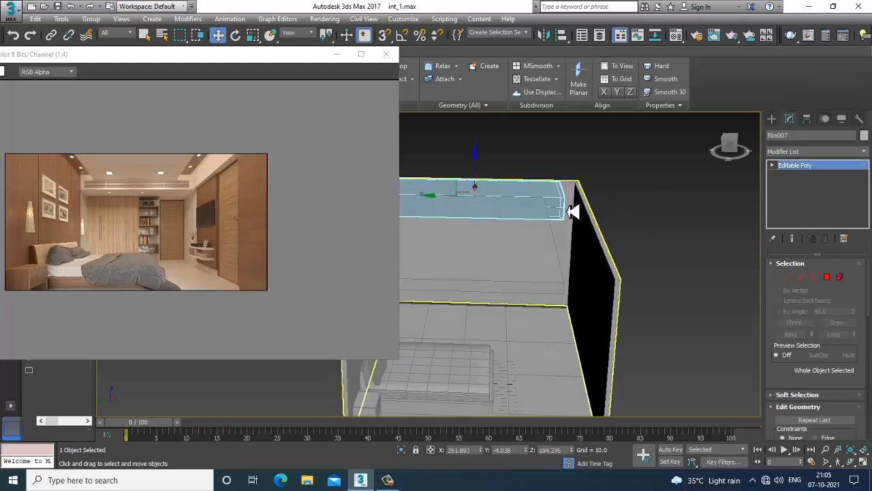
alt+middle_drag(572, 212, 555, 220)
key(1)
drag(494, 150, 581, 255)
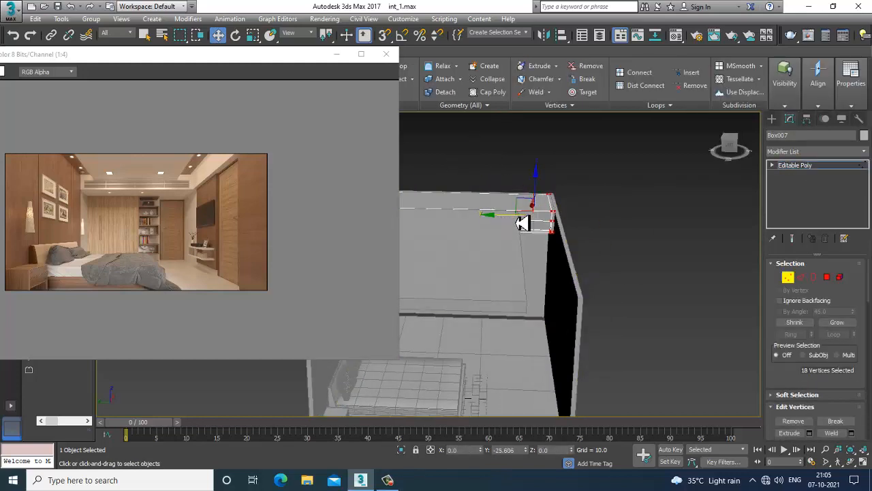
click(825, 168)
scroll(686, 255, down, 4)
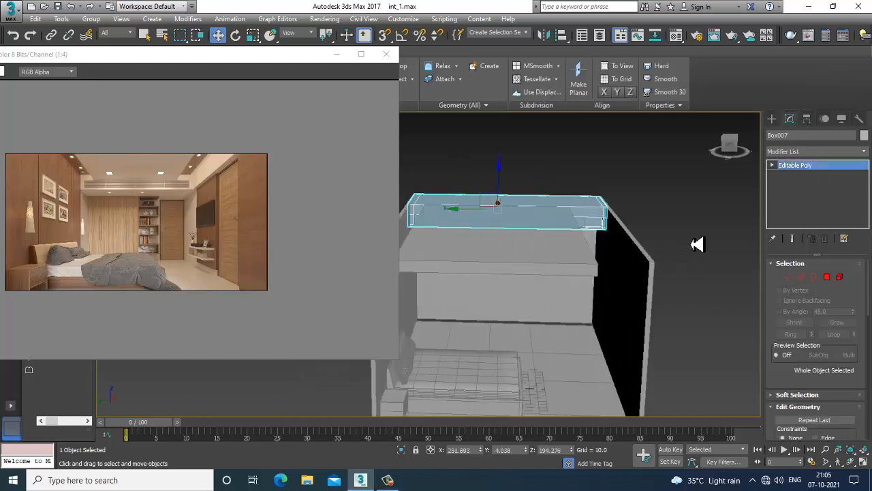
Move the false ceiling slab along Y toward the black side wall, to about Y -33.8
click(580, 258)
alt+middle_drag(580, 258, 501, 257)
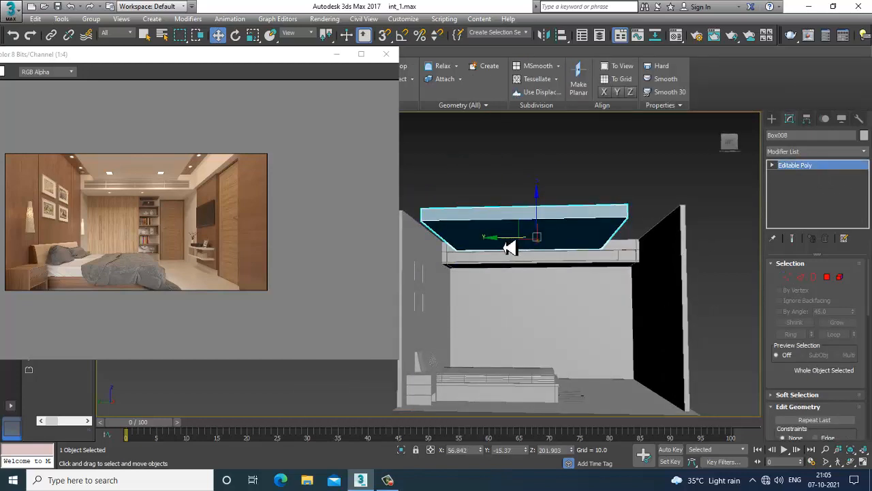
drag(510, 247, 523, 245)
alt+middle_drag(531, 262, 455, 298)
scroll(546, 272, up, 4)
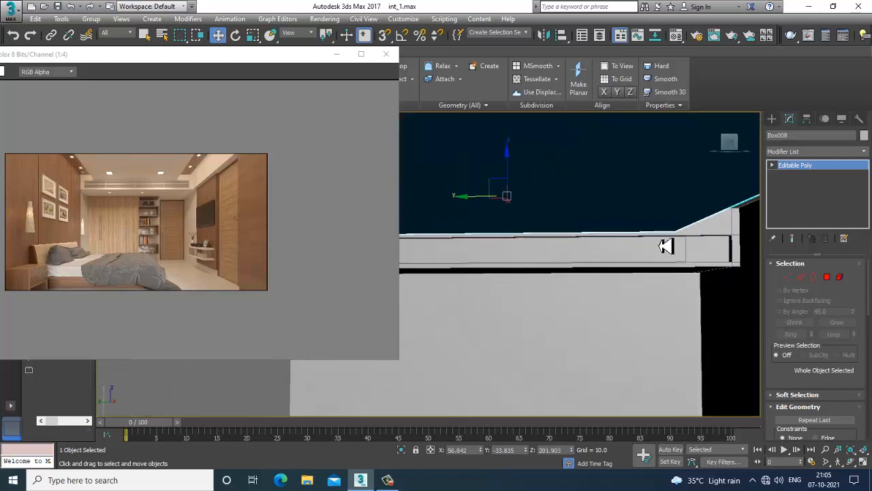
Enlarge the reference render to examine the grille on the ceiling beam
click(154, 195)
scroll(153, 197, up, 1)
alt+middle_drag(595, 226, 658, 257)
click(652, 256)
key(Delete)
key(ctrl+z)
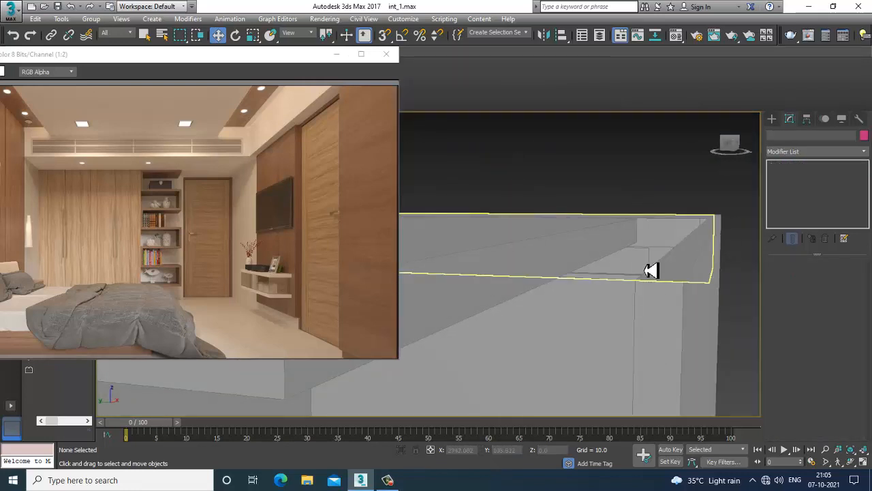
Select the rectangle shape inside the ceiling beam and convert it to an editable spline
click(641, 271)
click(654, 269)
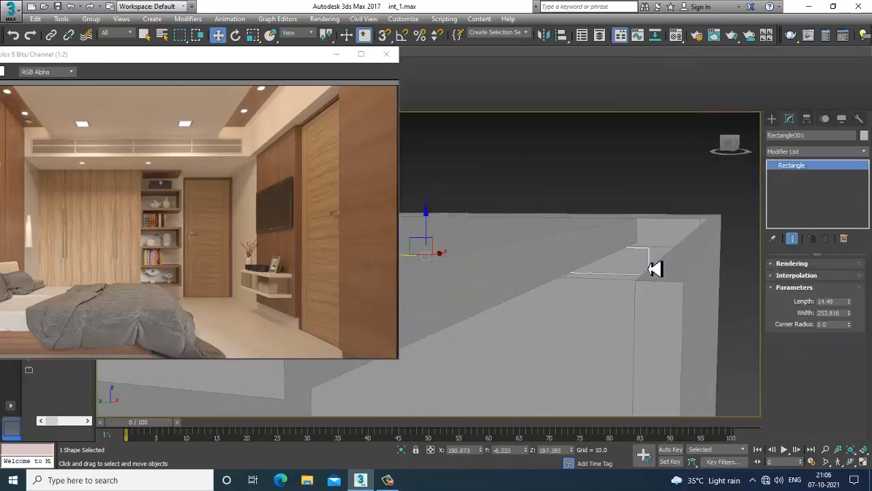
alt+middle_drag(654, 268, 663, 262)
scroll(661, 262, up, 2)
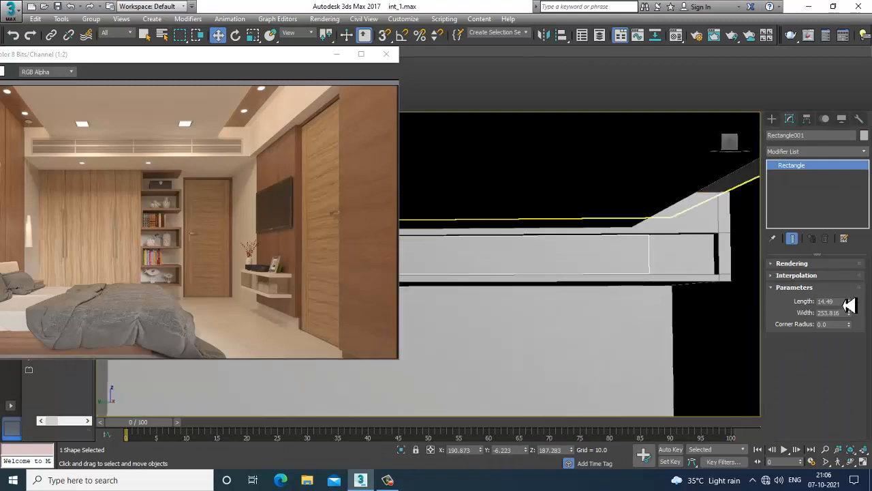
key(F3)
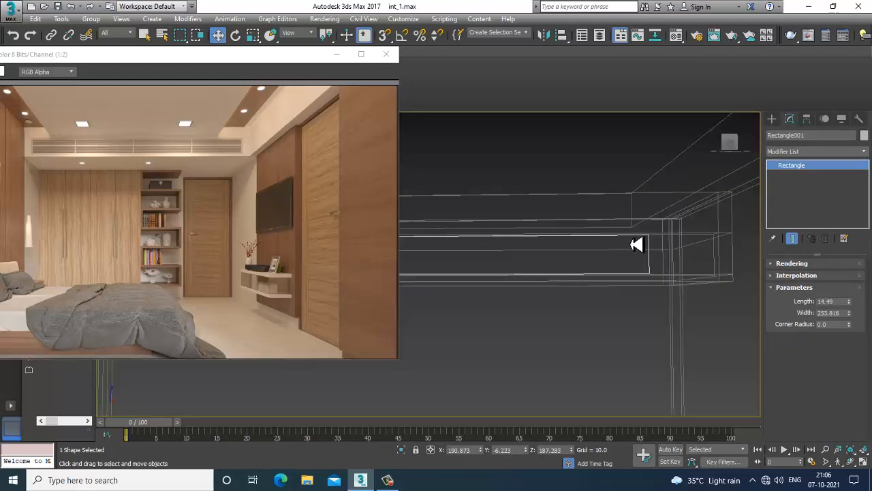
right_click(631, 234)
mouse_move(690, 345)
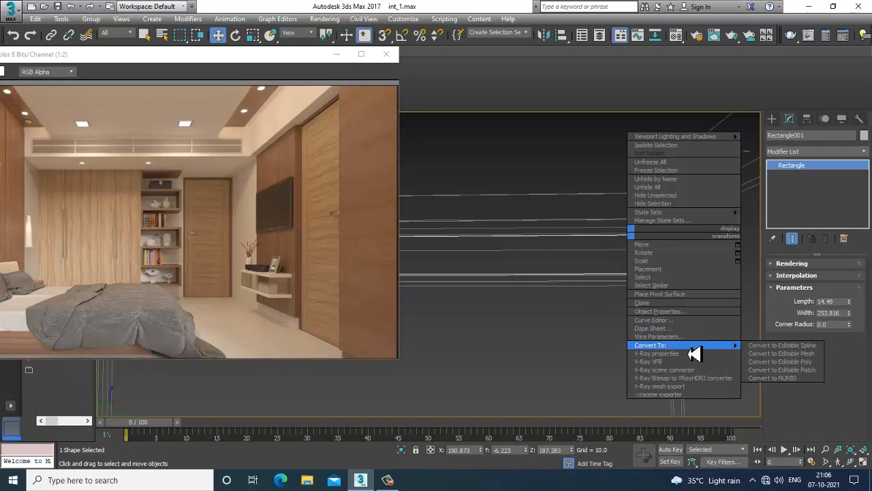
click(821, 348)
Move the rectangle's two end vertices about -22.9 units along Y to lengthen it, and isolate the spline
alt+middle_drag(728, 280, 705, 276)
key(1)
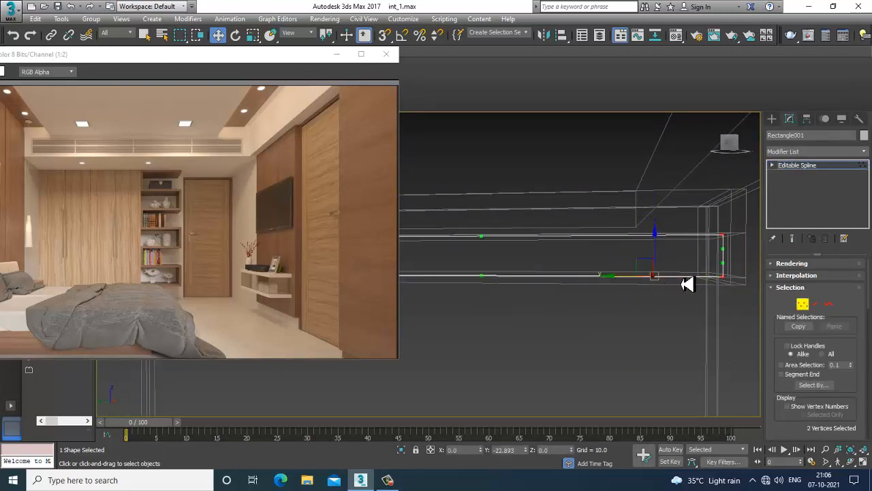
key(F3)
mouse_move(677, 284)
alt+middle_down()
mouse_move(647, 282)
mouse_move(661, 298)
mouse_move(659, 280)
mouse_move(615, 271)
mouse_move(678, 288)
mouse_move(592, 292)
alt+middle_up()
key(F3)
Show the spline in the viewport with a rectangular cross-section, length 4.625 and width 1.16
click(804, 263)
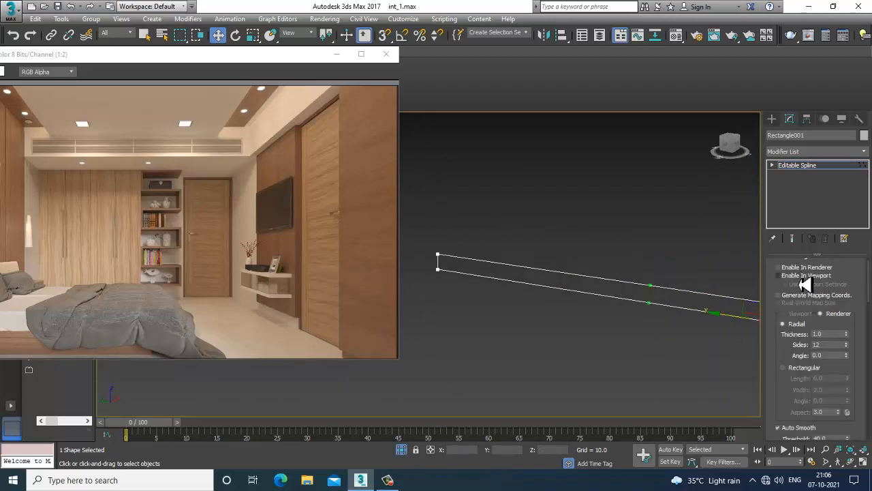
click(803, 276)
scroll(574, 305, up, 4)
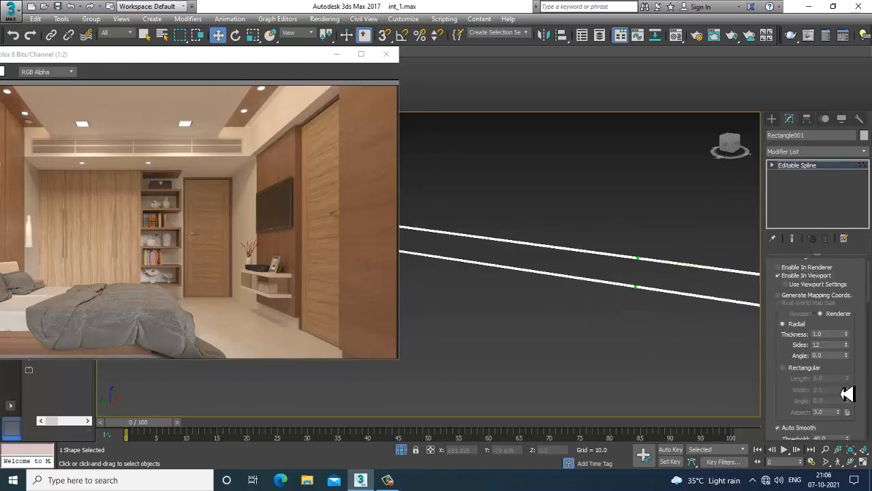
click(796, 371)
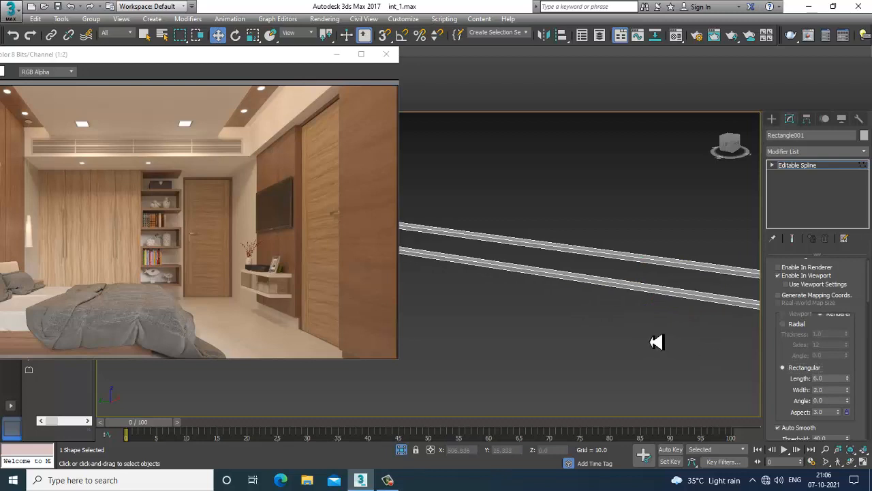
middle_drag(658, 341, 582, 336)
scroll(647, 327, up, 3)
alt+middle_drag(651, 323, 668, 311)
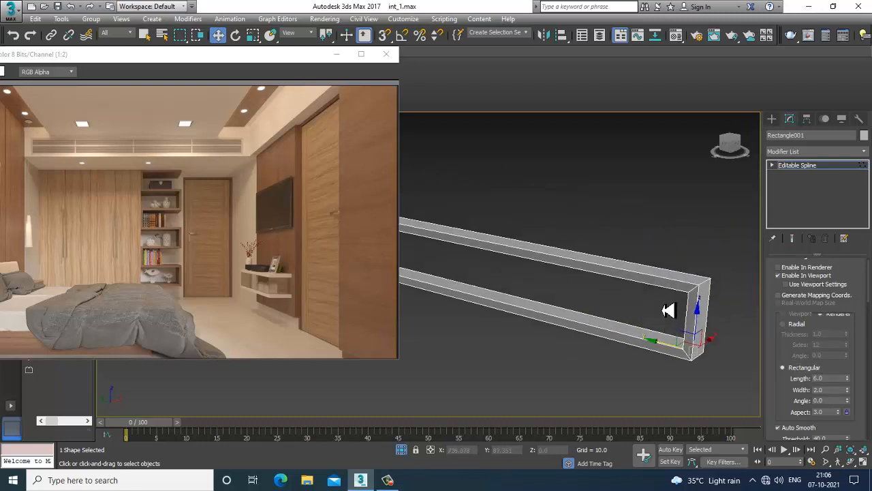
drag(854, 388, 866, 423)
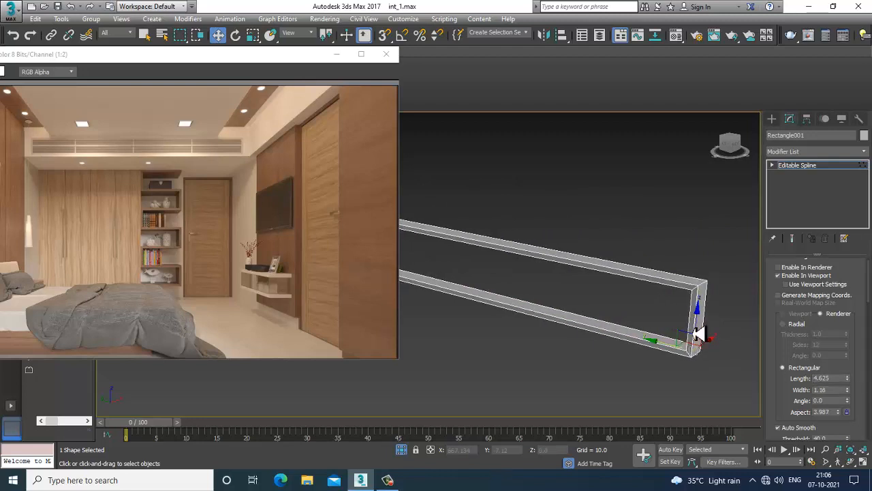
right_click(684, 282)
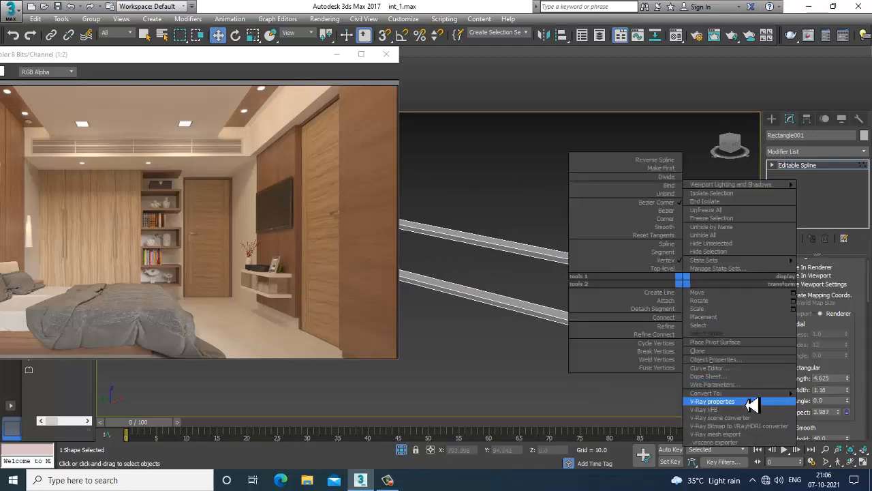
mouse_move(747, 396)
click(531, 341)
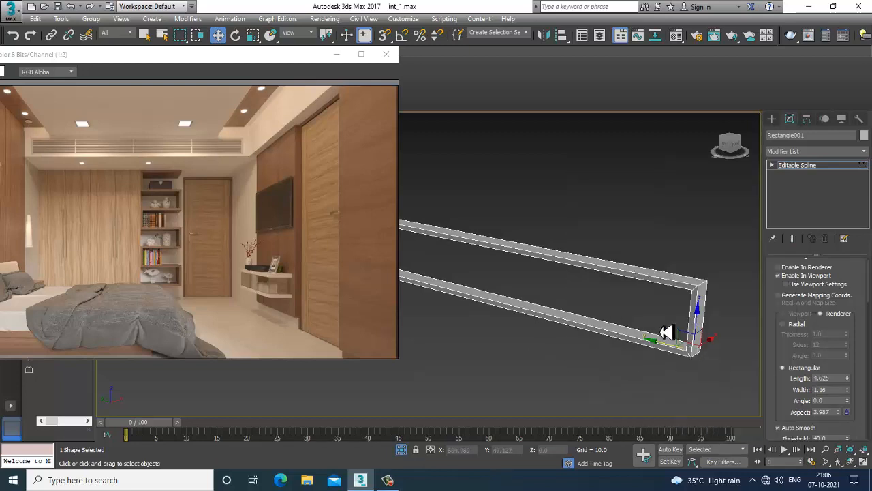
Draw a straight horizontal line in the side view, spanning the frame end to end at mid-height
key(alt+w)
right_click(410, 413)
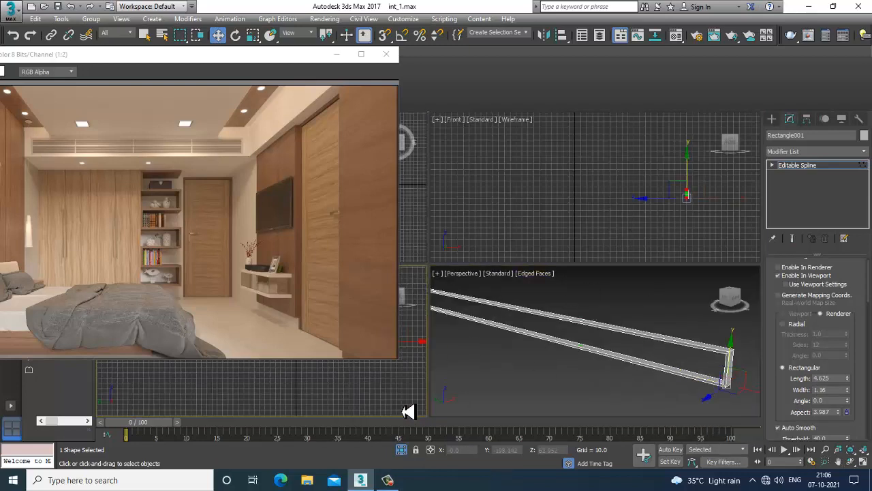
key(alt+w)
scroll(540, 316, down, 5)
middle_drag(485, 307, 594, 303)
scroll(596, 300, down, 6)
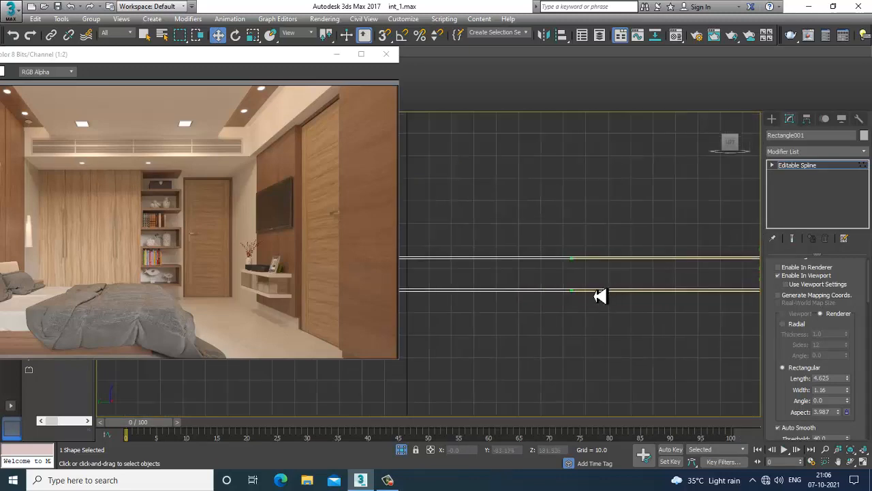
scroll(631, 299, up, 1)
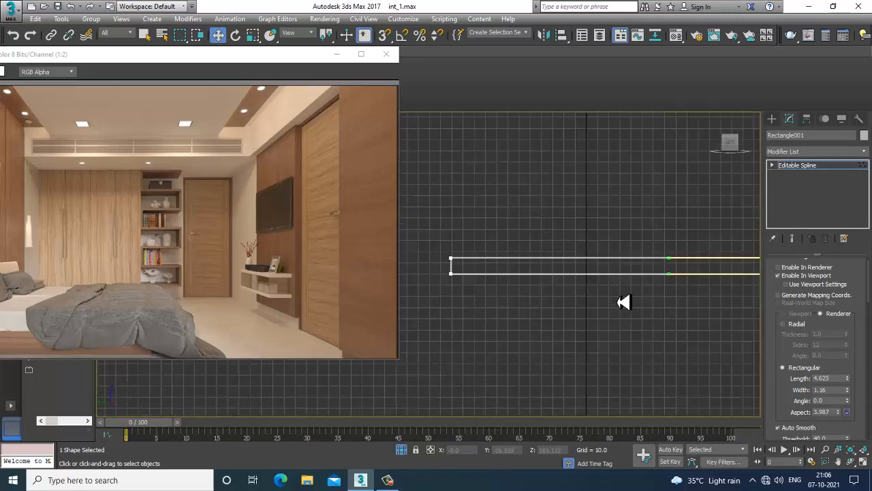
click(773, 118)
click(786, 135)
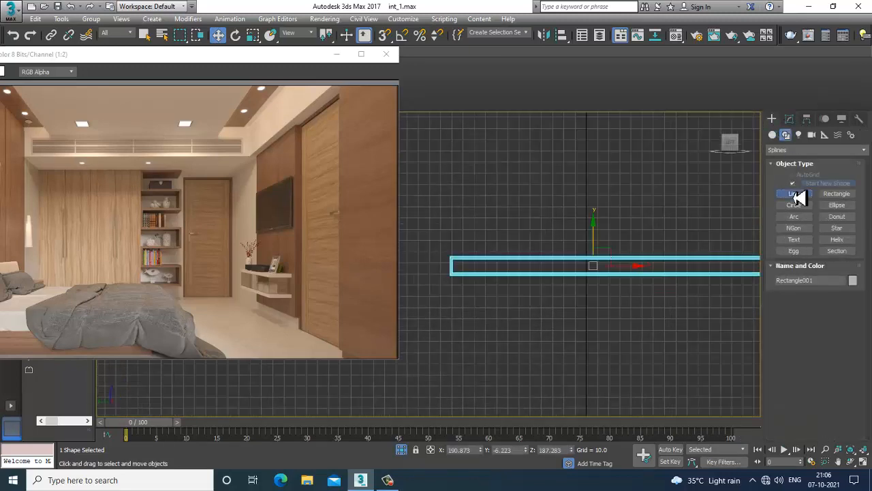
click(795, 194)
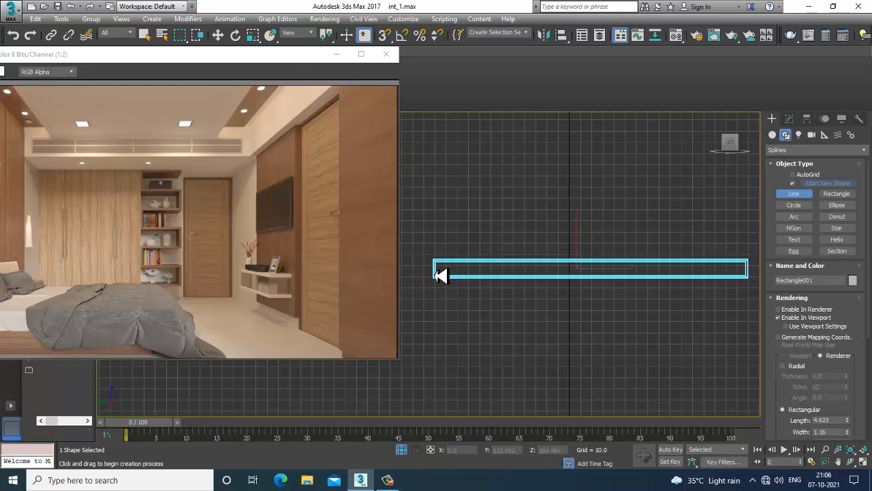
click(434, 268)
click(749, 269)
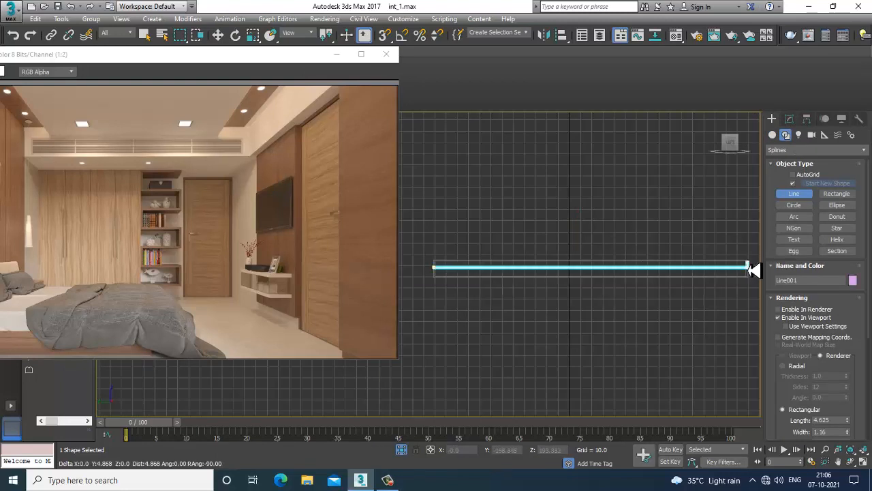
right_click(749, 270)
key(w)
Thin the new line's rectangular cross-section to length 0.192 and width 0.766
key(alt+w)
middle_click(634, 330)
key(z)
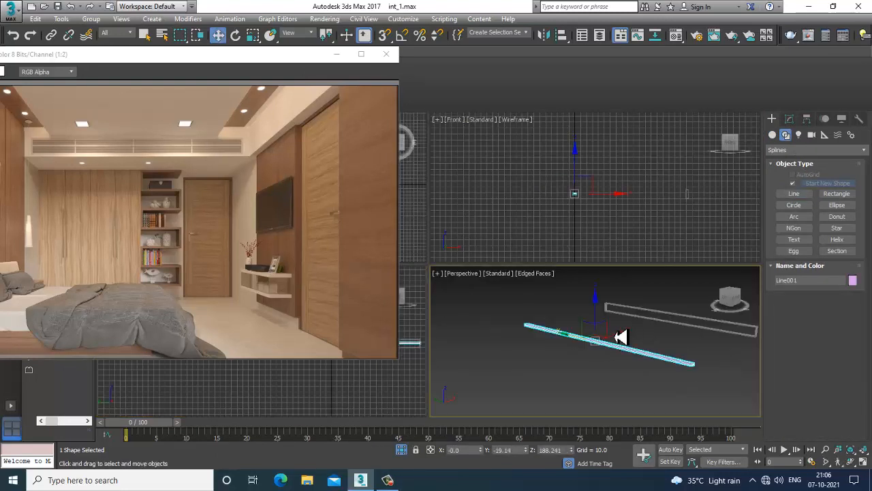
key(alt+w)
alt+middle_drag(619, 336, 594, 320)
click(789, 119)
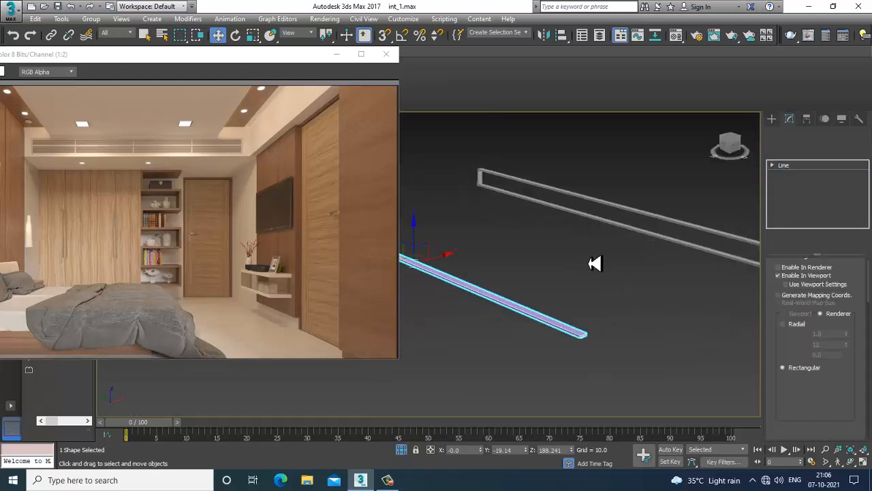
alt+middle_drag(596, 261, 600, 265)
drag(854, 387, 861, 437)
scroll(574, 339, up, 6)
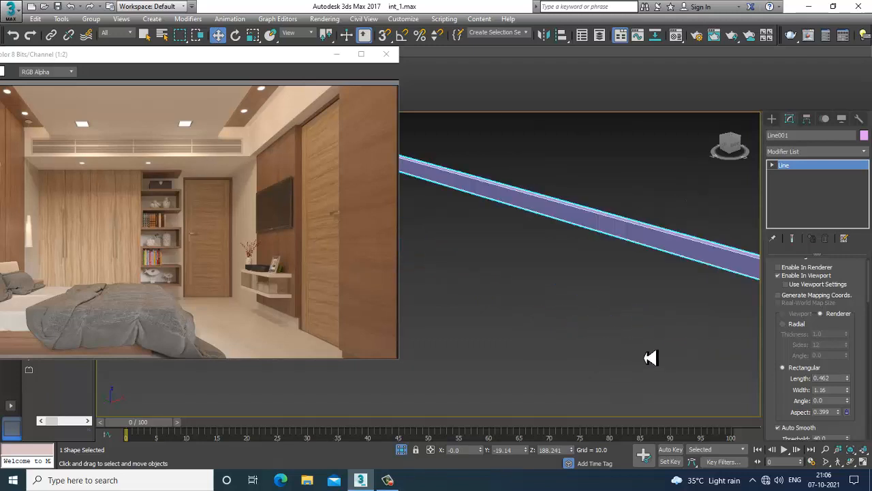
alt+middle_drag(652, 359, 568, 346)
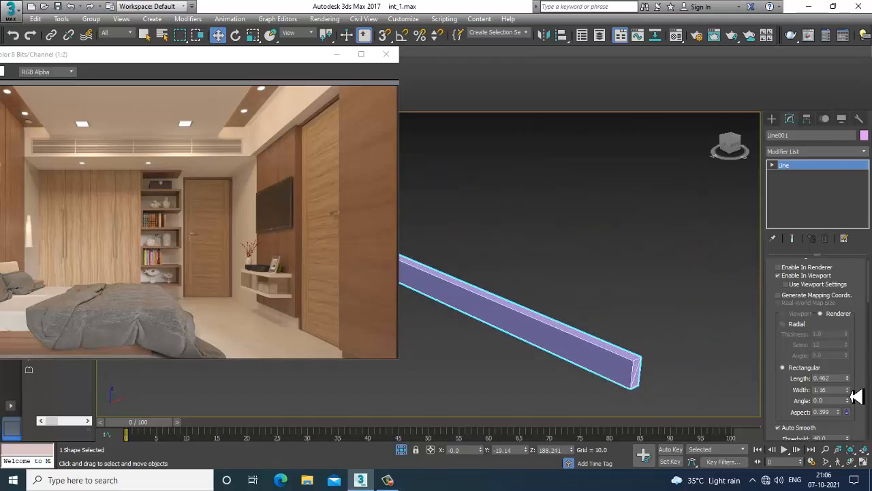
drag(856, 398, 862, 403)
Move the line about 190 units along X so it sits inside the rectangular frame
scroll(639, 287, down, 8)
alt+middle_drag(637, 286, 633, 293)
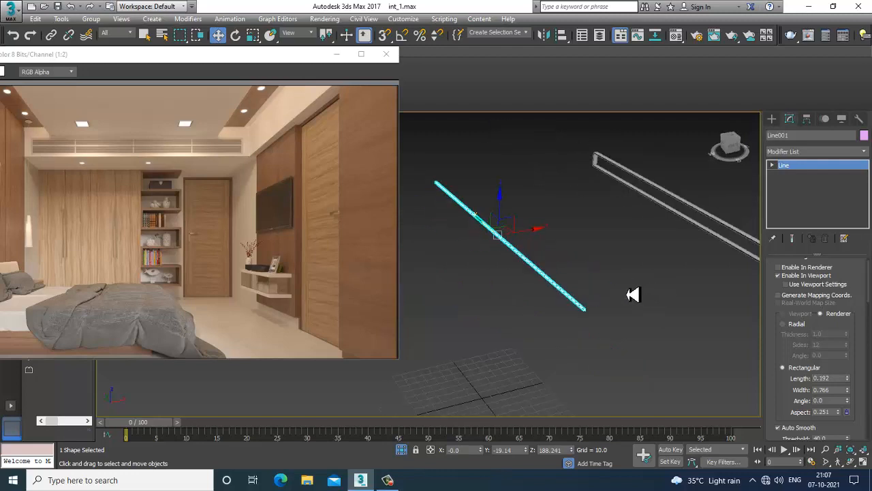
scroll(634, 293, down, 3)
drag(578, 256, 686, 255)
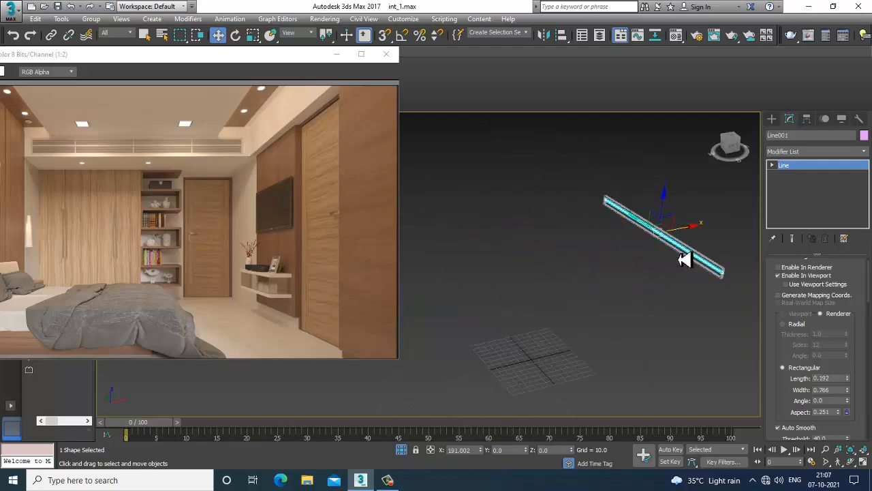
scroll(655, 272, up, 4)
scroll(642, 269, down, 3)
alt+middle_drag(640, 268, 611, 277)
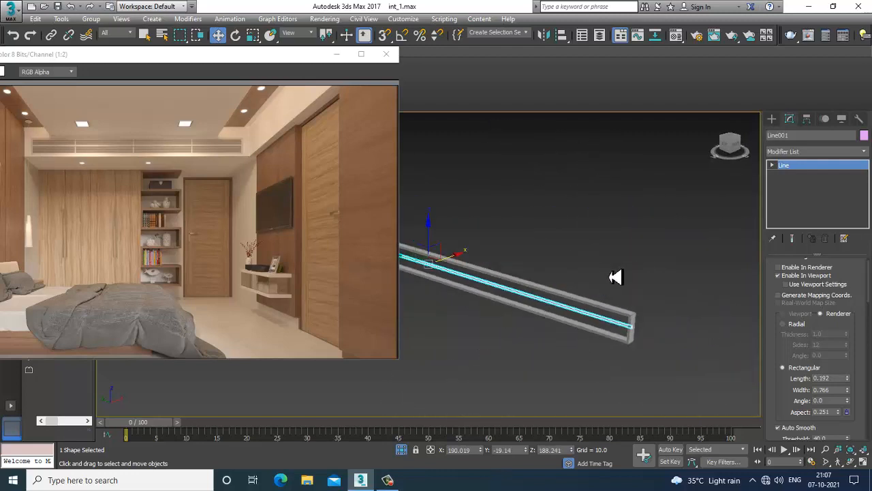
Set the line's rectangular cross-section width to 1.406
scroll(613, 304, up, 3)
alt+middle_drag(606, 309, 617, 298)
scroll(622, 299, up, 2)
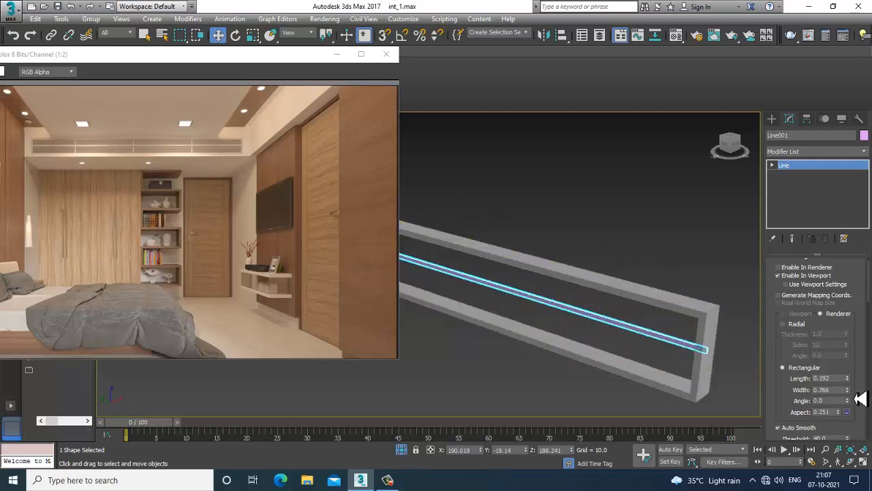
drag(856, 399, 854, 366)
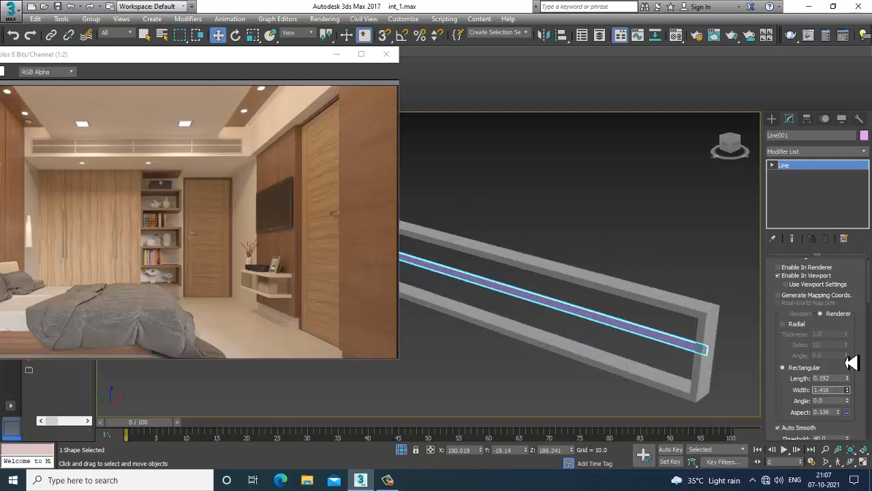
key(alt+w)
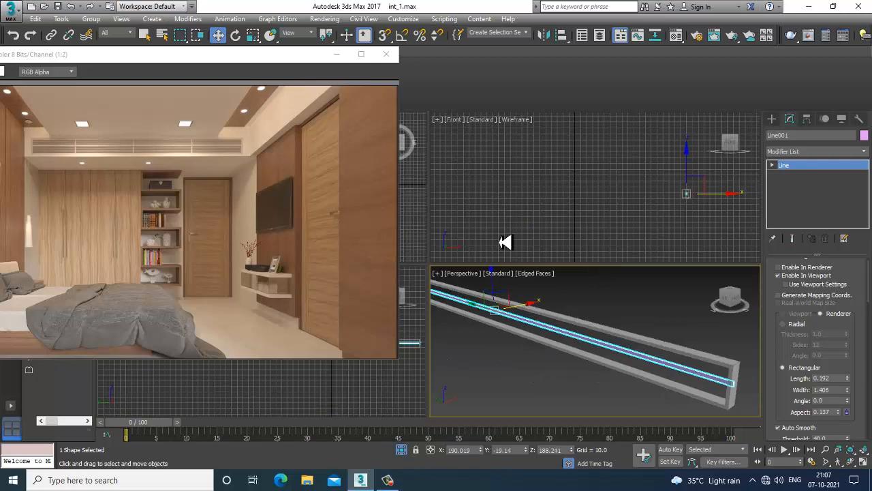
Copy the mid-height line about 4.2 units upward inside the frame in the side view
middle_drag(419, 374, 410, 375)
key(alt+w)
middle_drag(512, 315, 585, 296)
scroll(639, 298, up, 5)
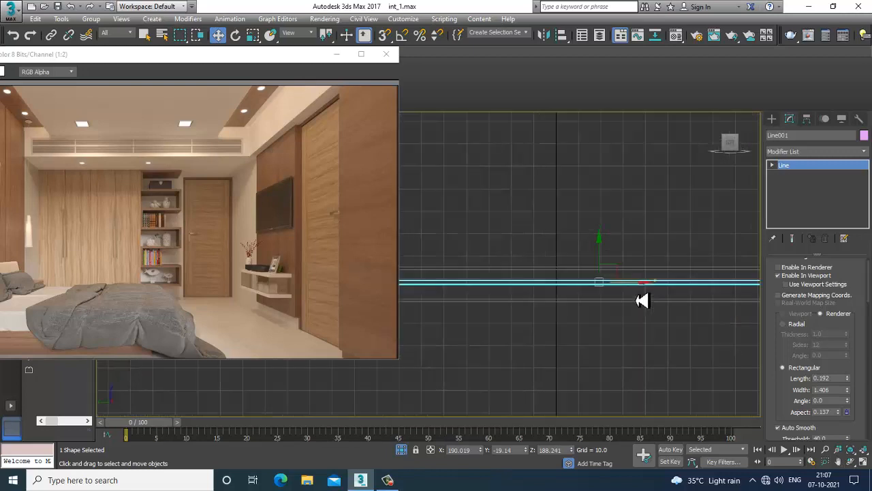
middle_drag(641, 300, 594, 296)
middle_drag(474, 277, 524, 280)
shift+drag(529, 265, 531, 247)
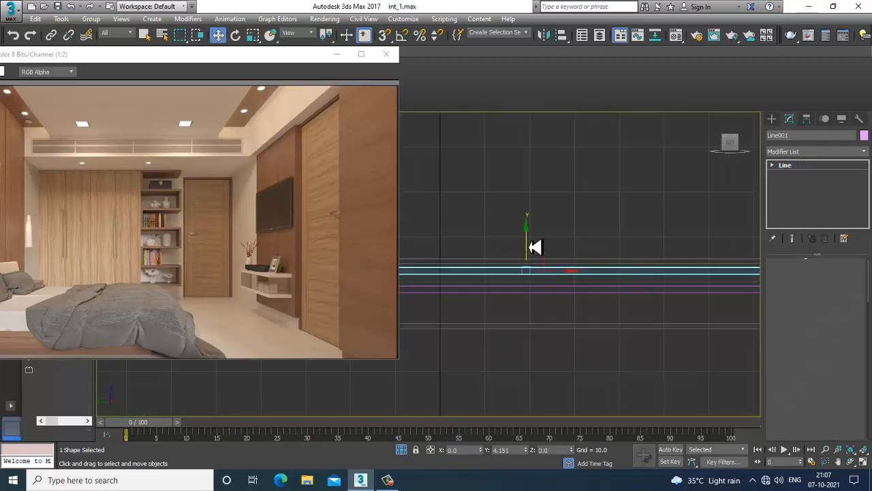
click(447, 286)
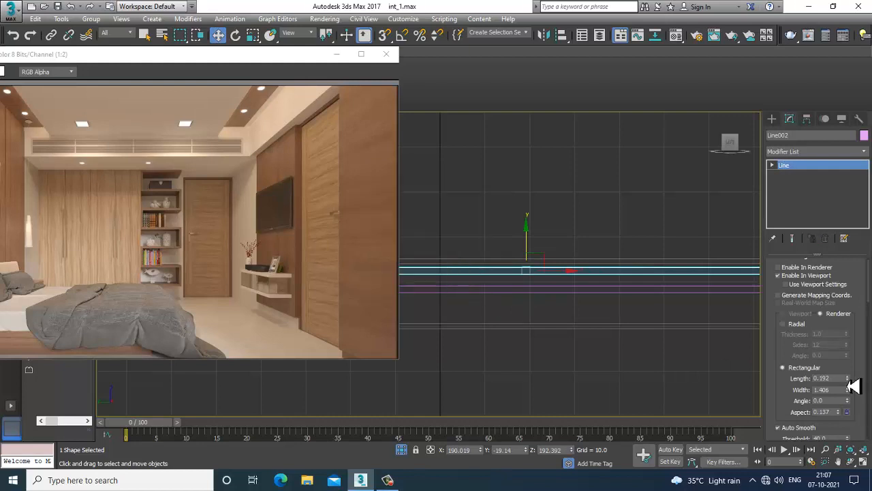
Set the copied line's rectangular width to 0.478 and raise it slightly to about Z 192.8, closer to the frame's top rail
drag(857, 403, 862, 435)
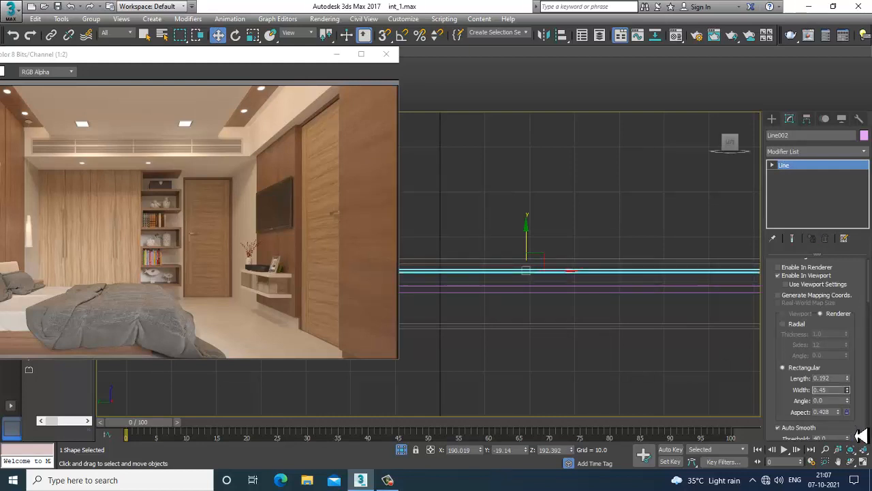
drag(527, 251, 527, 248)
scroll(528, 249, up, 6)
middle_drag(519, 288, 545, 249)
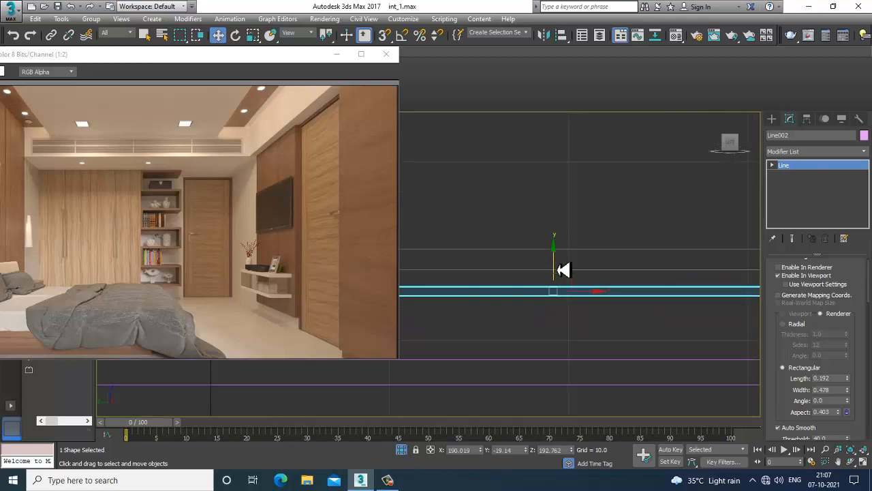
Clone the thin slat downward into three evenly spaced copies above the wide middle slat
mouse_move(559, 270)
mouse_down()
mouse_move(557, 262)
mouse_move(564, 284)
mouse_up()
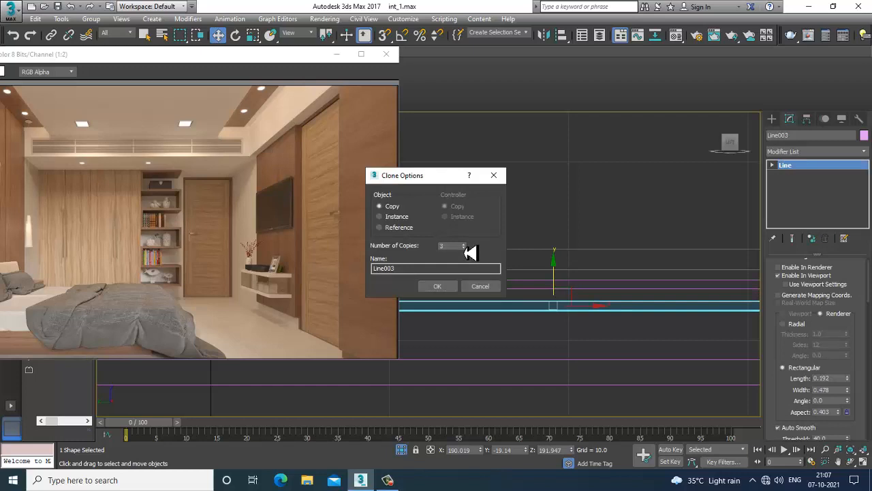
click(448, 286)
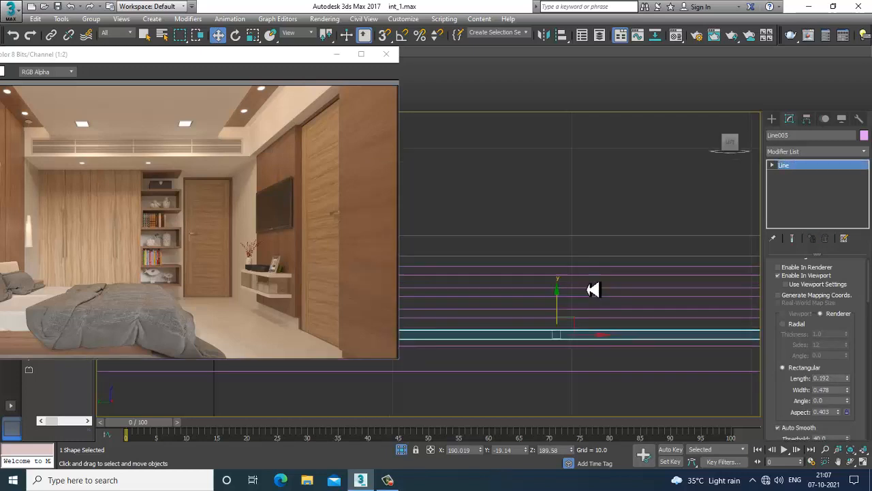
middle_drag(595, 290, 594, 271)
scroll(619, 276, down, 3)
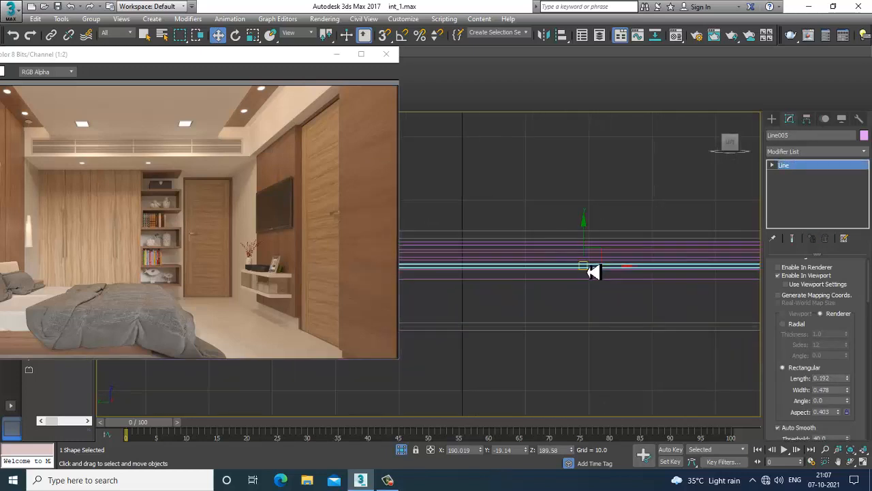
Copy the four thin upper slats as a group to just below the wide middle slat
scroll(594, 271, up, 2)
drag(581, 280, 579, 276)
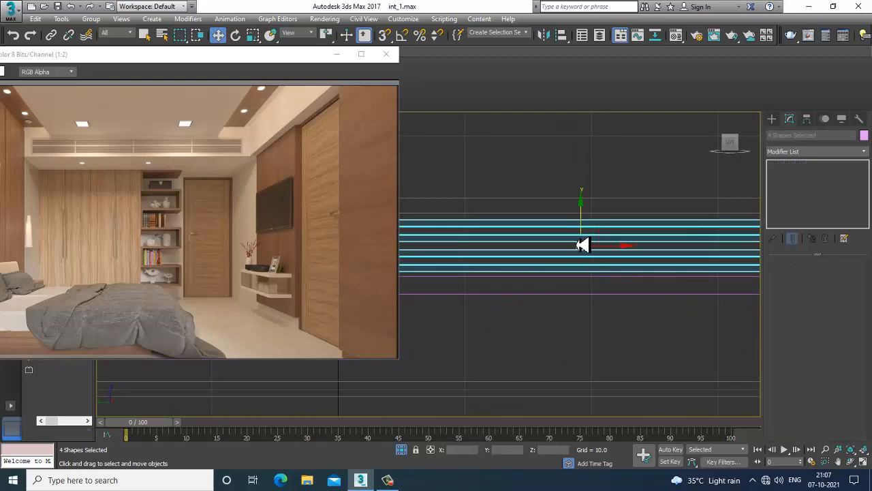
mouse_move(587, 236)
mouse_down()
mouse_move(606, 320)
mouse_move(598, 312)
mouse_up()
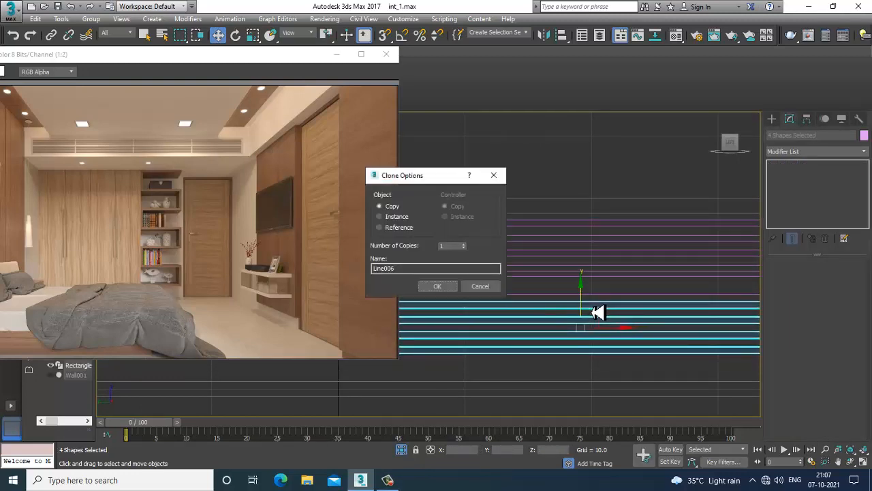
click(437, 288)
Copy the lowest slat downward twice, adjusting the spacing to fill the gap above the frame's bottom rail
click(552, 350)
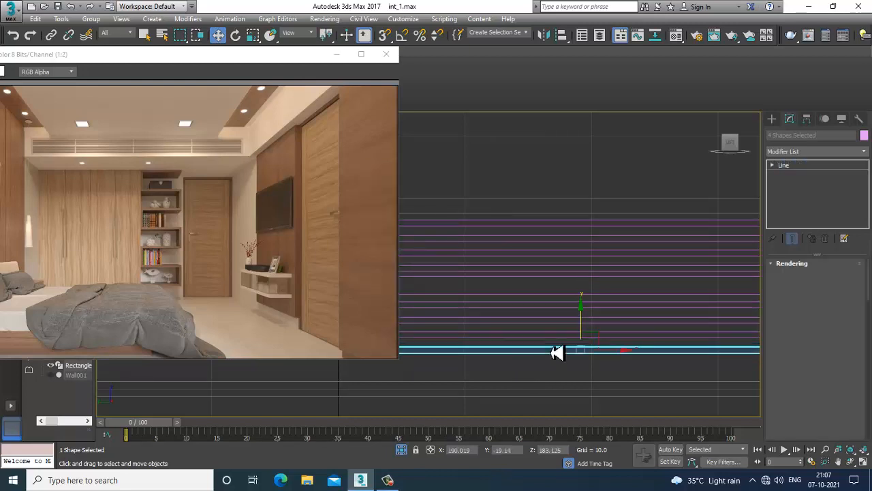
shift+drag(585, 329, 593, 350)
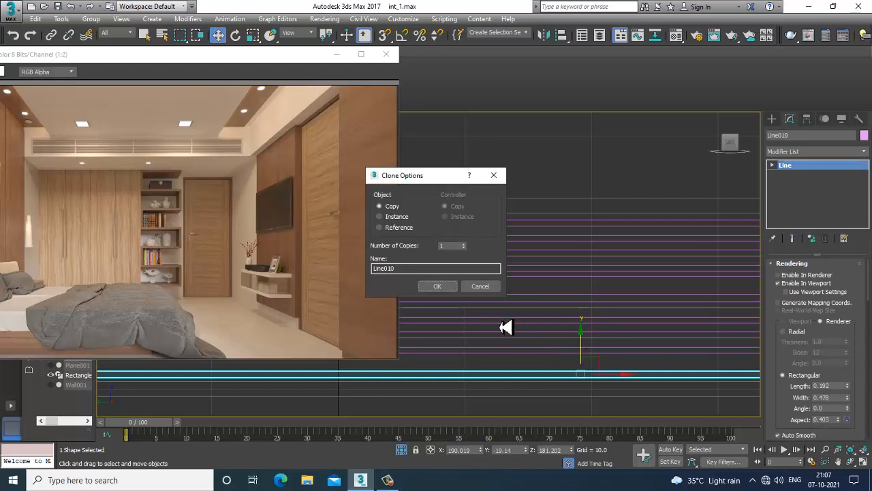
click(438, 287)
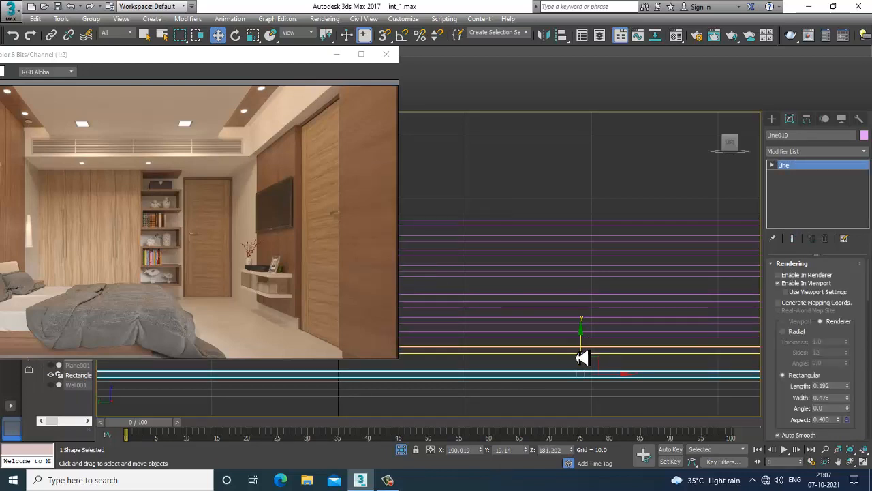
mouse_move(580, 356)
mouse_down()
mouse_move(590, 350)
mouse_move(592, 359)
mouse_up()
click(439, 287)
Configure the angle snap and make a copy of the bottom slat rotated 90 degrees to stand vertically
scroll(586, 276, down, 5)
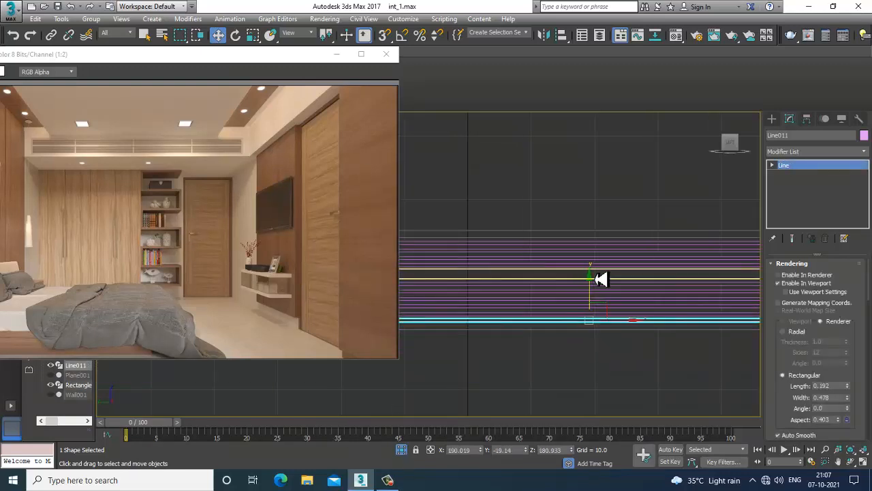
scroll(562, 260, down, 2)
middle_drag(562, 259, 596, 228)
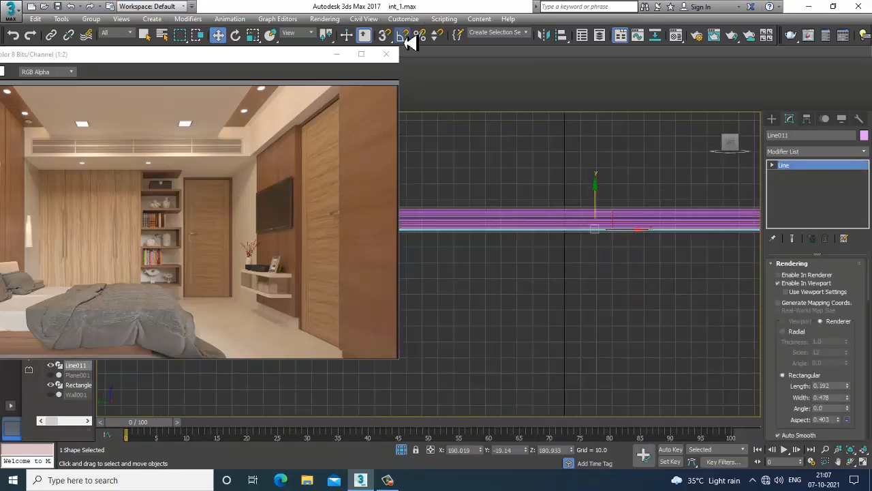
right_click(404, 35)
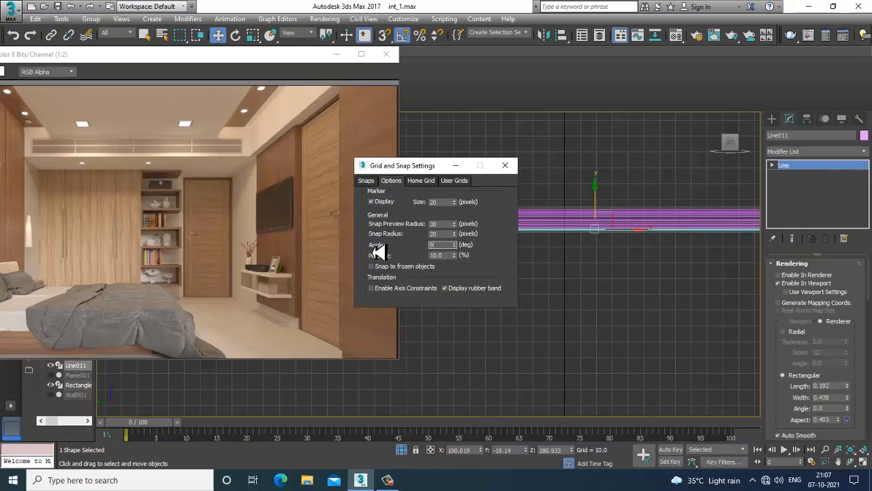
click(505, 165)
key(e)
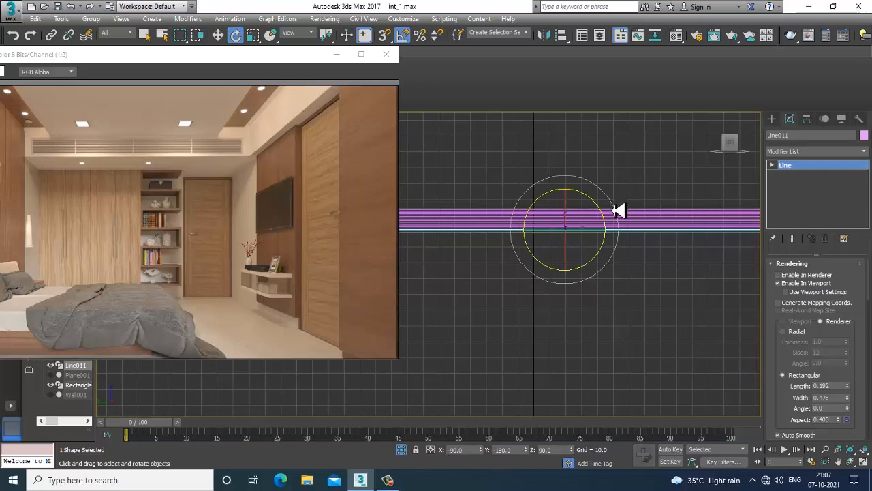
shift+drag(618, 211, 544, 272)
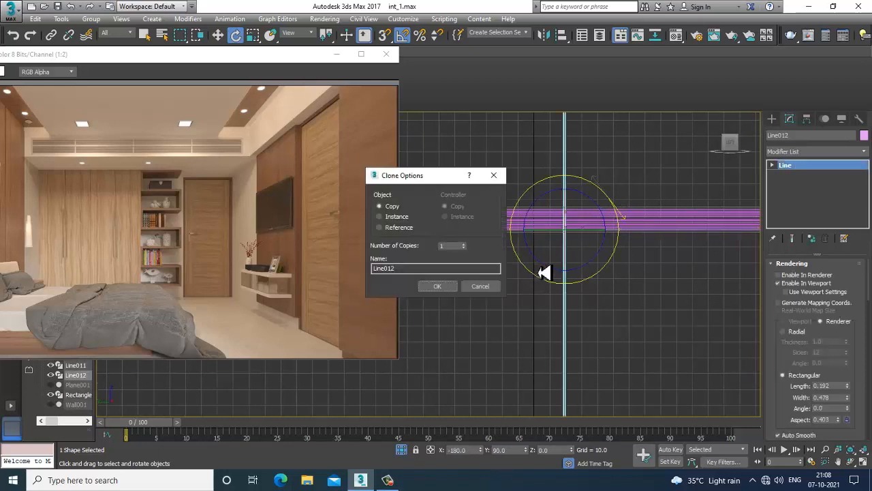
click(437, 286)
Lower the vertical line's top vertex to about Z 195.8, near the frame's top rail
scroll(570, 249, down, 5)
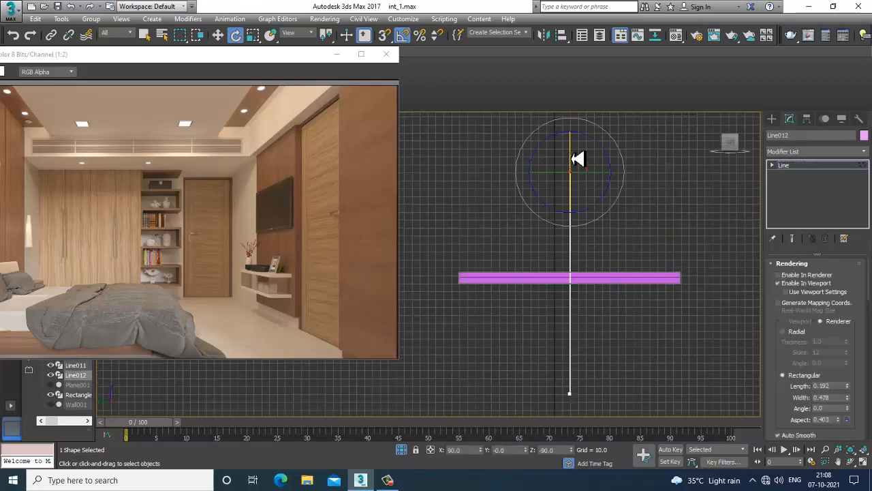
key(alt+w)
click(655, 358)
key(alt+w)
scroll(644, 345, down, 8)
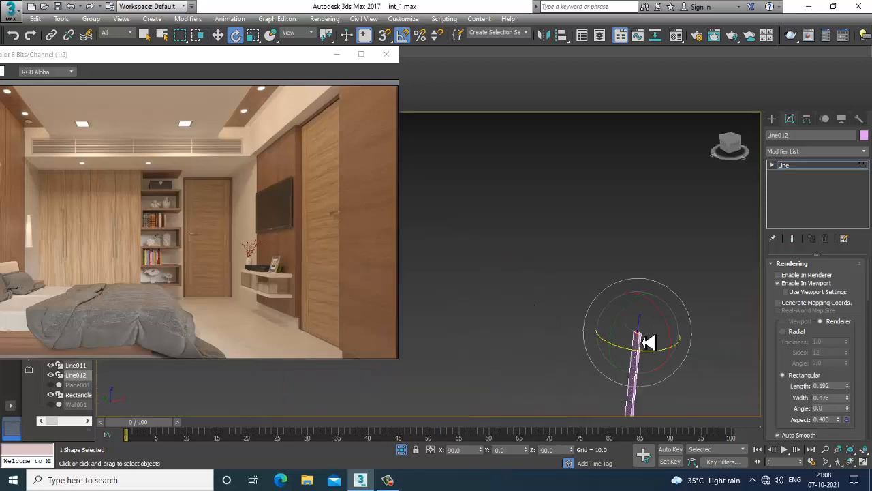
scroll(648, 343, down, 10)
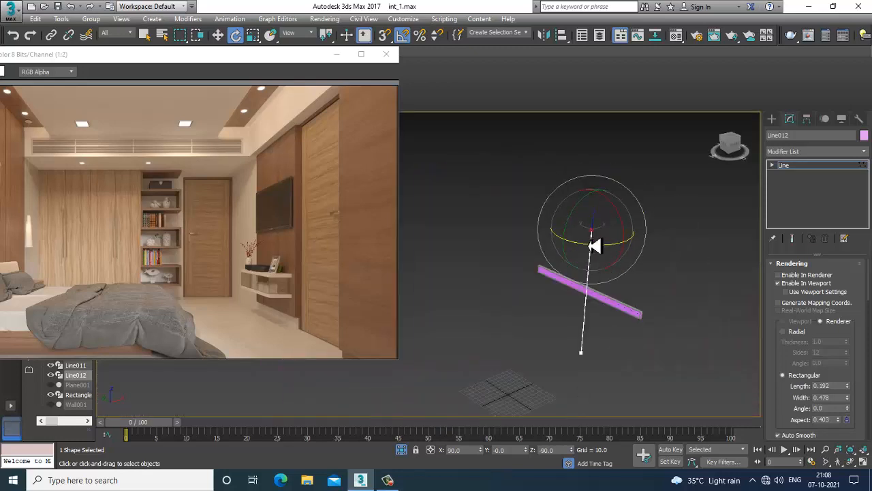
scroll(595, 245, down, 4)
key(w)
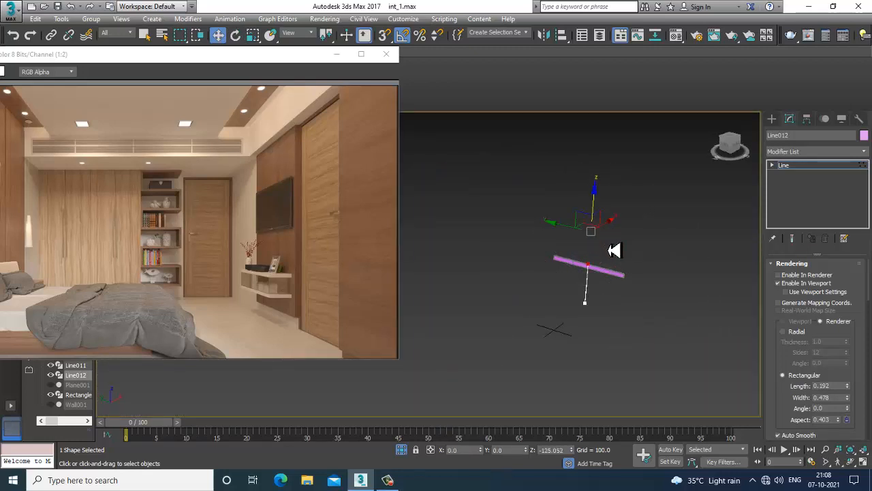
scroll(615, 251, up, 15)
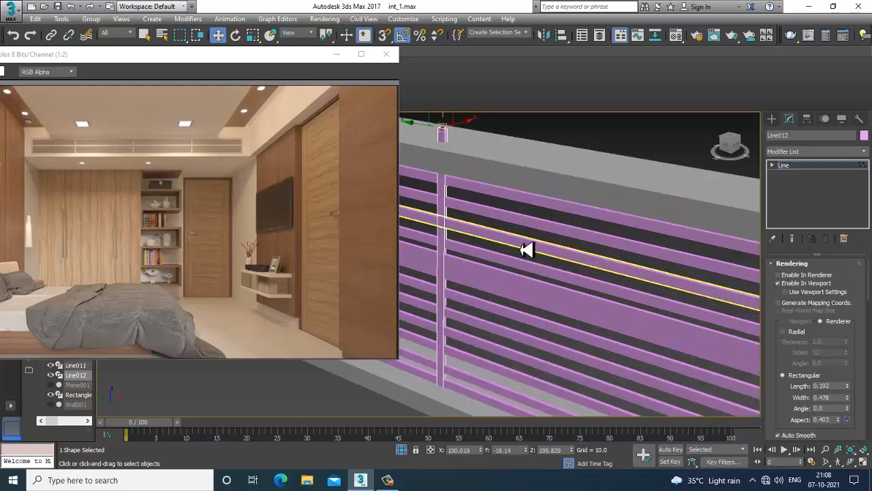
middle_drag(528, 250, 555, 195)
scroll(554, 198, down, 2)
middle_drag(593, 286, 588, 241)
scroll(594, 242, down, 8)
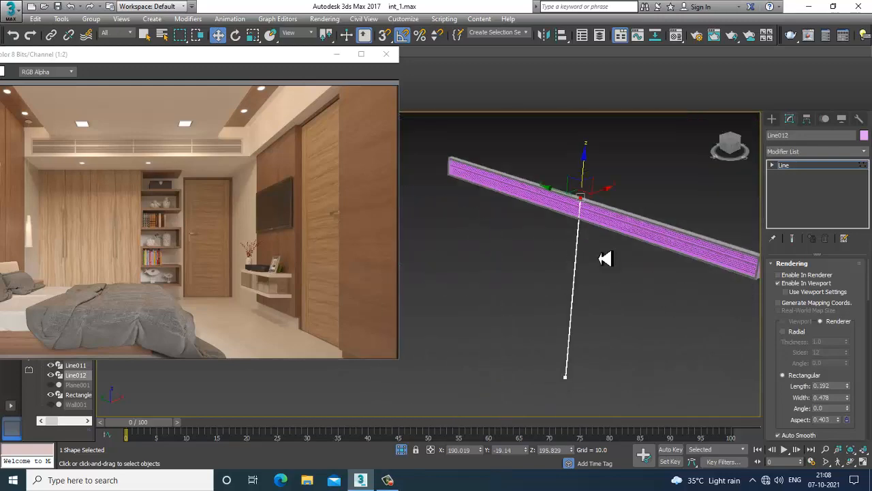
Raise the vertical line's bottom vertex to about Z 180.1, at the frame's bottom rail
scroll(590, 256, down, 3)
scroll(585, 252, up, 3)
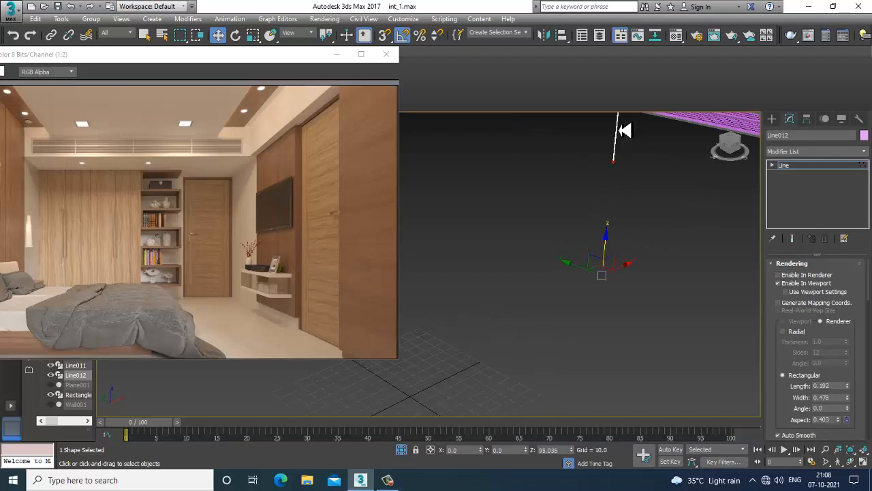
drag(621, 130, 622, 131)
middle_drag(652, 188, 617, 311)
scroll(590, 279, up, 4)
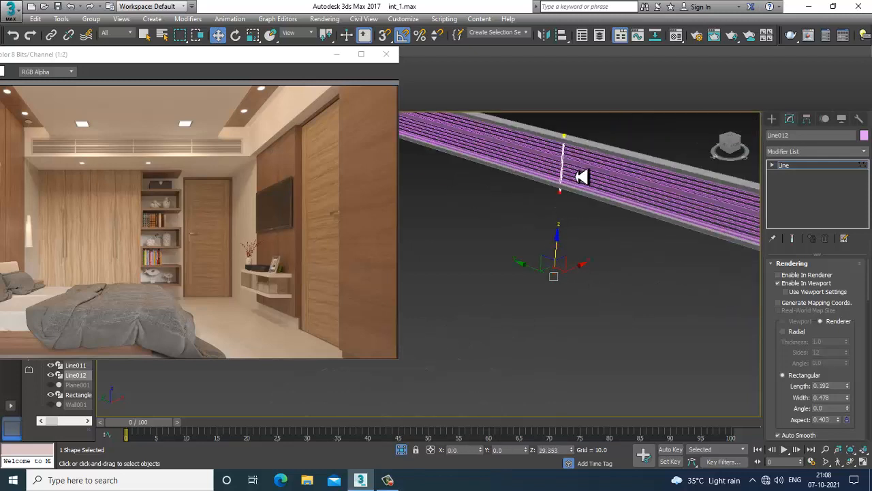
drag(578, 169, 578, 170)
alt+middle_drag(578, 170, 584, 224)
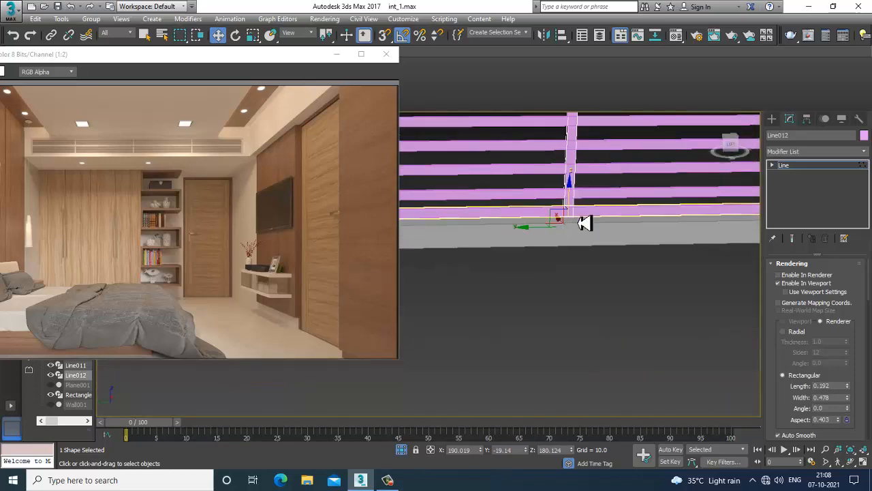
Lower the vertical bar's top vertex in the side view to end inside the frame's top rail, and leave vertex editing
key(alt+w)
middle_click(393, 404)
key(alt+w)
middle_drag(393, 405, 561, 297)
scroll(561, 297, down, 4)
scroll(566, 292, up, 4)
scroll(565, 292, up, 4)
middle_drag(542, 264, 595, 305)
scroll(593, 297, up, 5)
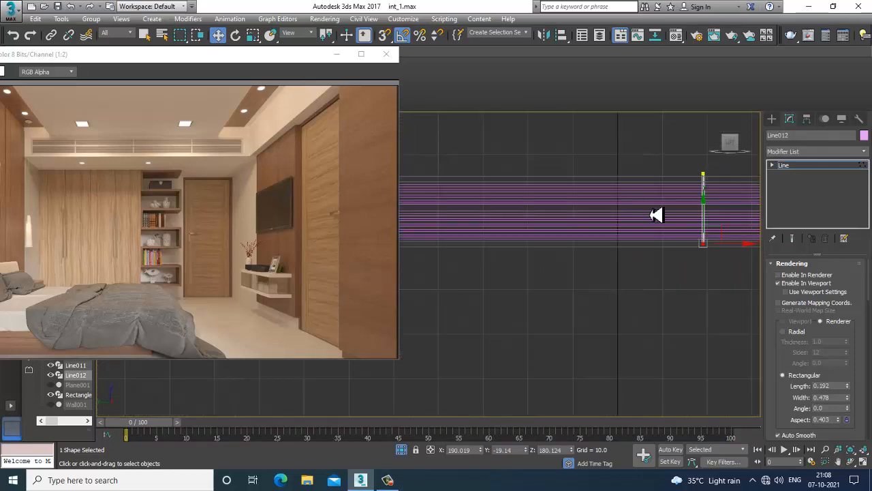
middle_drag(683, 220, 588, 263)
scroll(588, 253, up, 2)
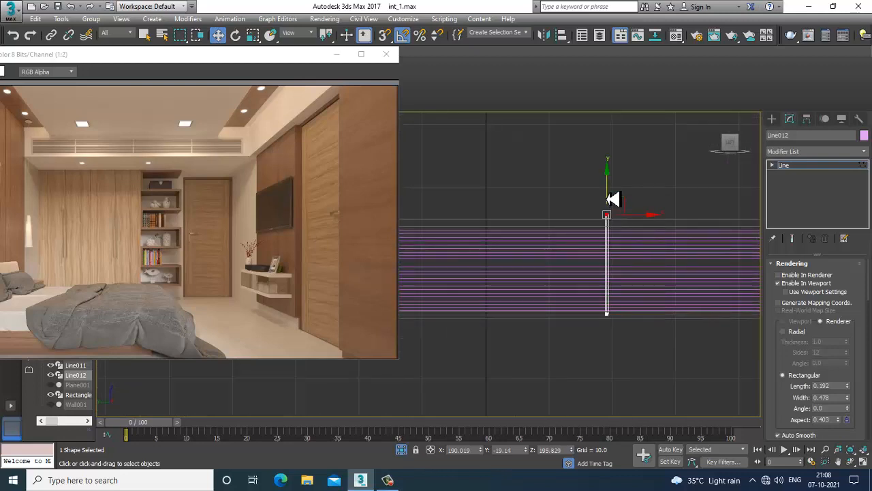
click(818, 166)
Move the vertical bar to about Y 59.8 near one end of the grille and copy it to about Y 5.8
scroll(668, 293, down, 6)
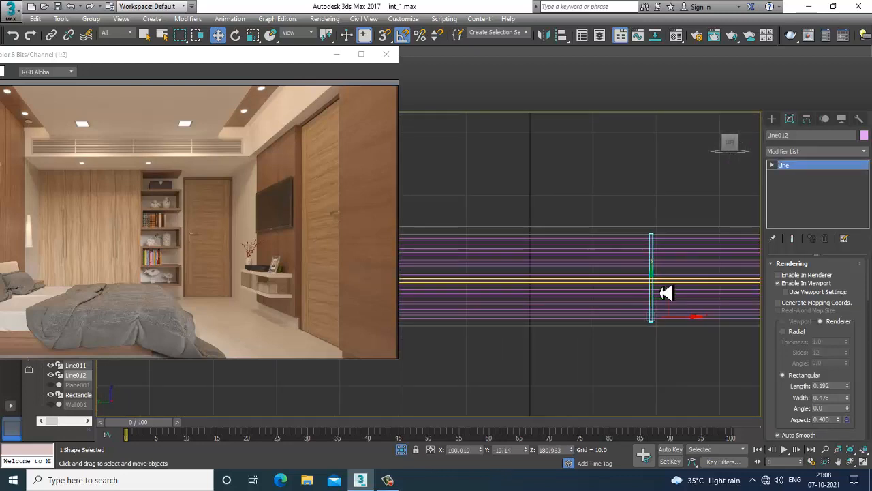
drag(723, 314, 671, 322)
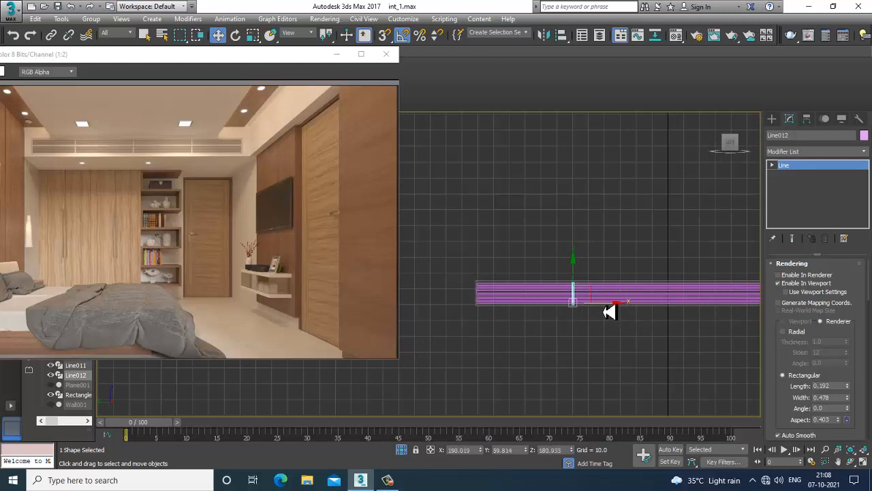
shift+drag(607, 305, 693, 308)
click(441, 289)
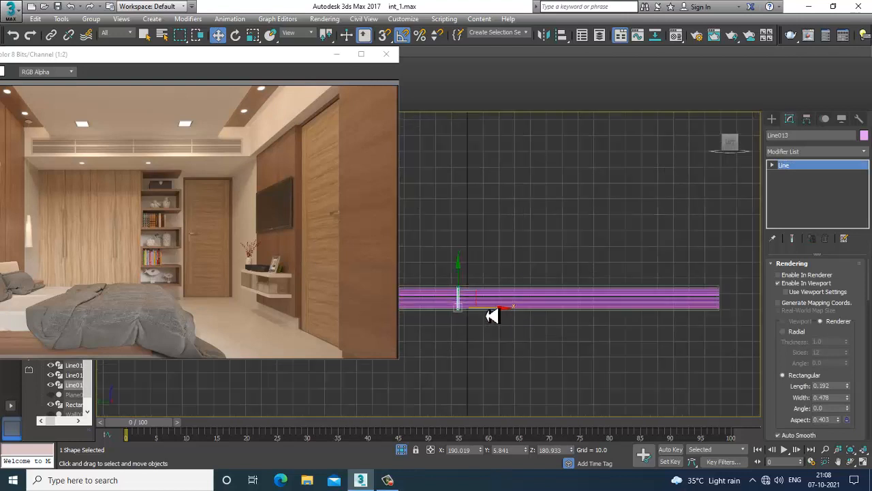
Copy the second vertical bar toward the grille's other end, to about Y -68.8
drag(493, 308, 616, 313)
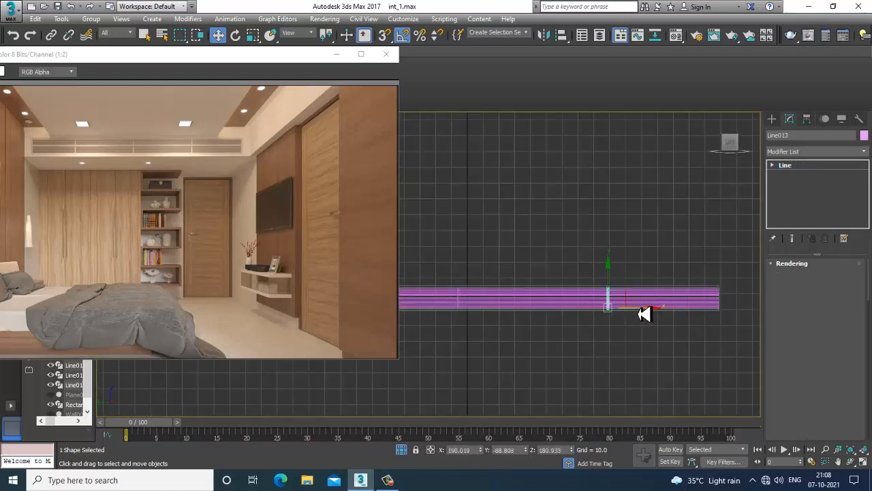
shift+click(641, 312)
click(450, 288)
scroll(477, 307, up, 5)
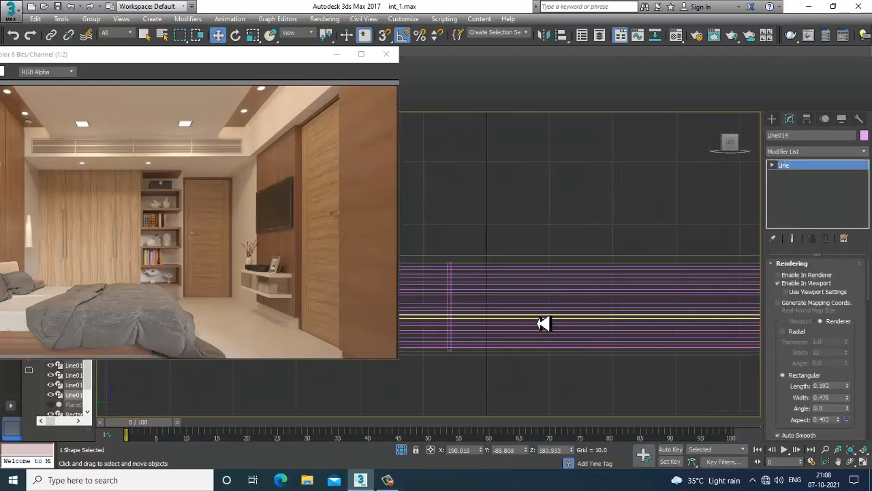
Move the middle vertical bar about 28 units along the grille so it sits roughly midway between the two outer bars
click(450, 306)
scroll(470, 306, down, 5)
middle_drag(488, 306, 550, 319)
drag(565, 319, 609, 321)
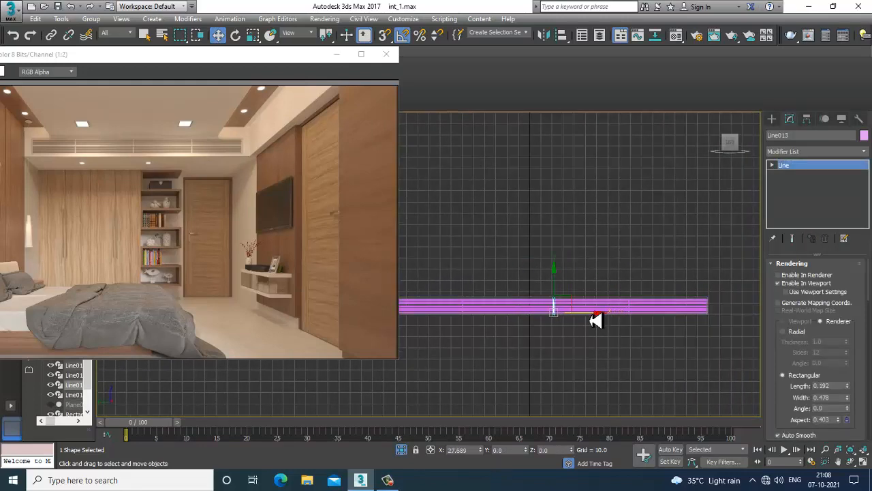
End the grille's isolation to bring back the rest of the room, and select the room's walls
alt+middle_drag(595, 321, 629, 362)
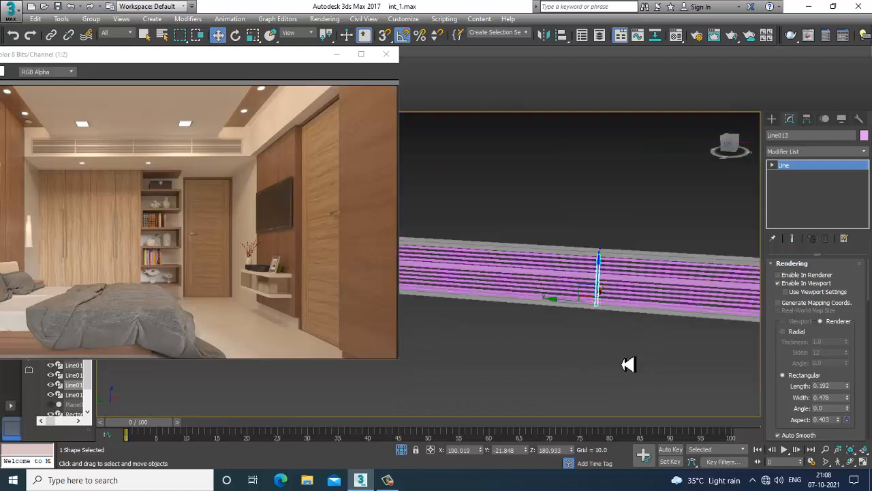
right_click(644, 302)
click(648, 216)
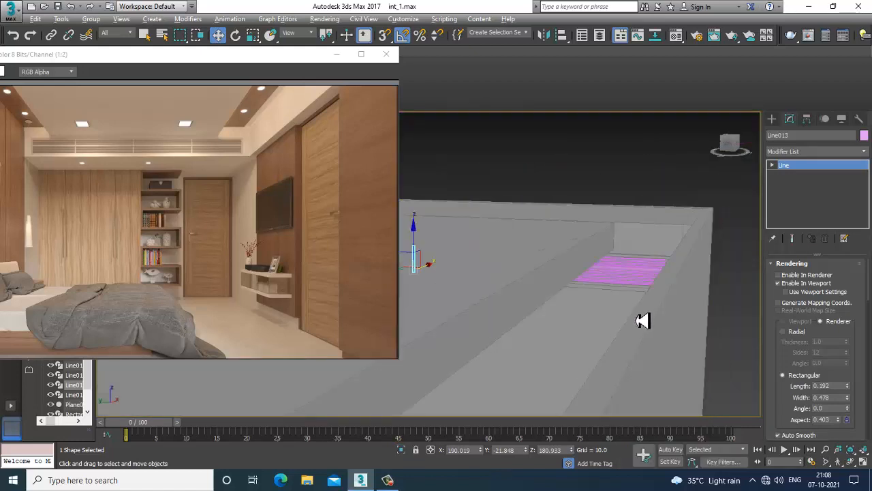
scroll(641, 304, down, 5)
alt+middle_drag(641, 304, 556, 300)
middle_drag(511, 324, 594, 292)
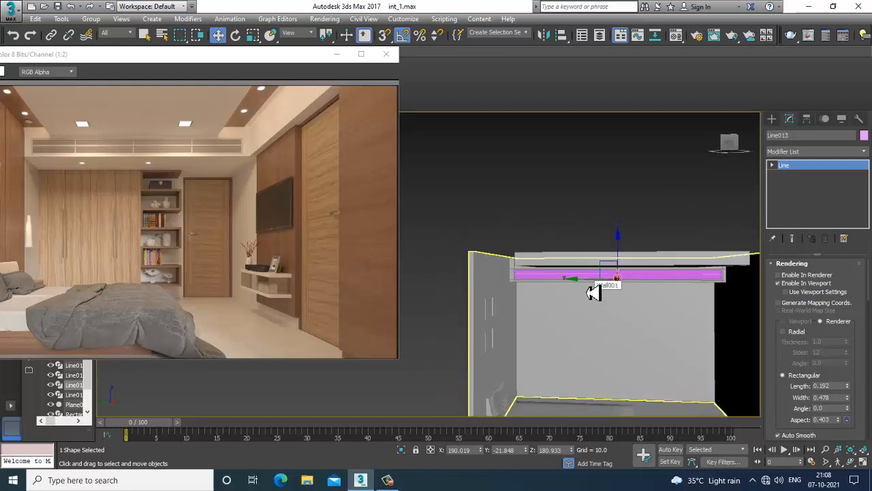
alt+middle_drag(627, 313, 710, 239)
click(627, 300)
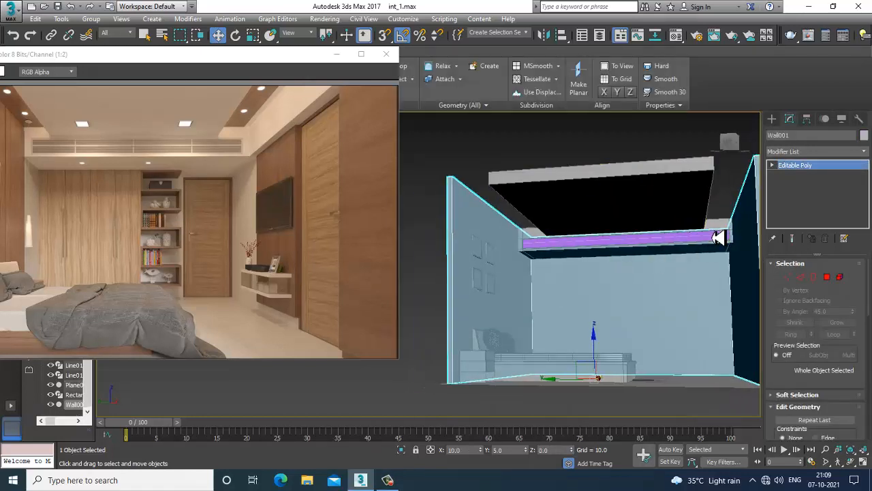
Examine the wardrobe, shelves and door in the reference render alongside the room's left view
click(136, 210)
scroll(137, 212, up, 1)
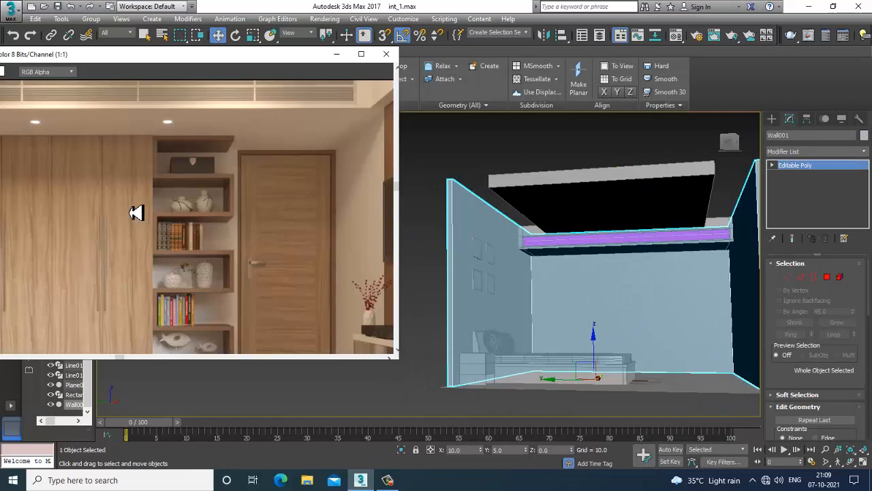
middle_drag(136, 213, 175, 205)
alt+middle_drag(573, 274, 582, 281)
key(alt+w)
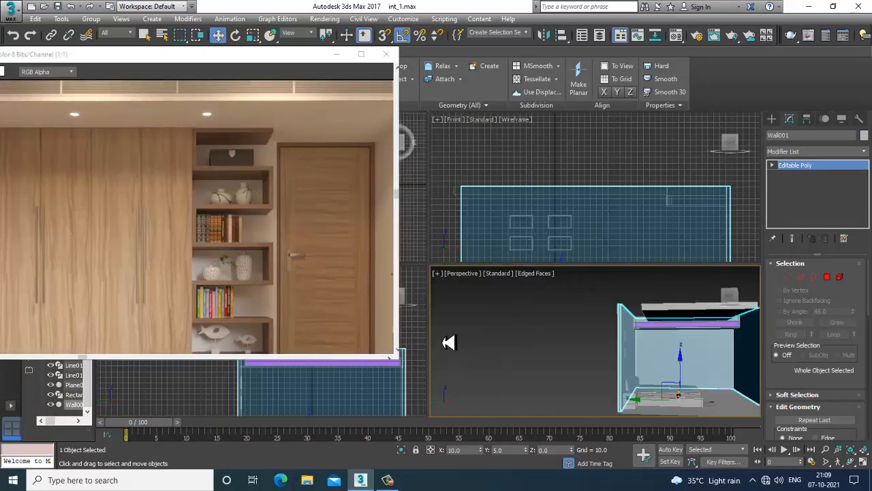
middle_drag(541, 202, 535, 198)
middle_drag(345, 404, 328, 402)
key(alt+w)
middle_drag(477, 381, 582, 304)
scroll(465, 309, down, 5)
middle_drag(69, 324, 147, 210)
scroll(150, 214, down, 1)
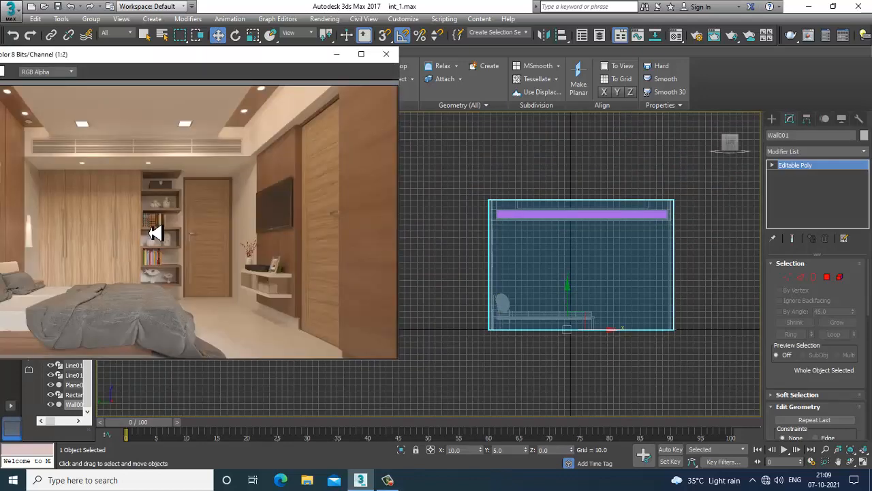
Create a tall box about 176.8 × 73.7 × 4.9 in the left view, from below the grille down to the floor beside the bed wall
scroll(531, 262, up, 6)
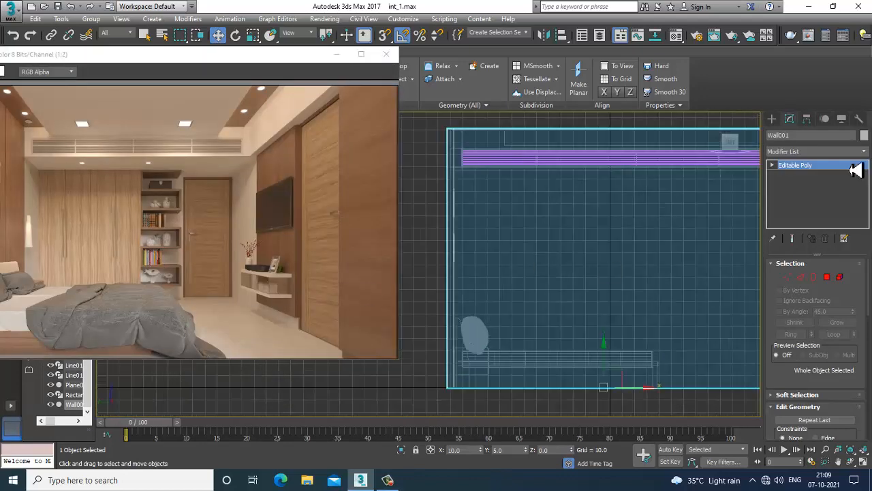
click(776, 119)
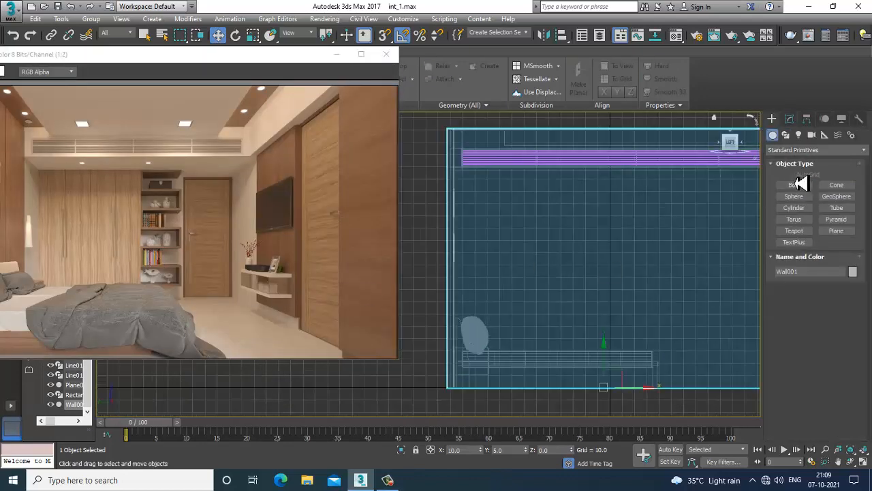
click(794, 185)
middle_drag(574, 226, 596, 220)
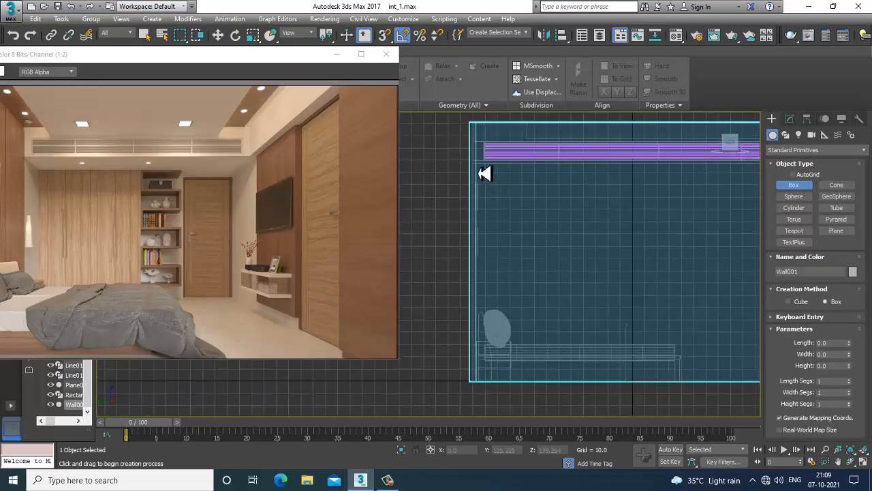
drag(484, 173, 574, 388)
Move the tall wardrobe box along X toward the room's end wall, to about X 291.8
key(w)
key(alt+w)
right_click(589, 362)
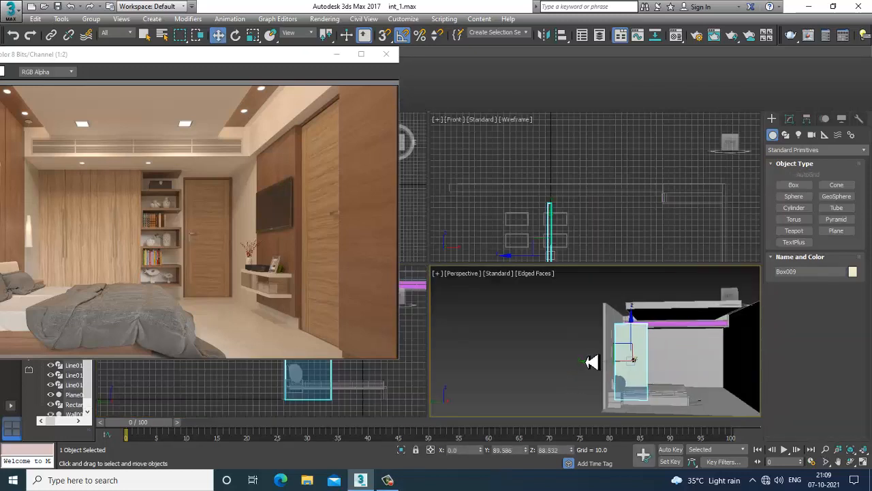
key(alt+w)
alt+middle_drag(587, 341, 682, 270)
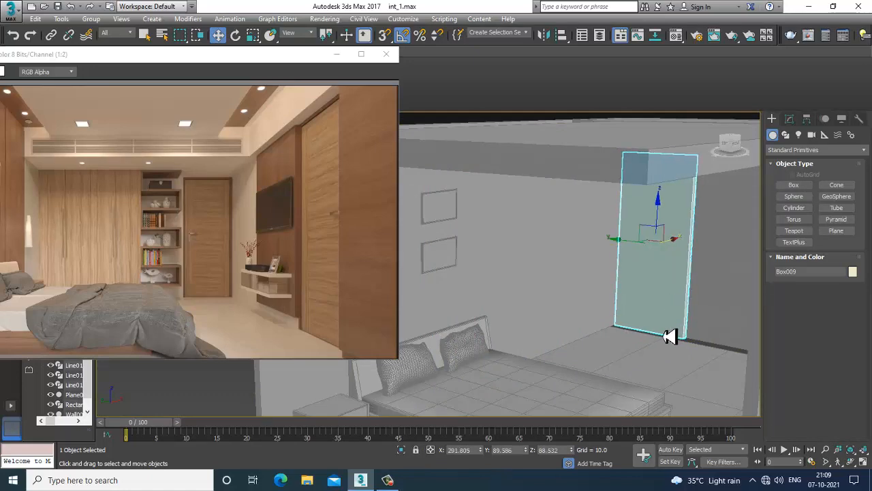
Extend the floor plane beyond the room's end wall by moving its end row of vertices outward, and leave vertex editing
click(664, 368)
alt+middle_drag(664, 370, 557, 289)
key(F3)
key(1)
drag(546, 177, 683, 450)
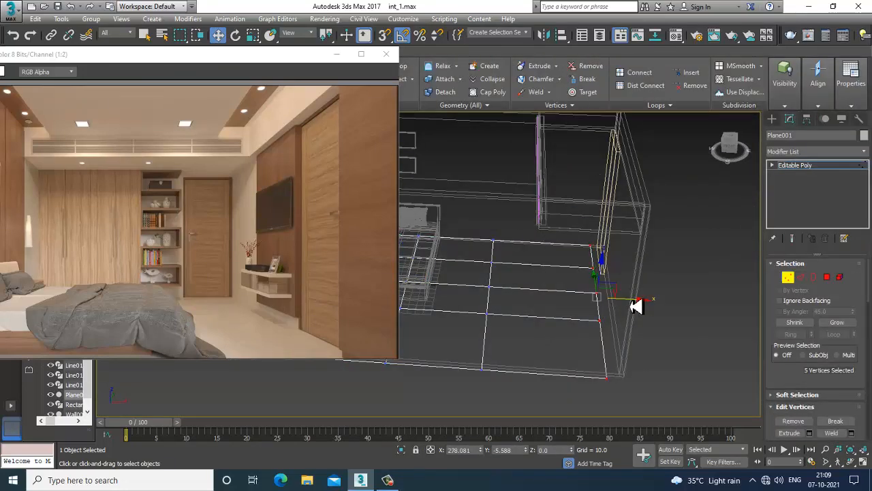
drag(631, 304, 669, 304)
click(816, 166)
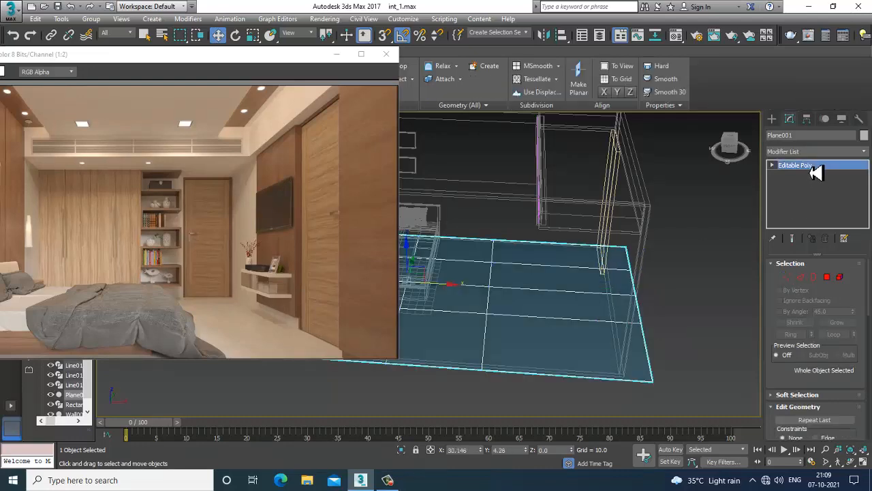
Move the wardrobe box back along X to about 268.9, clear of the end wall
alt+middle_drag(709, 218, 420, 198)
click(482, 206)
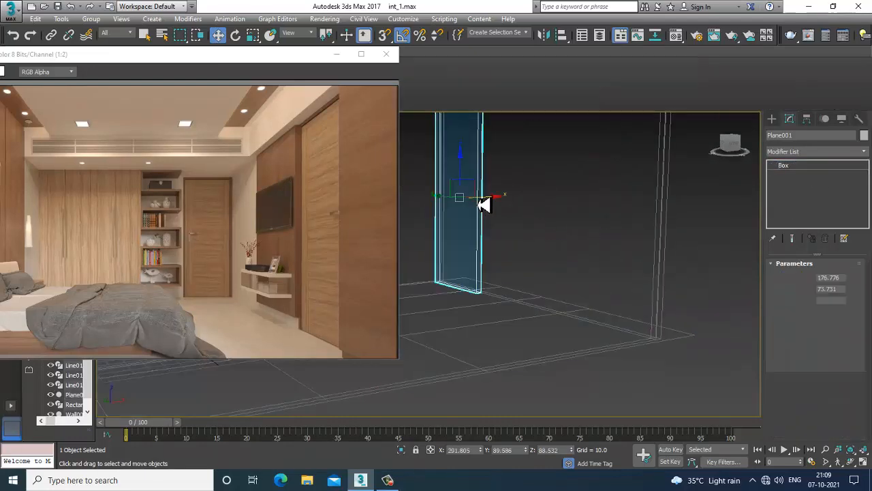
key(F3)
alt+middle_drag(511, 246, 519, 290)
drag(452, 165, 418, 170)
alt+middle_drag(419, 170, 466, 199)
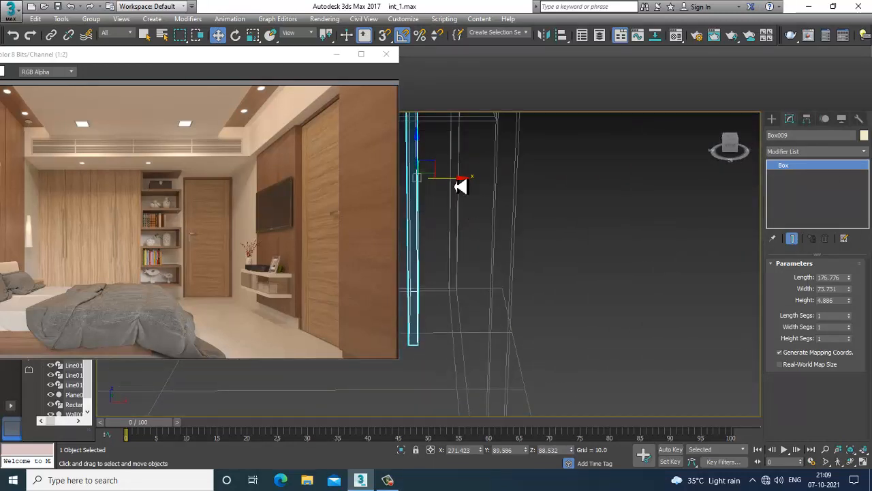
drag(461, 186, 455, 186)
Convert the wardrobe box to an editable poly and move its back face along X toward the end wall to deepen it
right_click(418, 155)
mouse_move(475, 269)
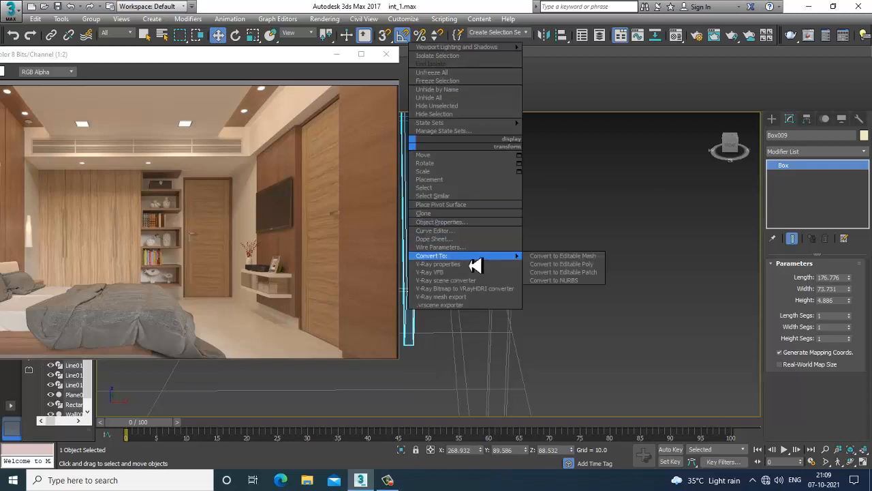
click(561, 268)
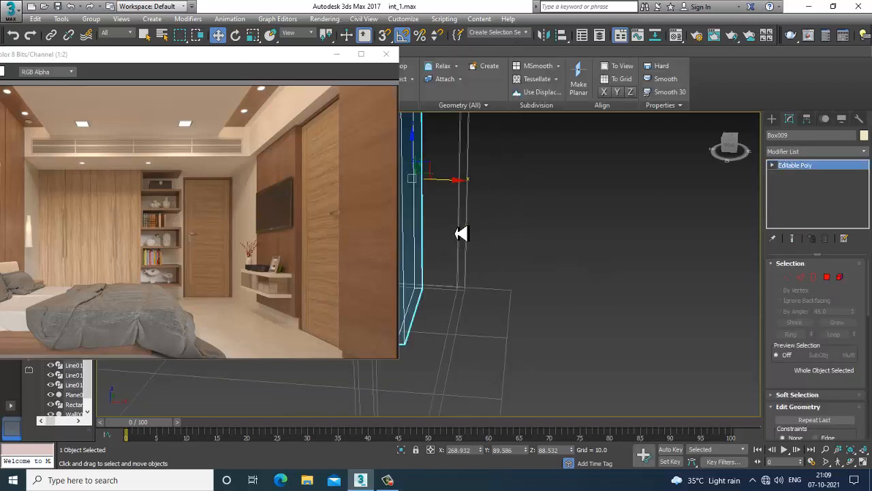
key(4)
click(418, 232)
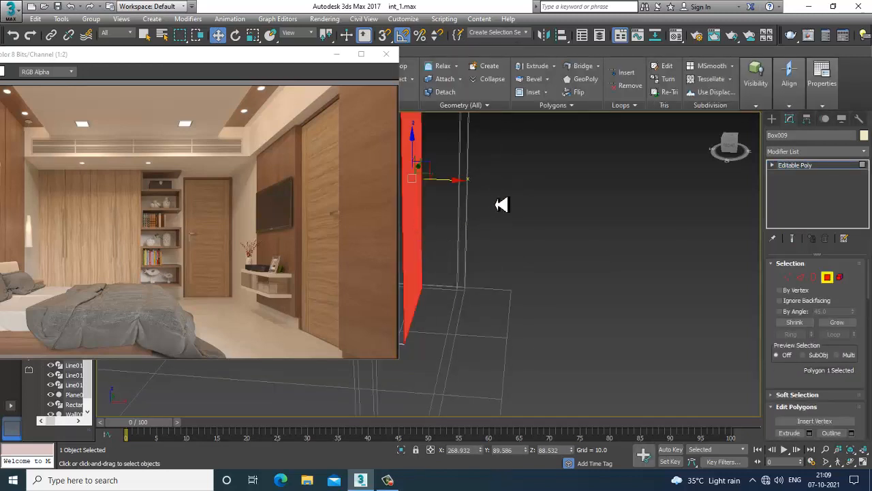
alt+middle_drag(500, 202, 571, 217)
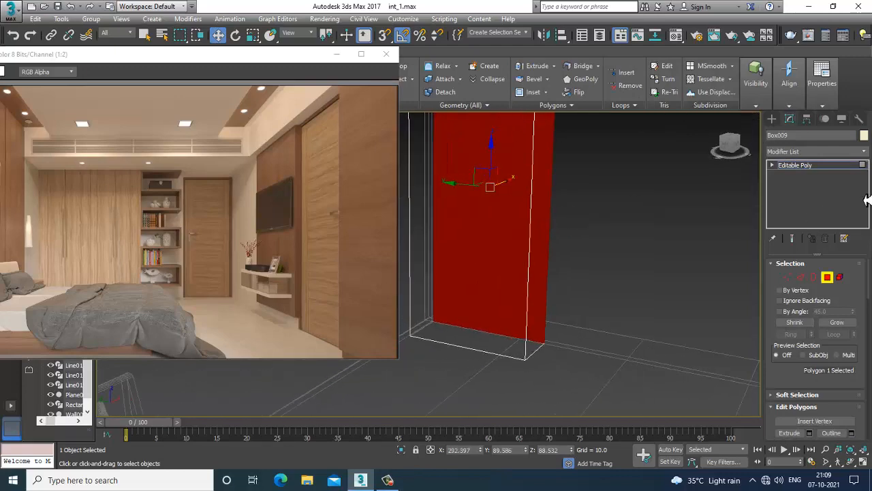
click(829, 168)
Copy the wardrobe box along the end wall and fit the copy flush beside the first, at about Y 15.4
scroll(522, 287, up, 4)
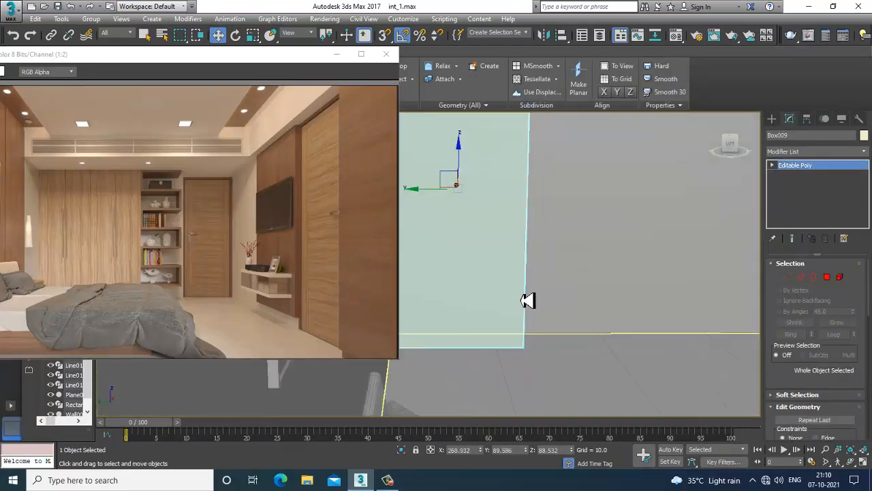
scroll(525, 296, up, 1)
scroll(530, 208, down, 6)
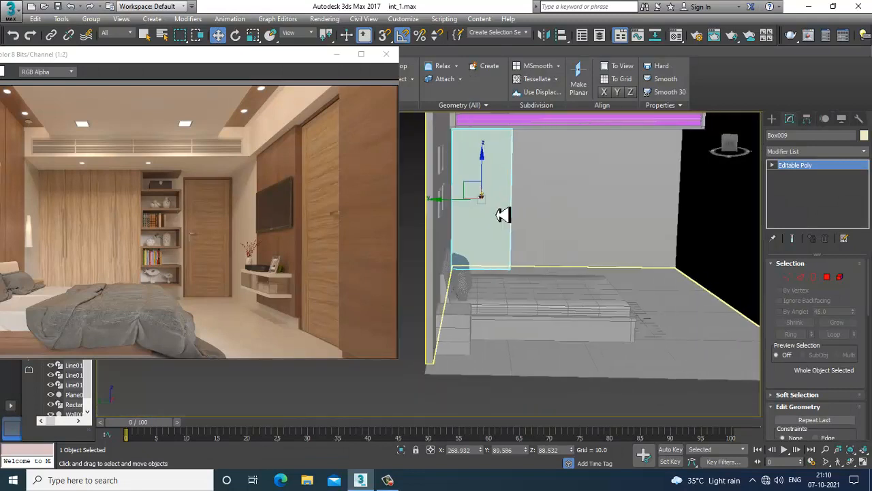
alt+middle_drag(503, 215, 446, 212)
mouse_move(433, 213)
mouse_down()
mouse_move(511, 212)
mouse_move(492, 212)
mouse_up()
click(440, 287)
mouse_move(437, 293)
alt+middle_down()
mouse_move(577, 253)
mouse_move(594, 263)
alt+middle_up()
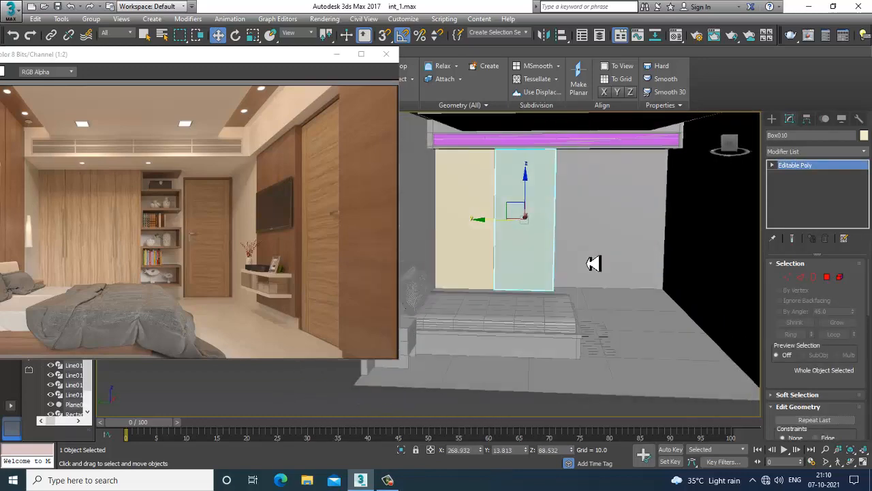
scroll(546, 232, up, 5)
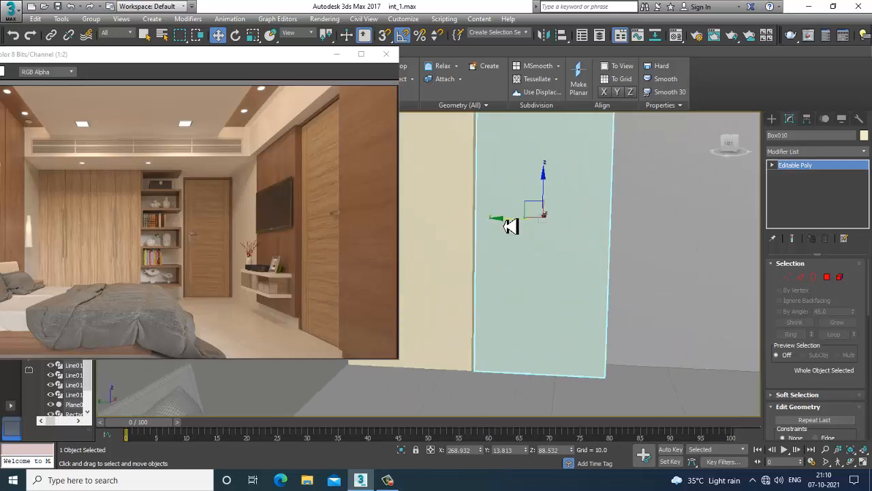
drag(510, 226, 513, 242)
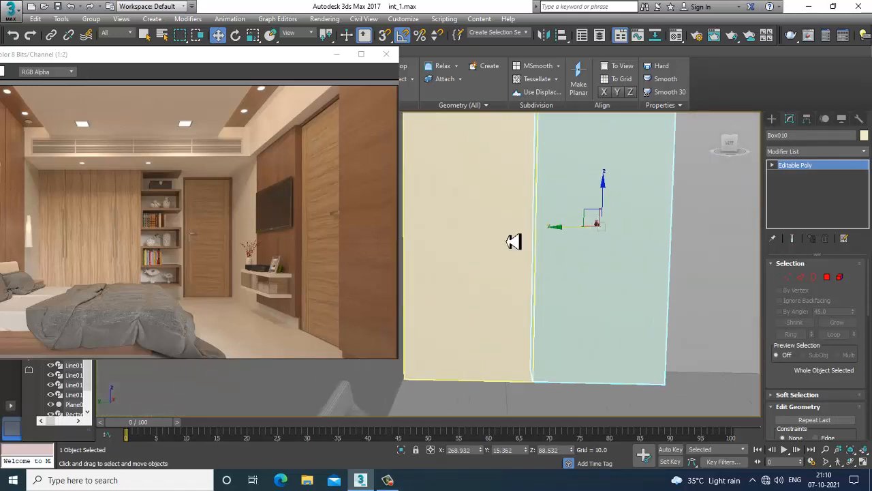
Select the first wardrobe box beside the bed wall and convert it to an editable poly
click(467, 229)
right_click(486, 166)
mouse_move(545, 275)
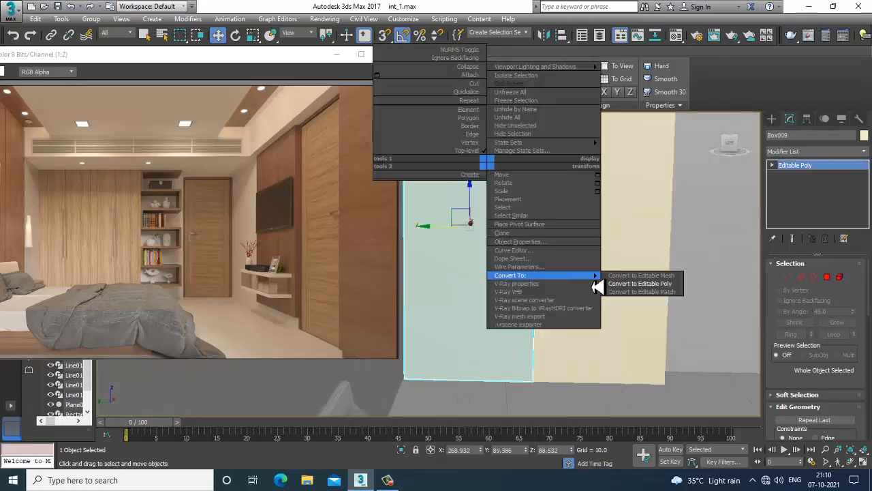
click(651, 284)
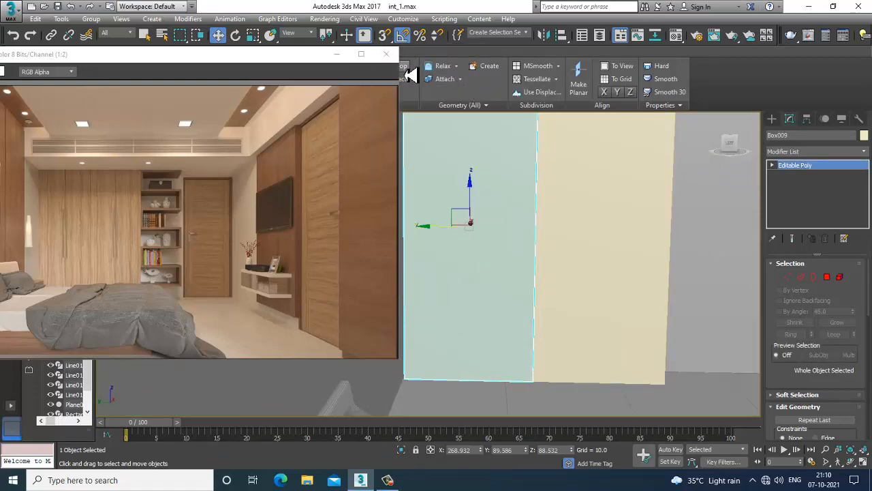
Add two closely spaced vertical edge loops down the middle of the first wardrobe box in the left view
key(F3)
key(alt+w)
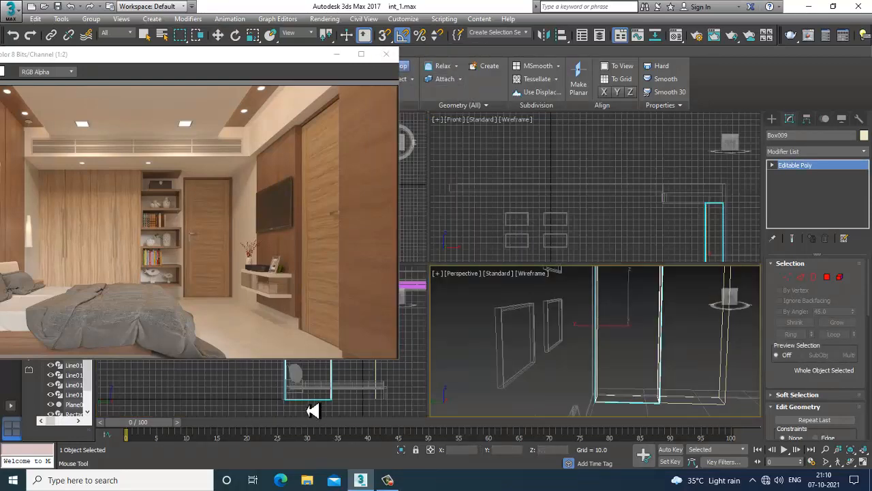
middle_drag(409, 381, 395, 388)
key(alt+w)
middle_drag(474, 297, 509, 271)
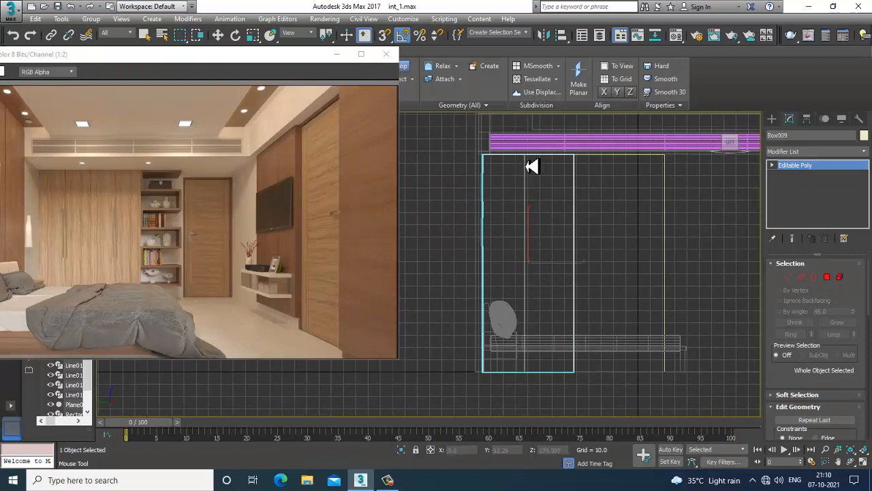
scroll(533, 167, up, 3)
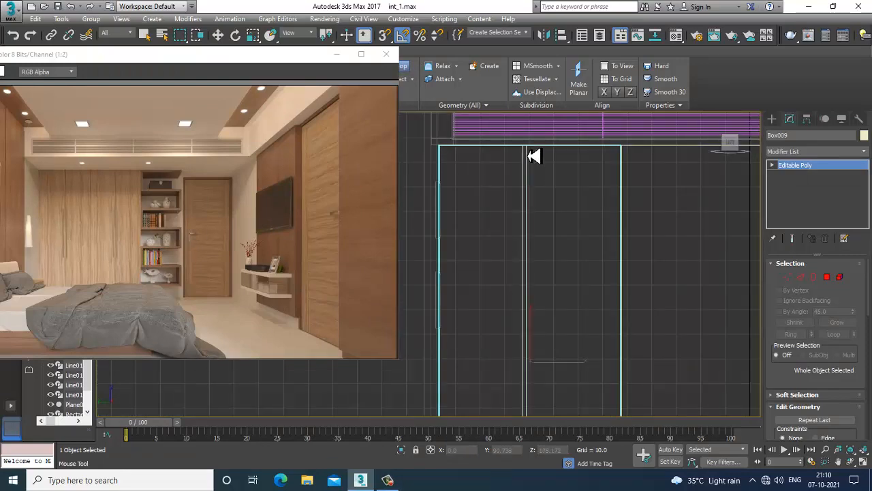
key(w)
Select the two front polygons beside the middle gap of the first wardrobe box and inset them by 1.0
key(alt+w)
key(alt+w)
middle_drag(663, 353, 631, 319)
key(F3)
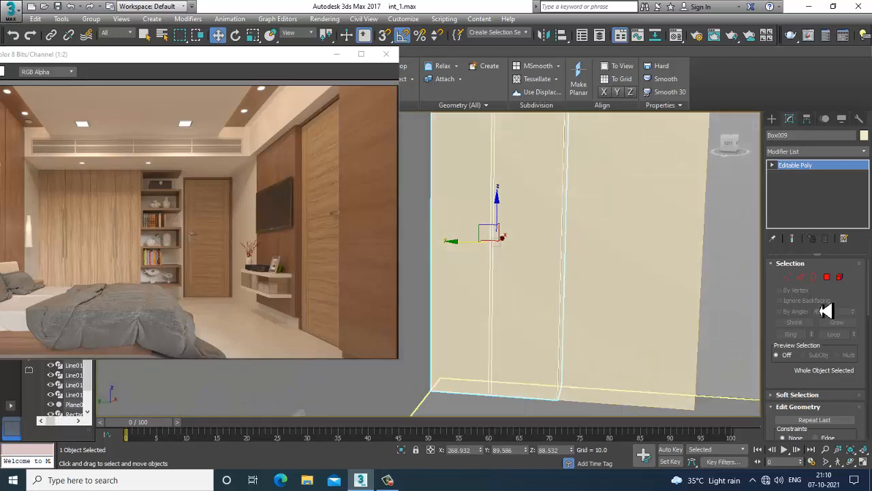
click(827, 277)
click(532, 255)
ctrl+click(460, 273)
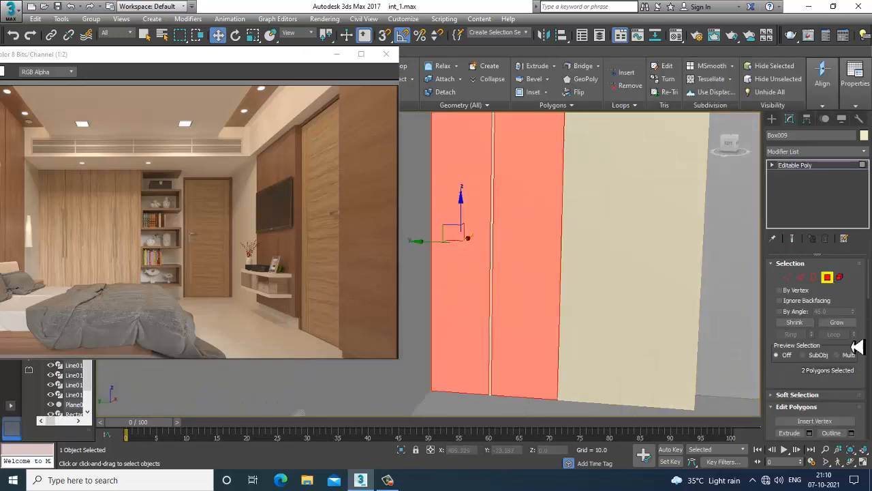
scroll(825, 381, down, 6)
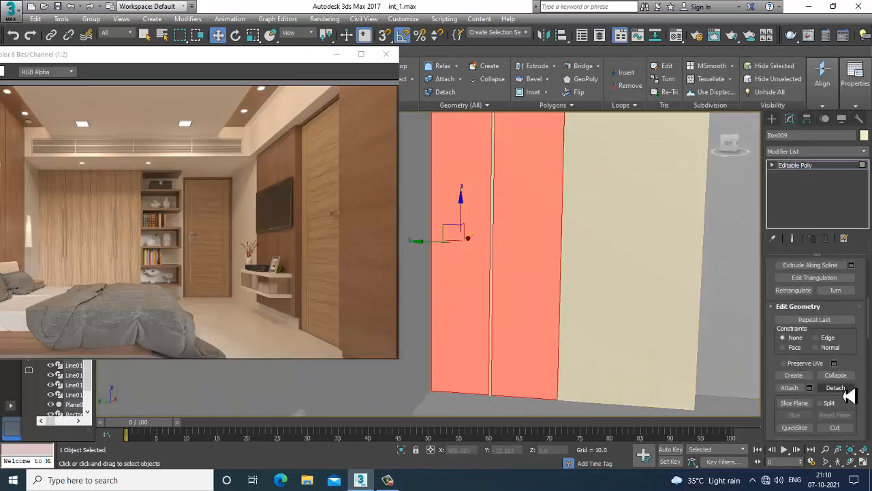
drag(856, 298, 862, 450)
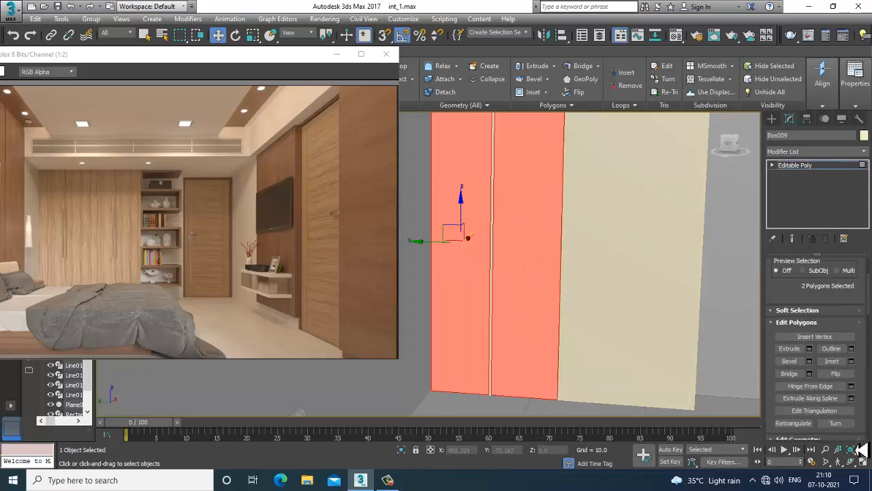
click(852, 362)
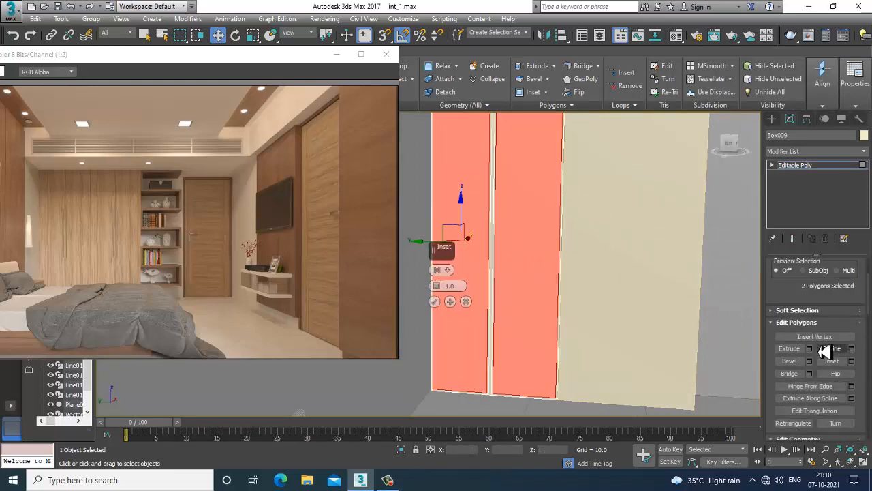
click(436, 302)
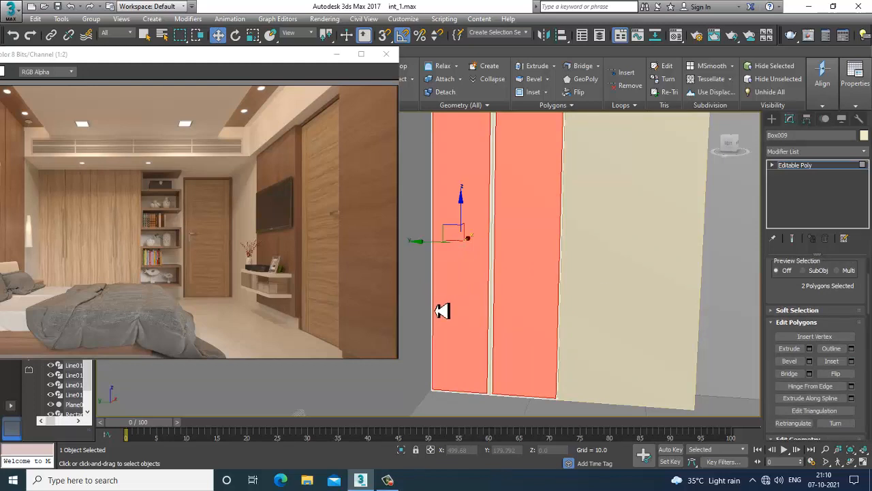
Draw a vertical straight line just in front of the first wardrobe box in the front view for a door handle
scroll(555, 259, up, 3)
scroll(563, 272, up, 1)
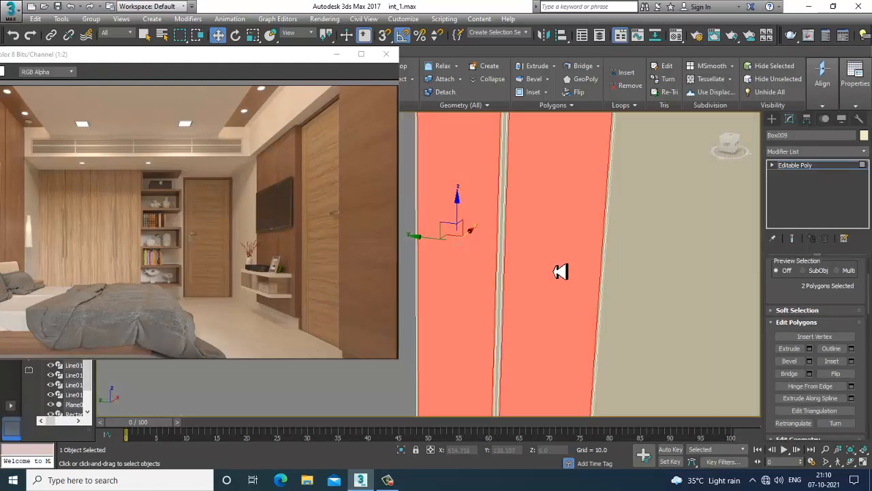
scroll(529, 232, up, 1)
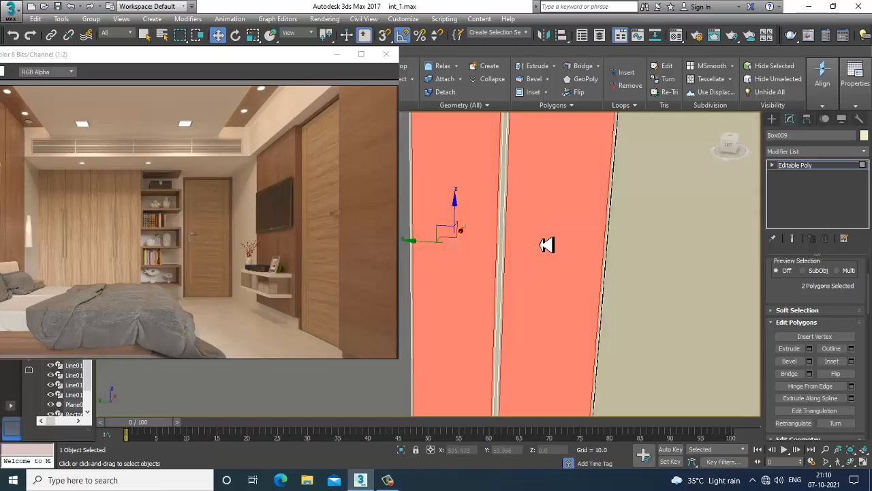
scroll(547, 245, up, 2)
key(alt+w)
middle_click(636, 209)
key(alt+w)
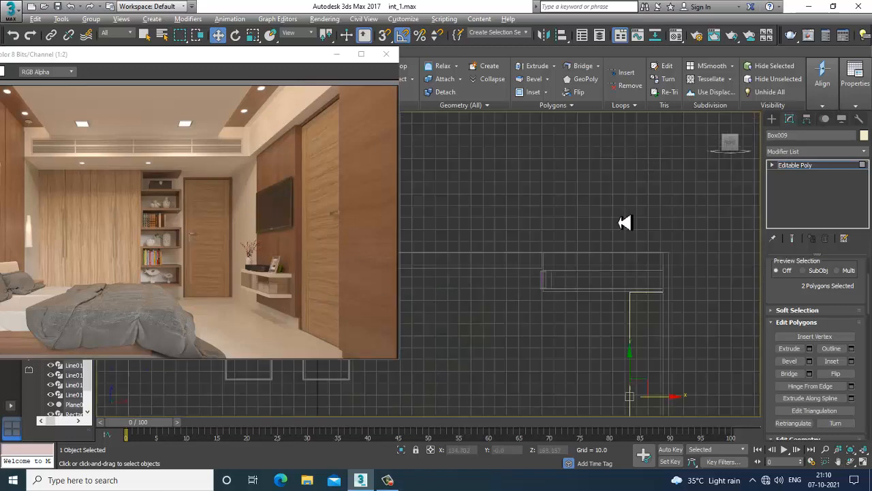
middle_drag(617, 308, 604, 198)
scroll(604, 198, down, 4)
scroll(611, 225, up, 7)
middle_drag(591, 228, 597, 250)
scroll(598, 245, up, 3)
click(772, 121)
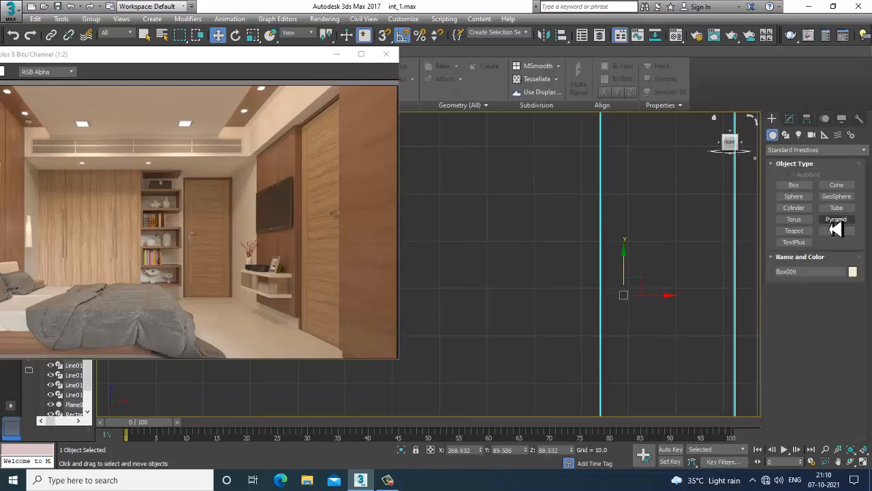
click(785, 135)
click(794, 194)
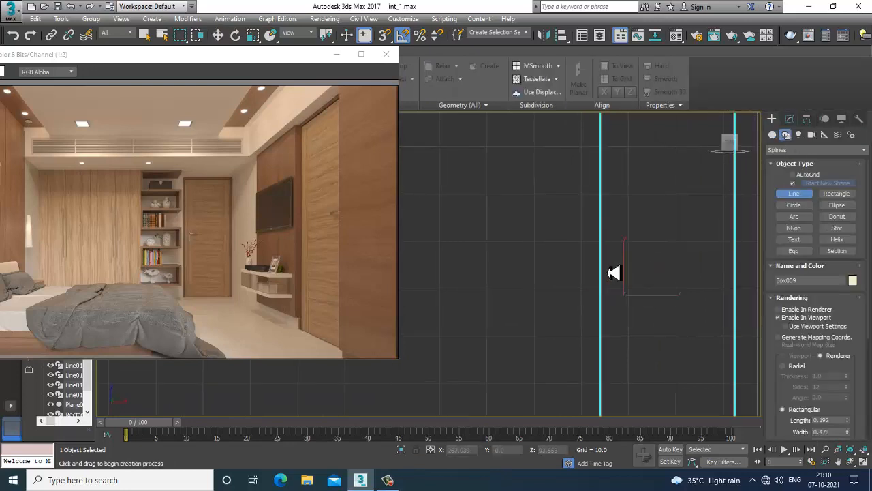
scroll(606, 243, down, 8)
scroll(605, 238, up, 3)
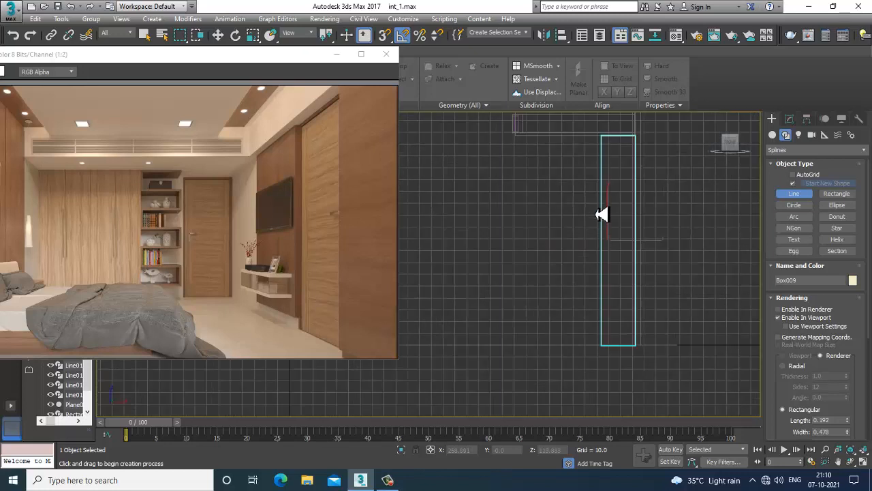
click(590, 195)
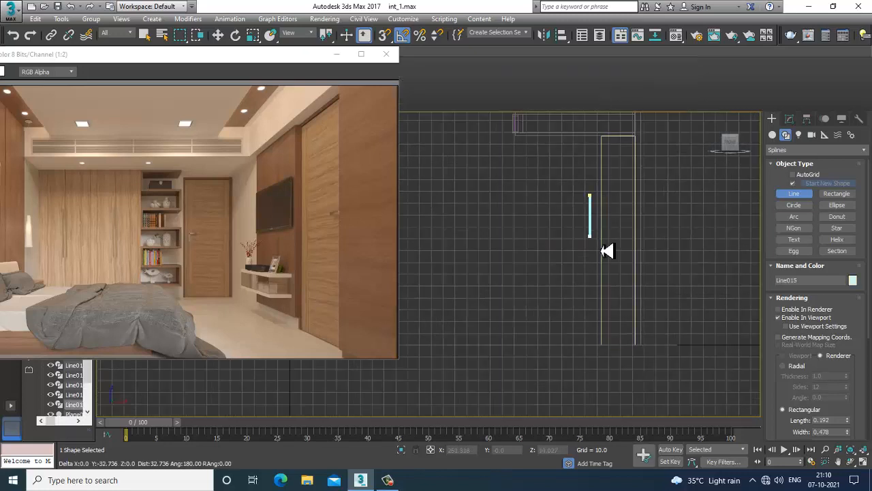
right_click(604, 294)
Set the handle line's rectangular rendering section to length 0.852 and width 0.358
key(w)
middle_drag(603, 239, 594, 272)
scroll(608, 247, up, 4)
key(alt+w)
key(z)
key(alt+w)
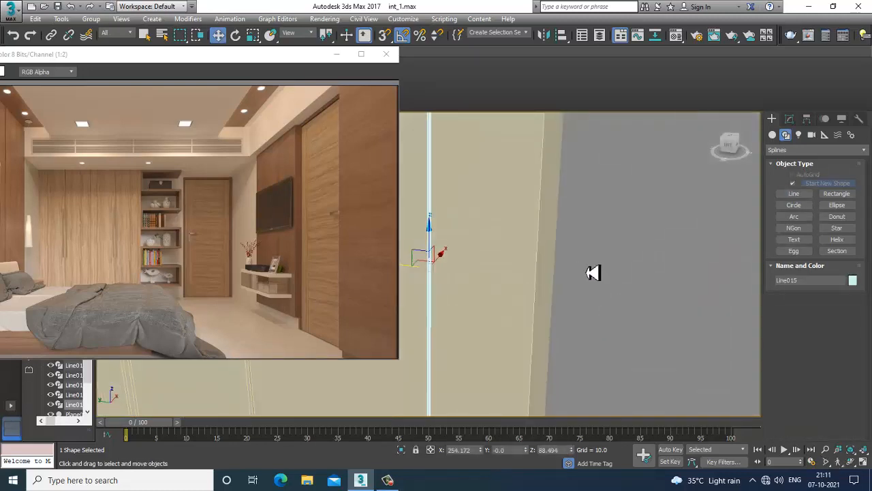
middle_drag(477, 136, 530, 215)
scroll(498, 192, up, 3)
scroll(523, 215, up, 2)
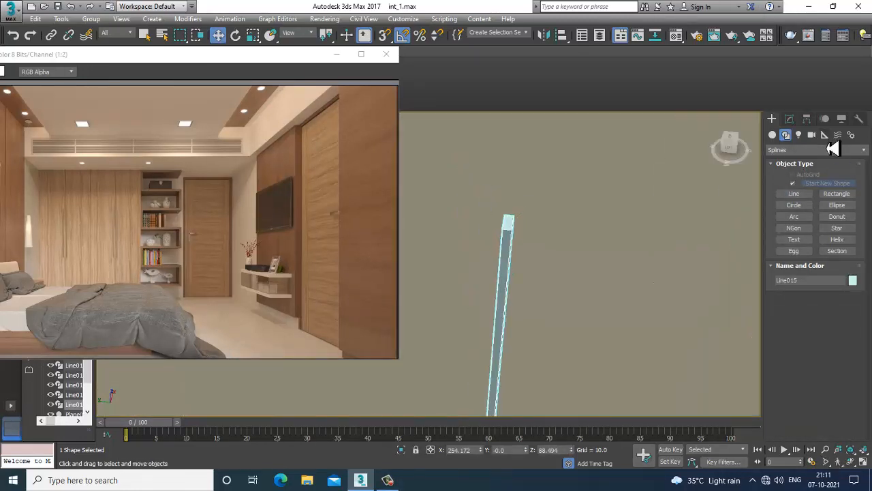
click(791, 119)
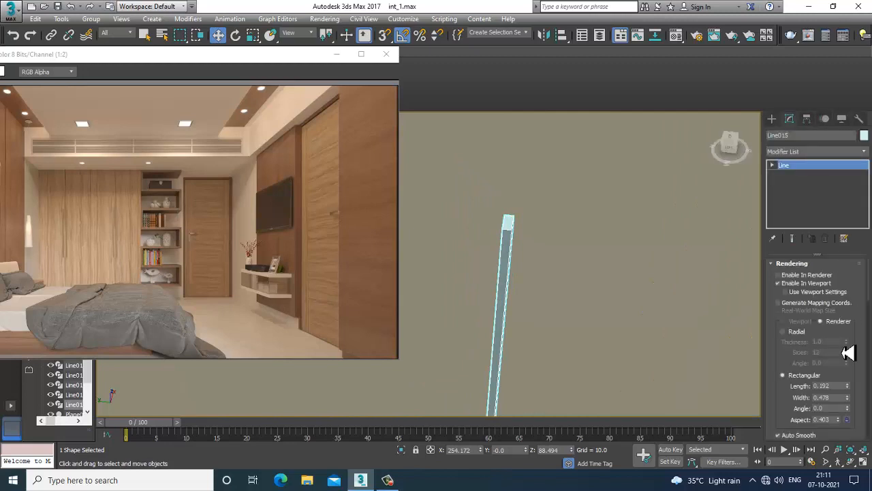
drag(848, 386, 857, 424)
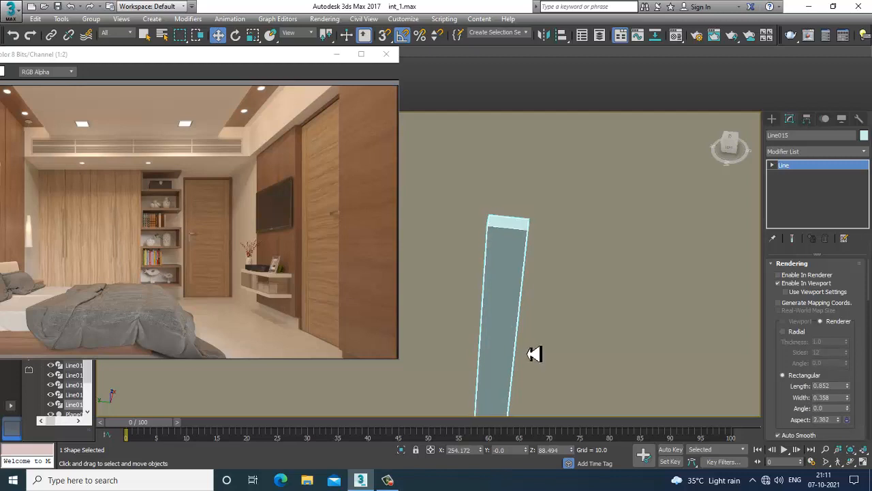
Convert the handle line to an editable poly in the top view
key(alt+w)
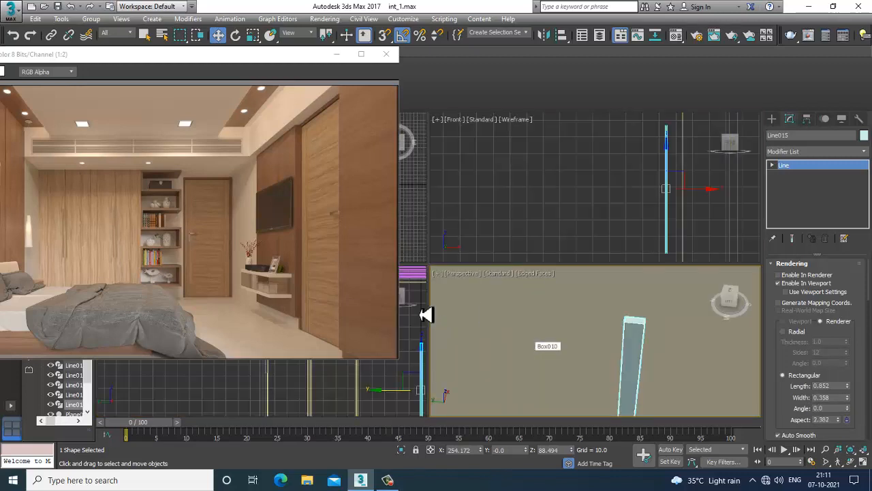
middle_click(420, 218)
key(alt+w)
key(z)
middle_drag(713, 408, 642, 323)
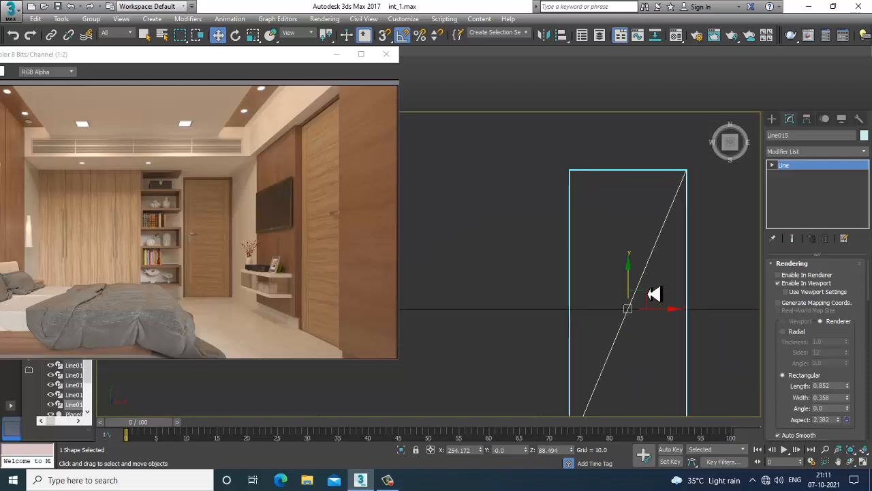
right_click(649, 286)
mouse_move(695, 390)
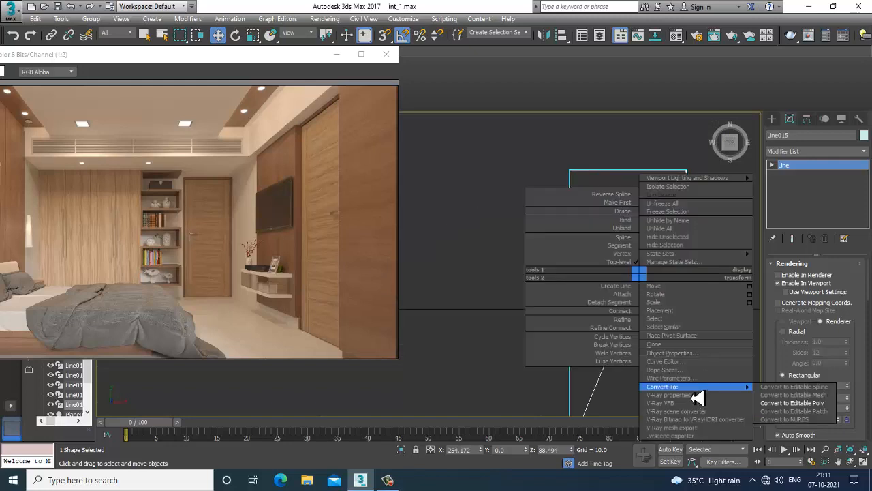
click(808, 405)
Add two edge loops around the handle and shift them together along Y to centre them on its section
middle_drag(581, 305, 568, 249)
key(2)
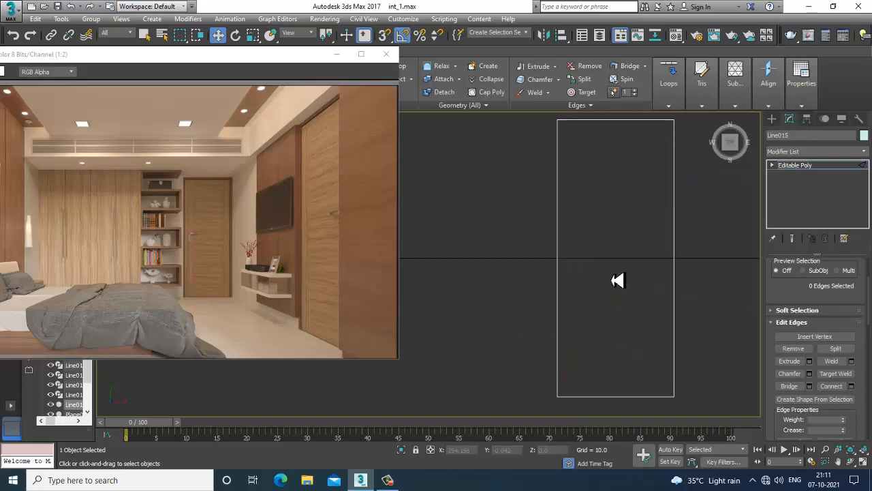
click(407, 69)
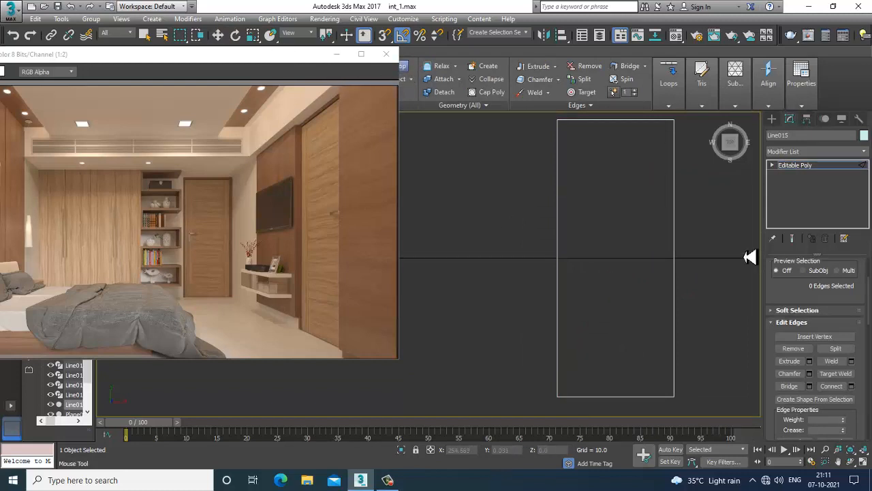
click(677, 237)
click(677, 315)
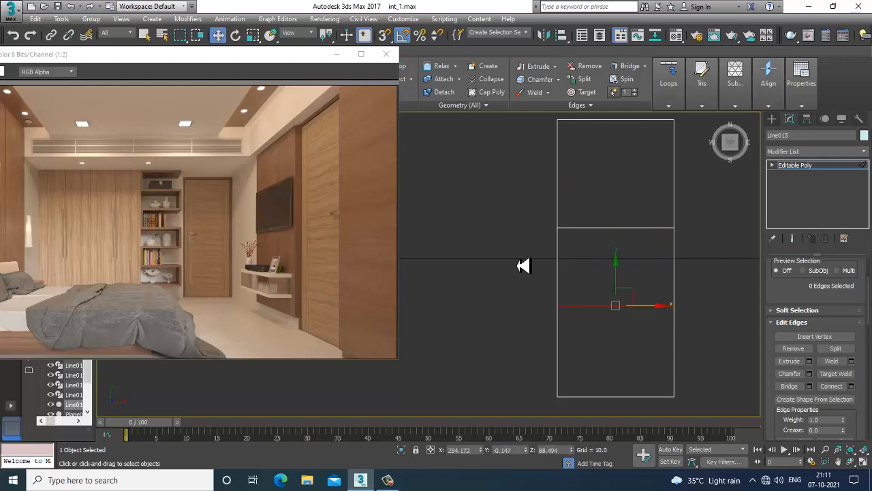
key(1)
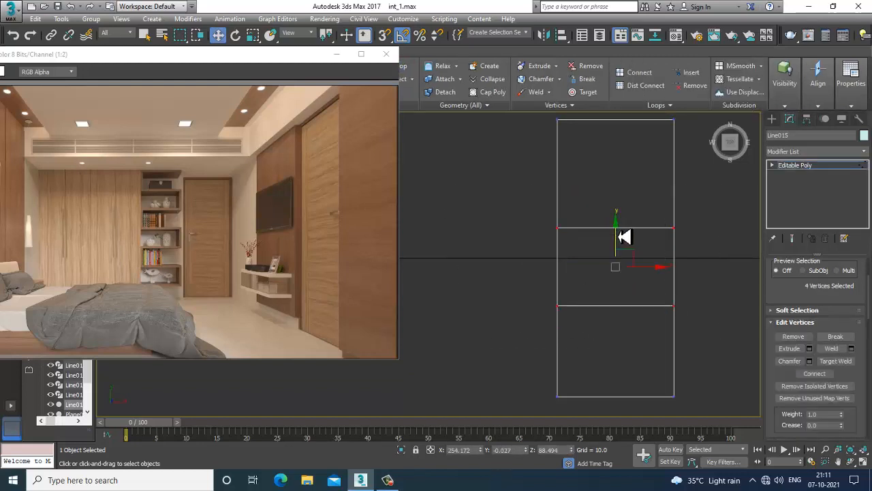
drag(624, 237, 623, 222)
Extrude the handle's middle polygon facing the wardrobe and adjust its face along X to form a short stem
key(4)
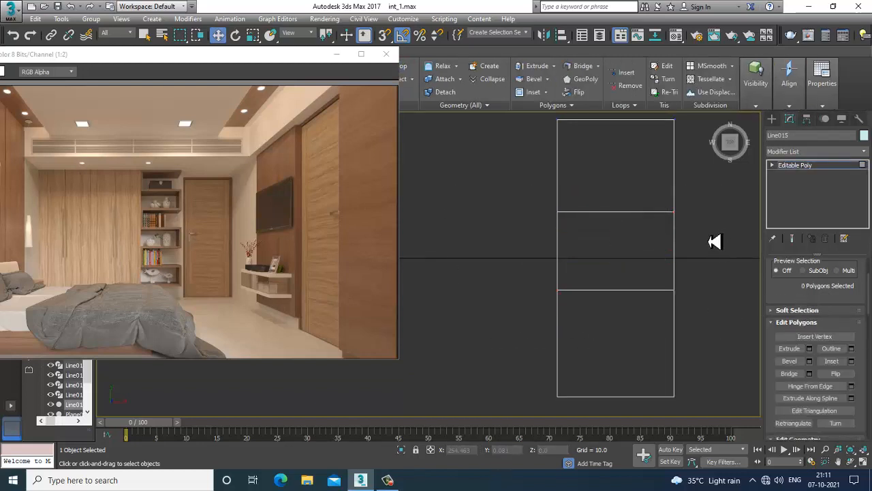
drag(709, 242, 658, 258)
alt+drag(540, 254, 578, 273)
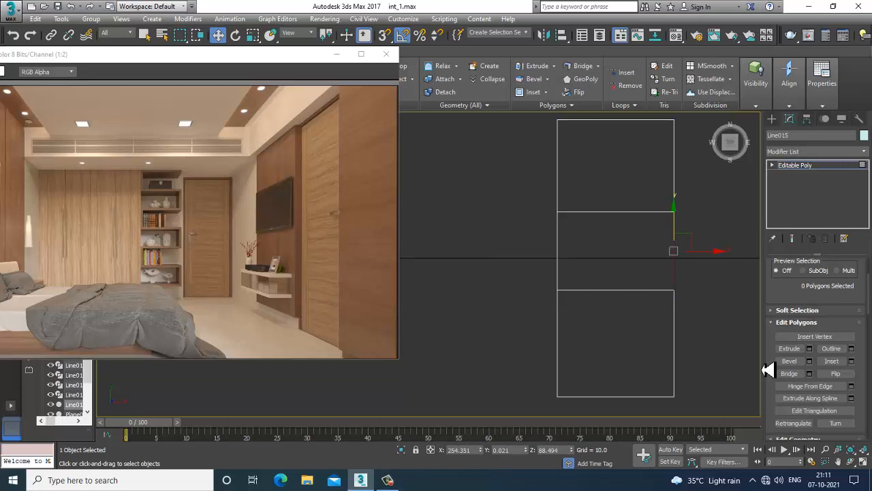
click(810, 349)
click(434, 302)
scroll(588, 288, down, 6)
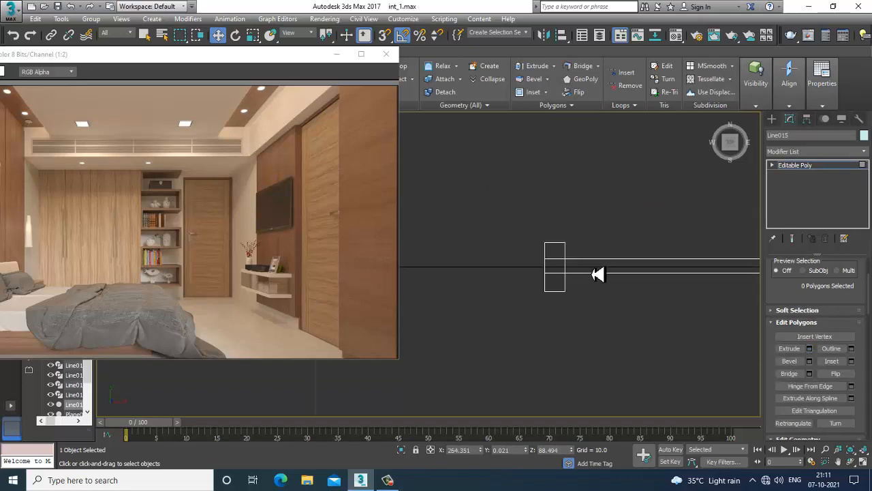
scroll(557, 272, down, 5)
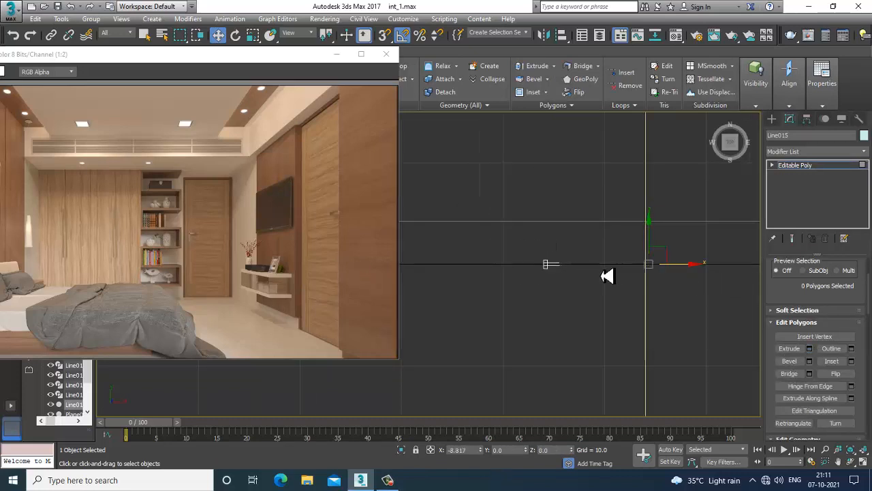
Move the whole handle along X against the wardrobe front, to about X 263.5
click(805, 166)
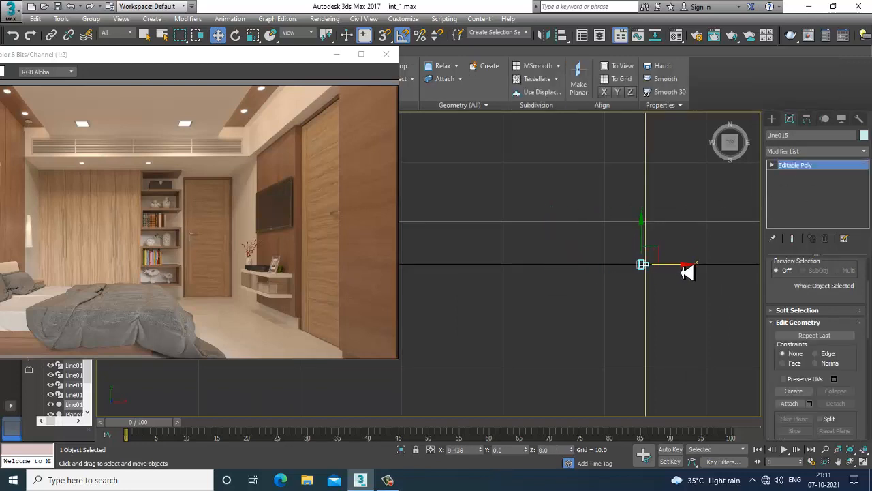
key(alt+w)
middle_click(706, 307)
key(alt+w)
scroll(672, 305, down, 8)
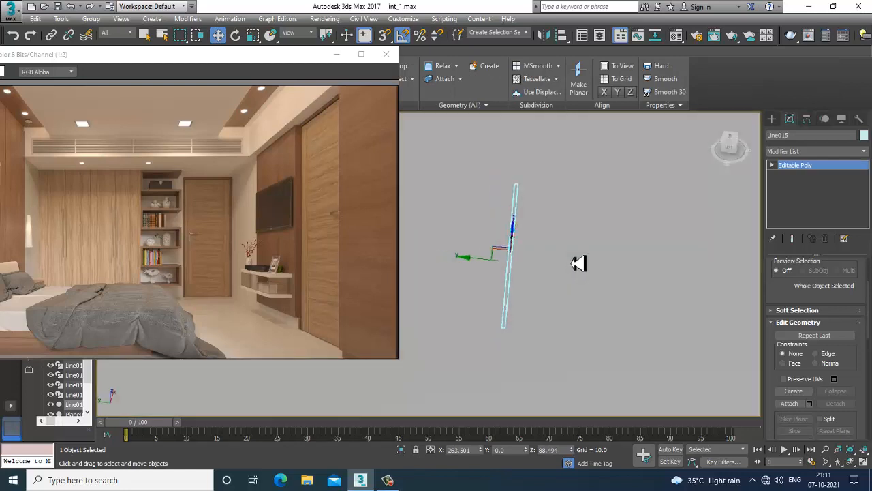
Slide the handle along Y beside the door gap and copy it to the gap's other side, at about Y 98.8
alt+middle_drag(579, 263, 550, 272)
drag(550, 272, 438, 272)
alt+middle_drag(439, 271, 461, 191)
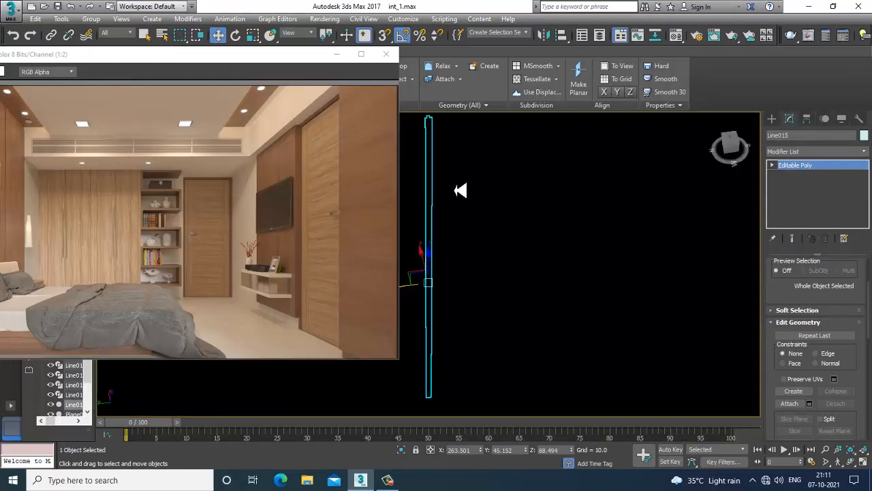
alt+middle_drag(484, 229, 543, 263)
drag(559, 268, 451, 270)
key(F3)
click(438, 287)
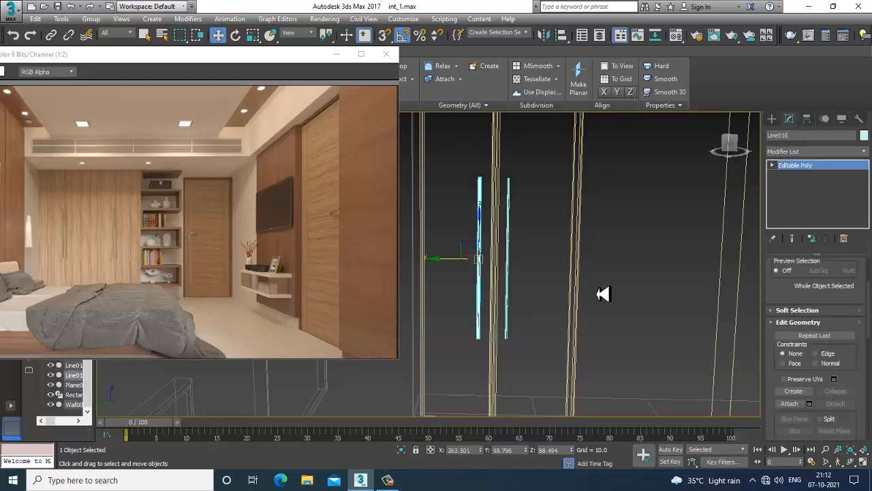
Delete the wardrobe box without handles that stands directly beside the section with handles
middle_drag(630, 292, 579, 287)
middle_drag(728, 248, 683, 250)
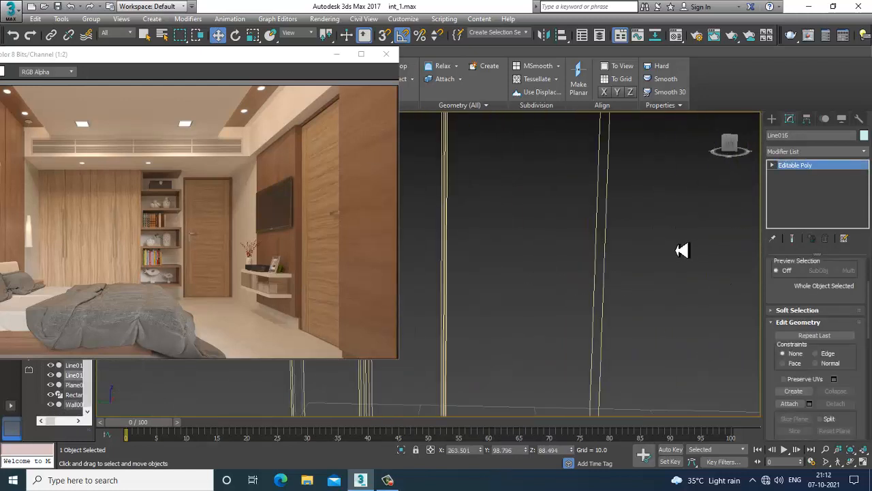
click(610, 234)
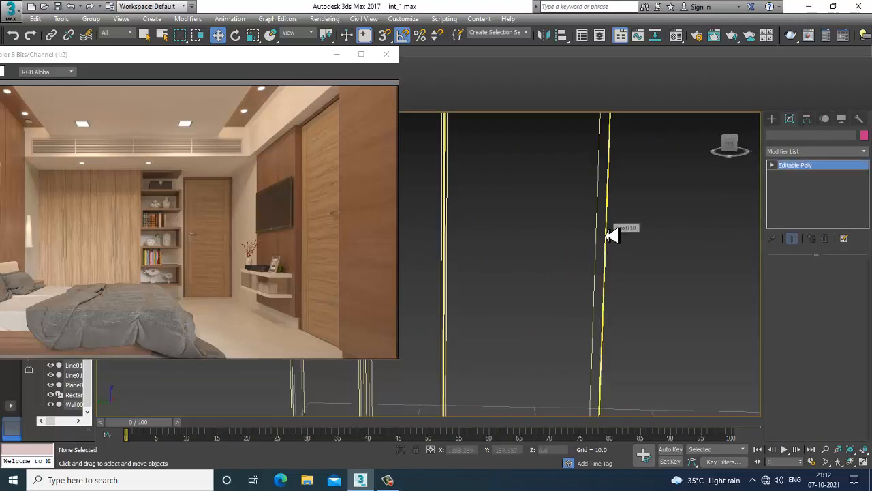
click(611, 235)
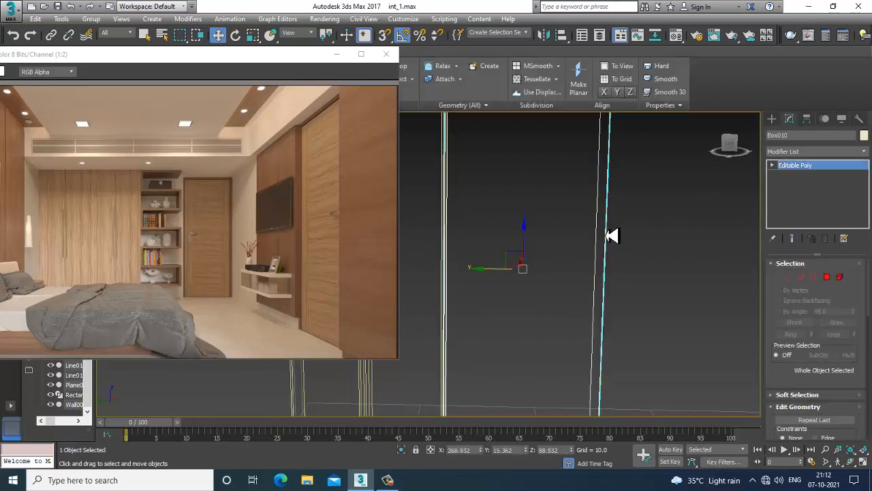
key(Delete)
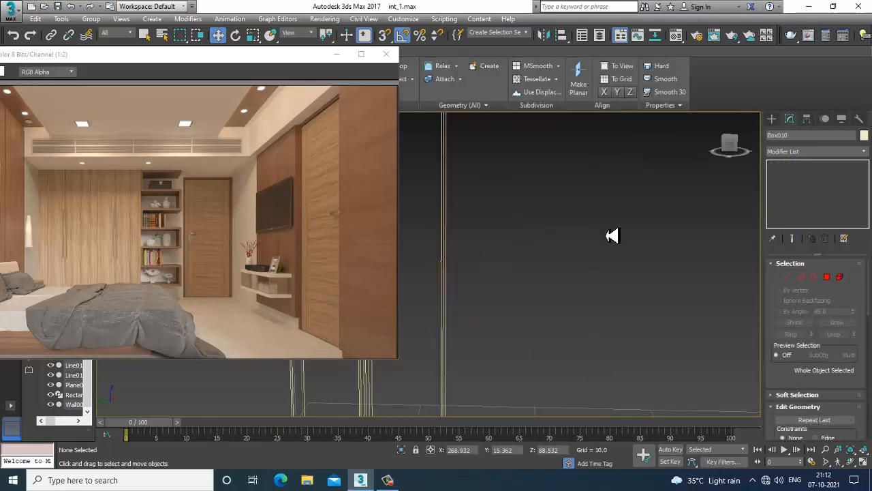
Select the wardrobe section with its two handles and place one copy of it directly alongside in the side view
middle_drag(548, 232, 588, 223)
middle_drag(498, 246, 556, 239)
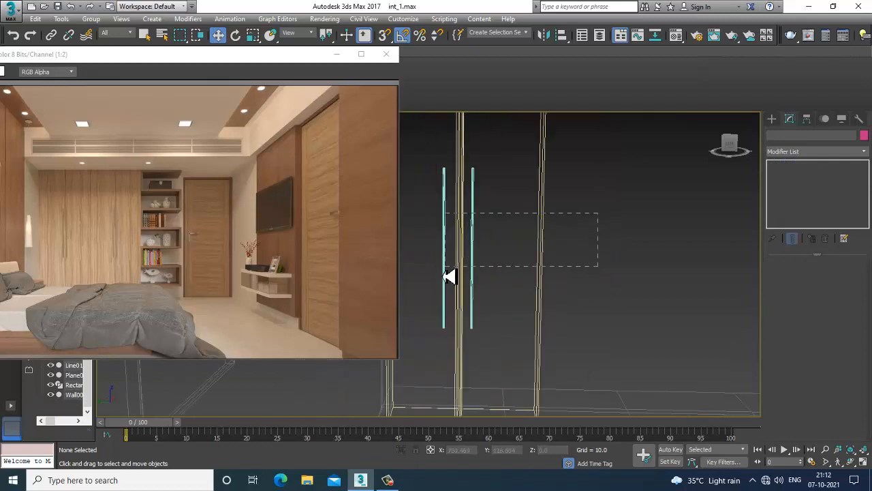
drag(449, 277, 450, 276)
alt+middle_drag(483, 277, 574, 268)
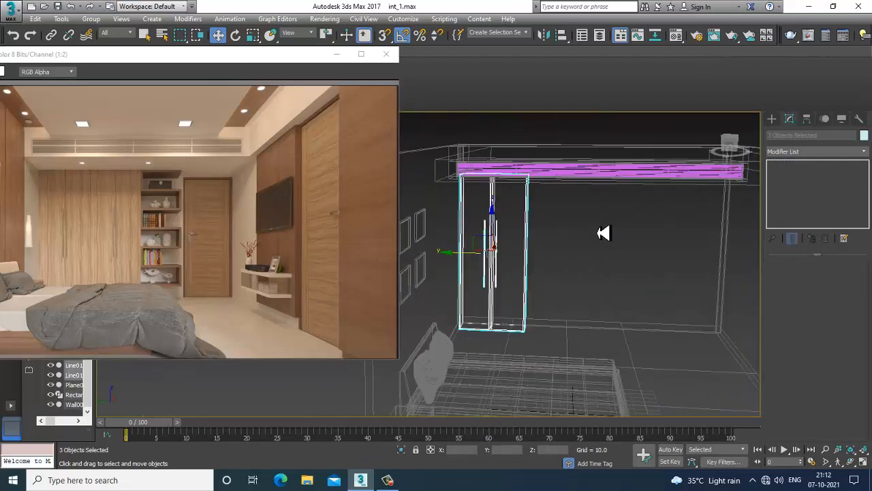
key(alt+w)
key(alt+w)
scroll(520, 318, up, 6)
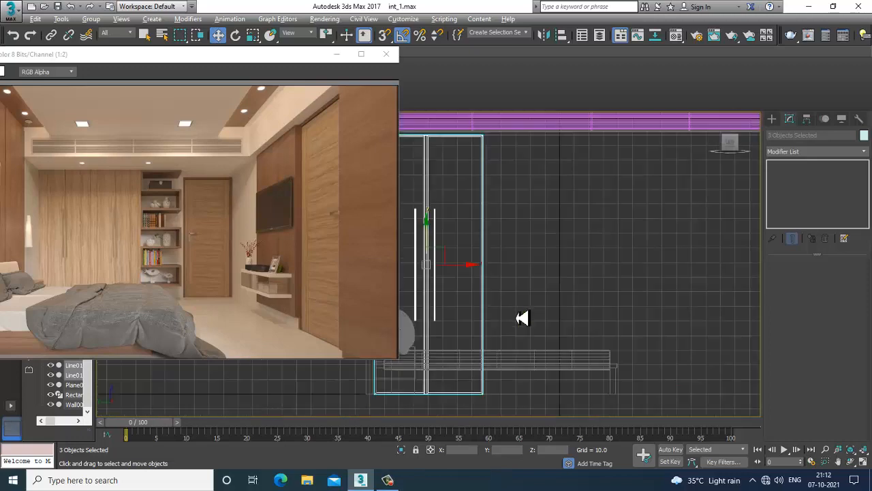
shift+drag(473, 255, 627, 278)
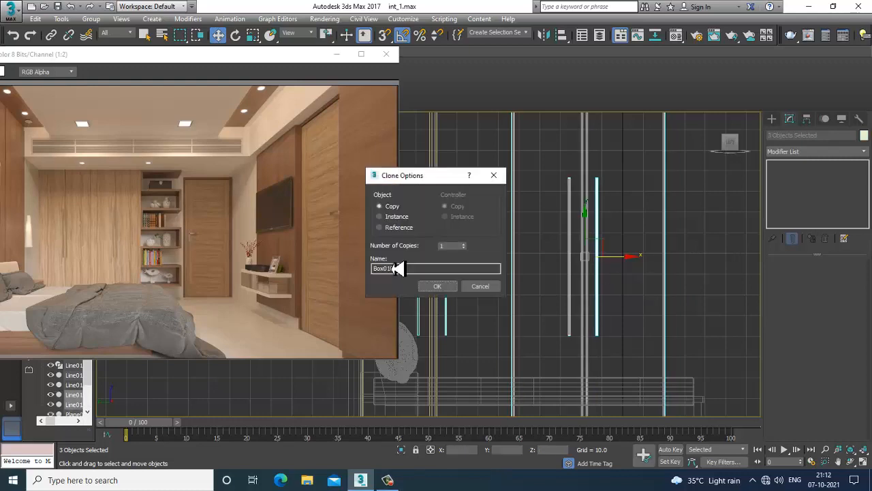
click(436, 289)
Examine the two wardrobe sections in a shaded perspective view against the reference render and return to the side view
key(alt+w)
middle_drag(687, 351, 661, 350)
key(alt+w)
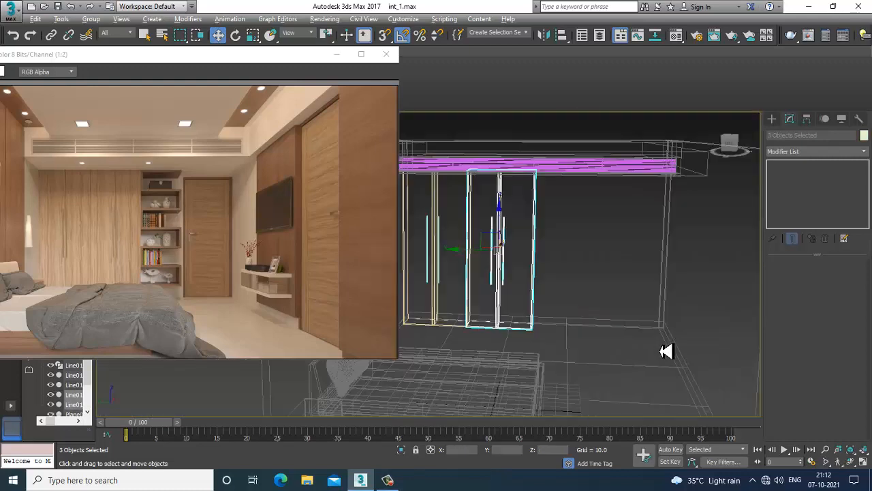
key(F3)
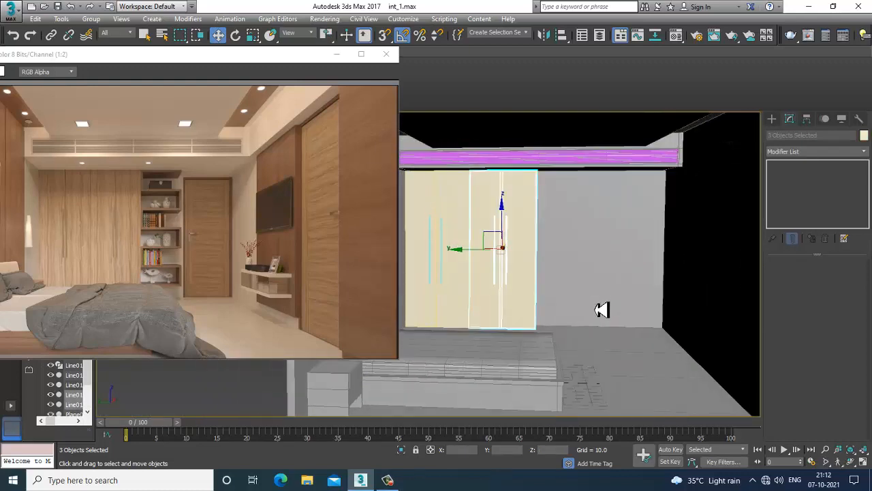
middle_drag(600, 310, 576, 306)
middle_drag(547, 370, 547, 325)
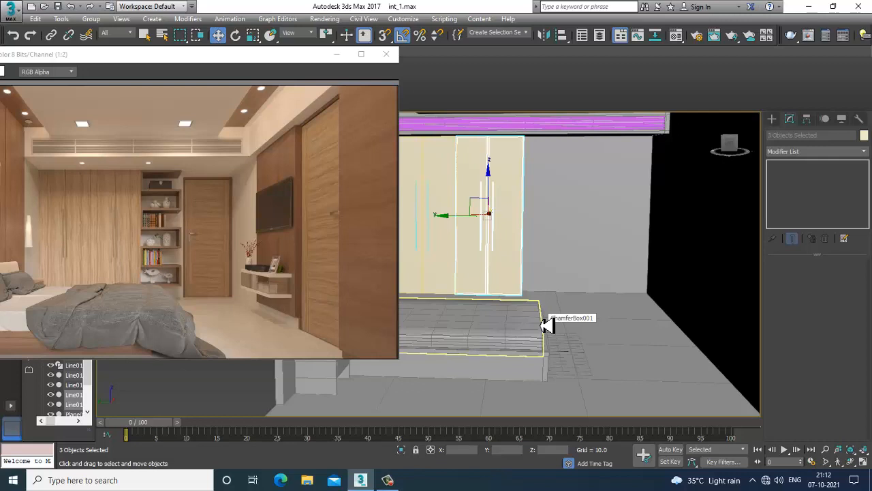
alt+middle_drag(532, 286, 569, 285)
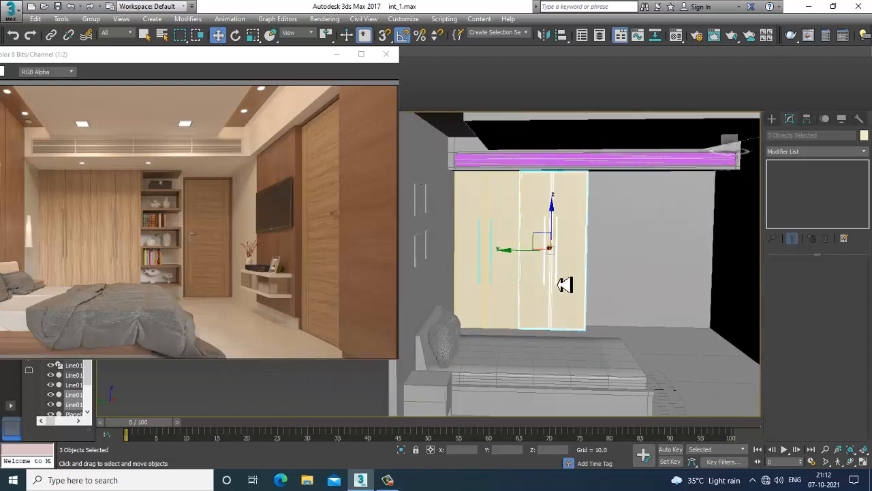
key(alt+w)
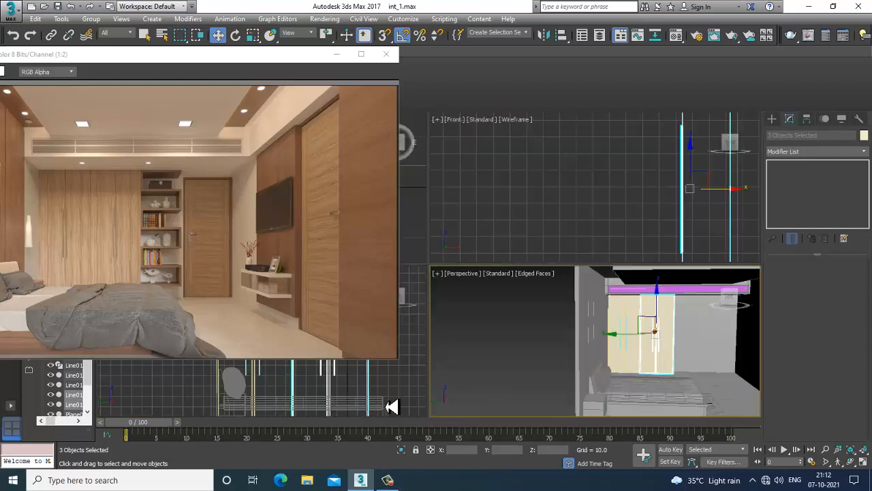
key(alt+w)
scroll(580, 307, up, 5)
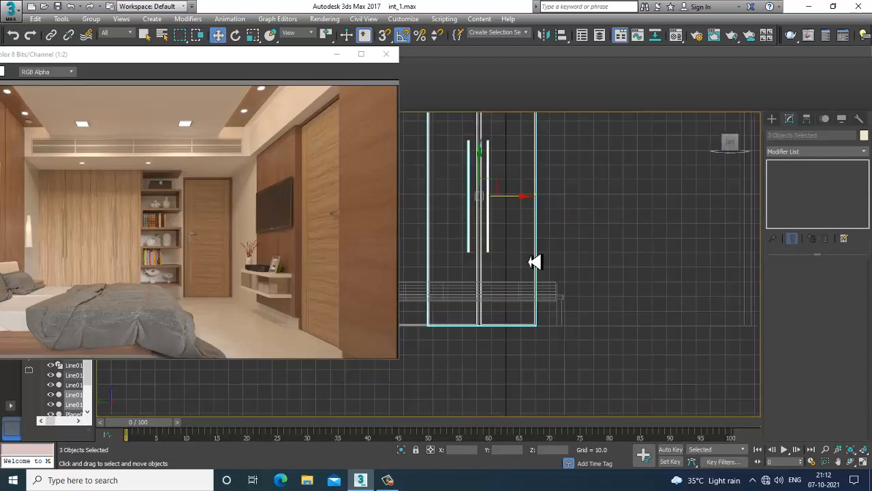
click(601, 141)
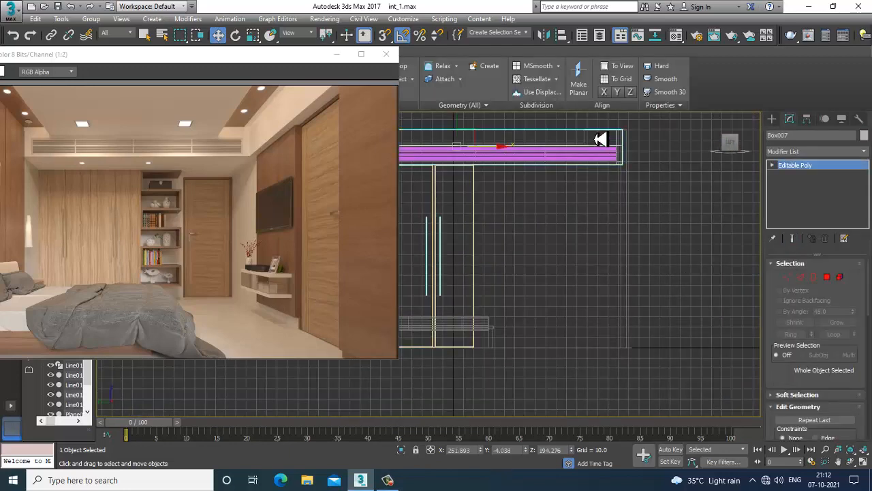
click(403, 76)
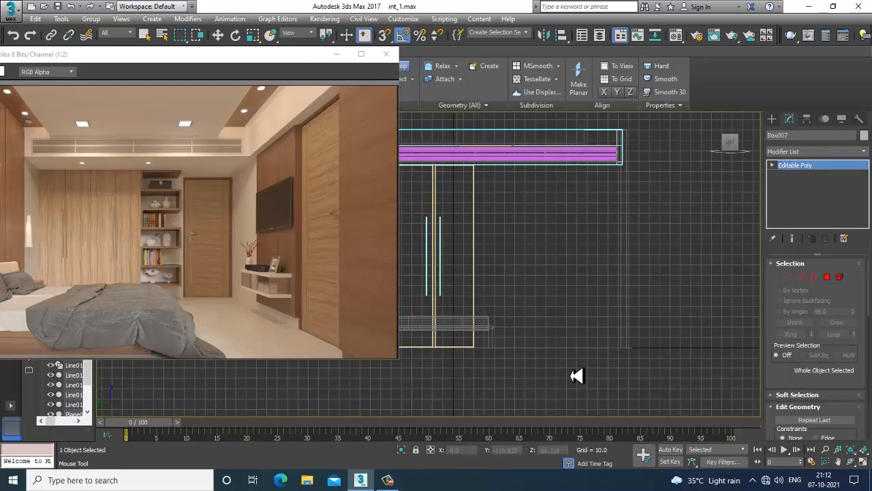
key(w)
Add a vertical Swift Loop edge to the room wall, about midway between the wardrobe's side and the wall's far end
click(581, 356)
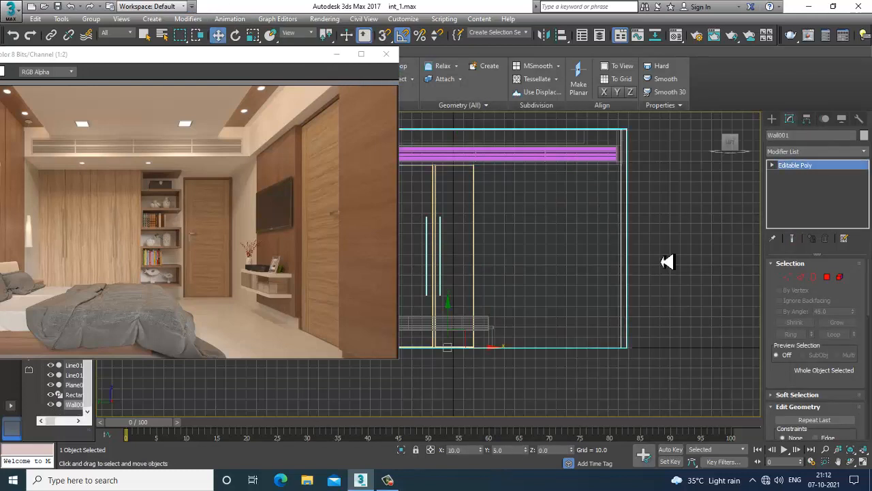
click(404, 66)
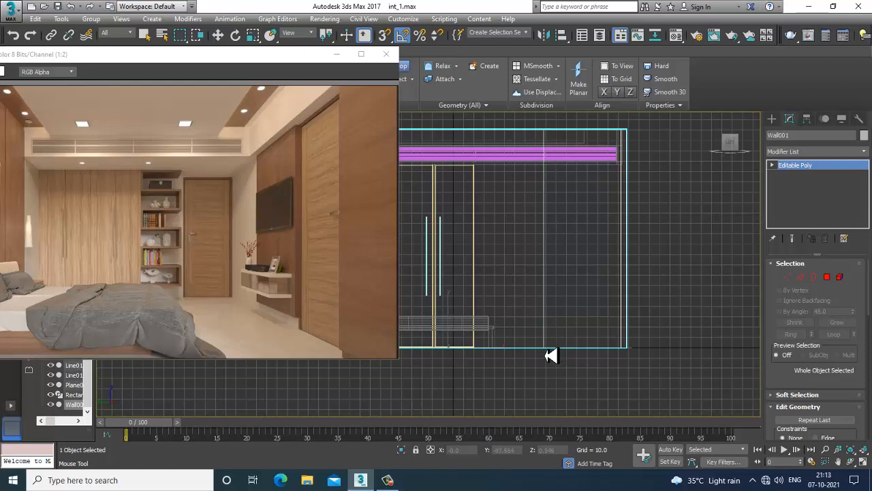
right_click(545, 282)
scroll(536, 285, up, 2)
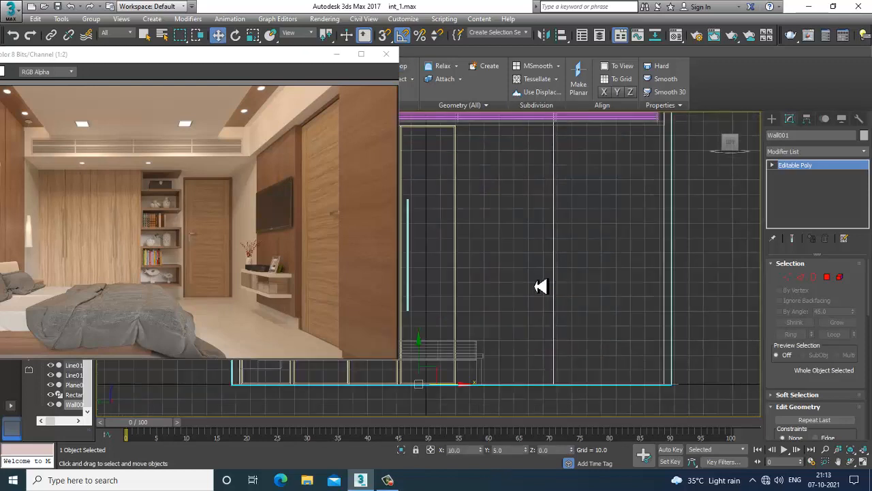
key(F3)
key(F3)
middle_drag(563, 274, 573, 265)
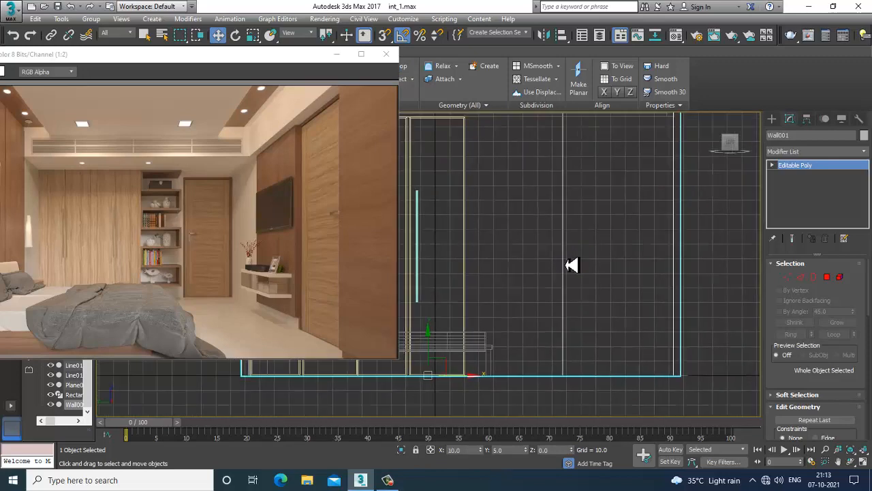
Try to draw the shelf outline as one zigzag line of right-angled segments between the wardrobe's side and the wall's new edge
click(772, 118)
click(786, 134)
click(794, 194)
middle_drag(566, 200, 579, 212)
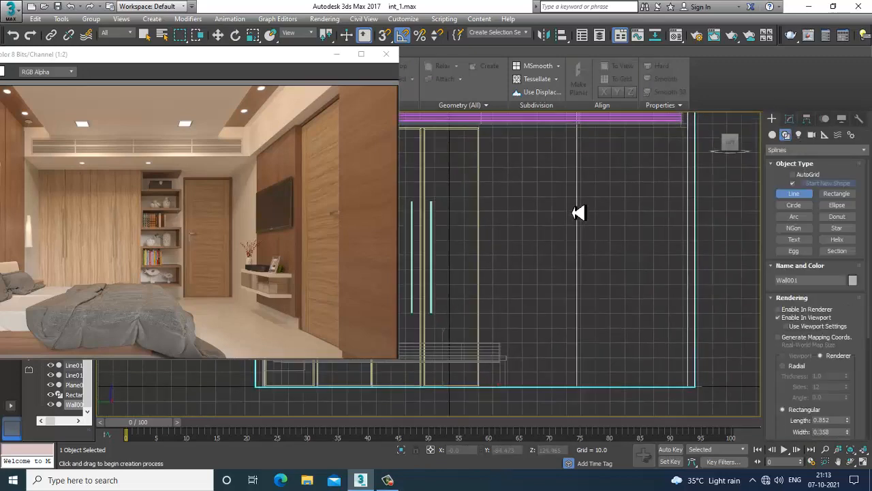
middle_drag(566, 138, 576, 167)
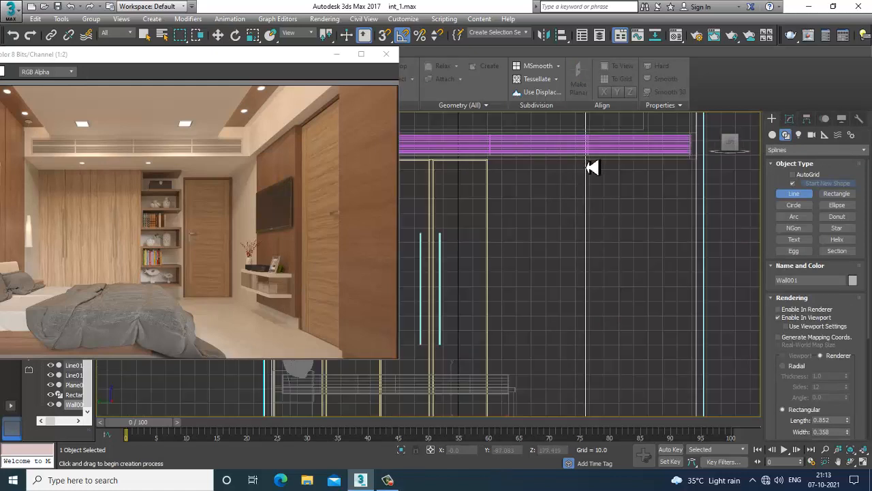
click(586, 160)
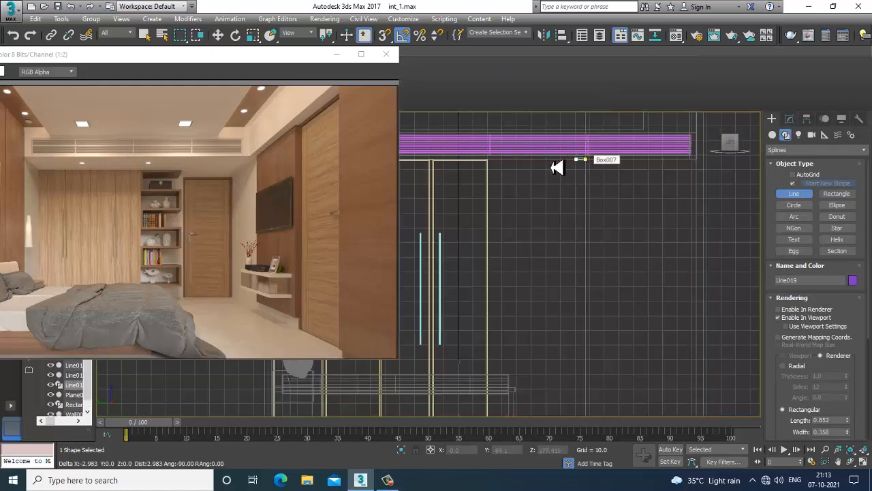
click(490, 164)
click(491, 215)
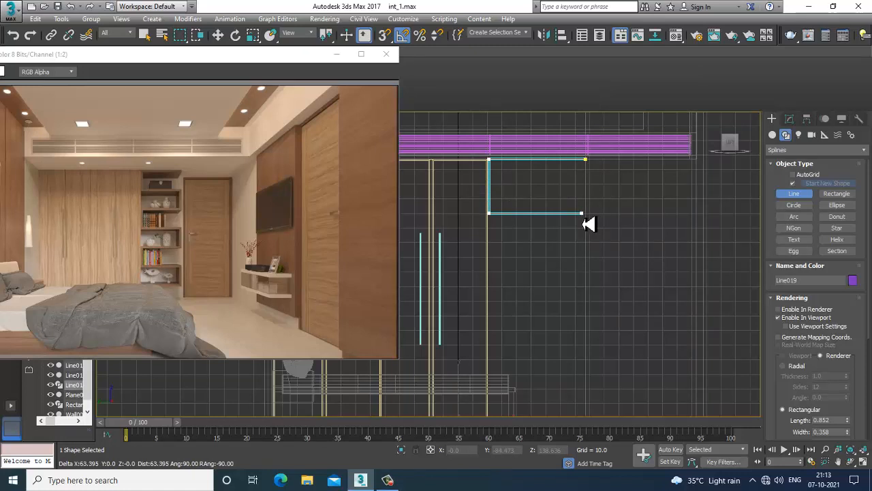
click(582, 214)
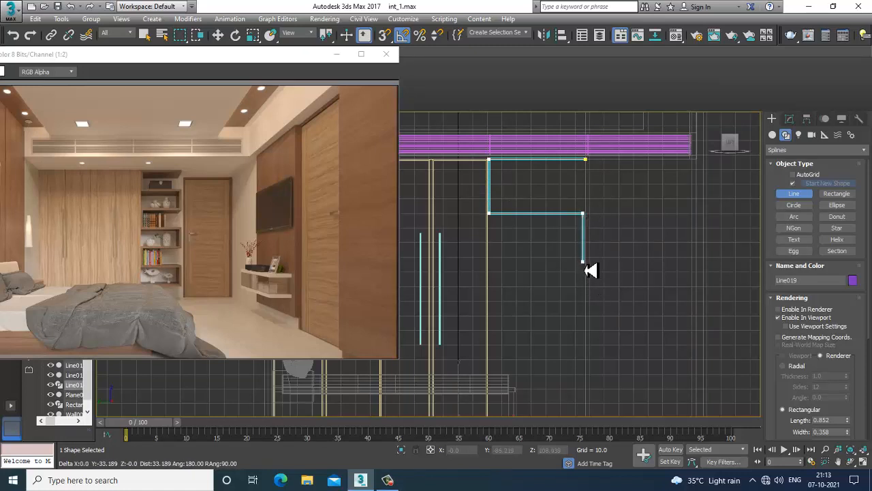
click(583, 262)
click(489, 262)
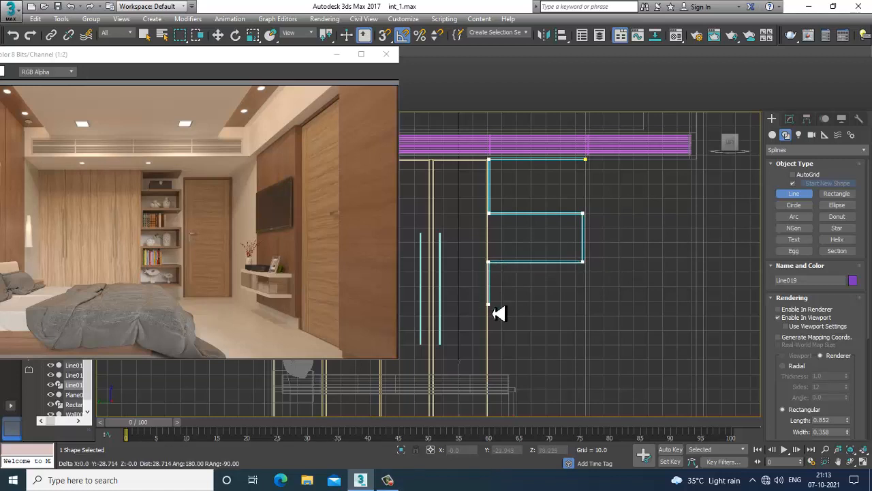
click(500, 313)
click(585, 310)
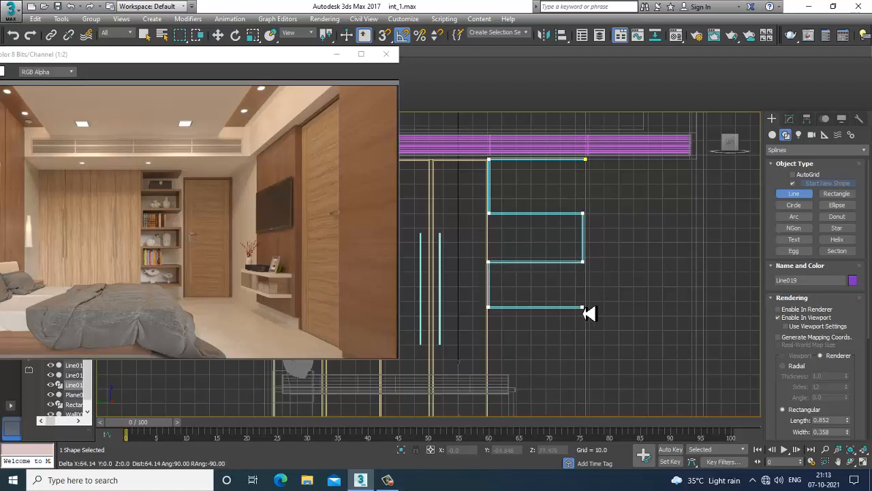
click(590, 361)
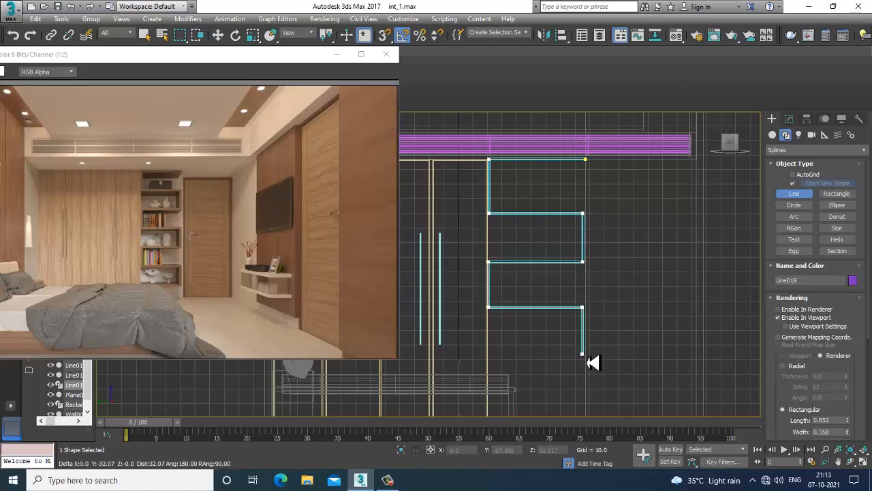
click(491, 359)
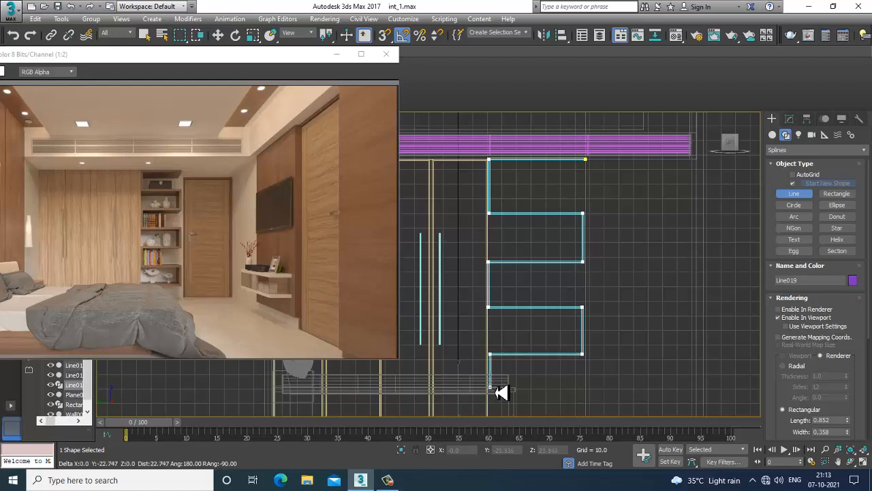
End the zigzag shelf line and undo it
middle_drag(557, 313, 599, 259)
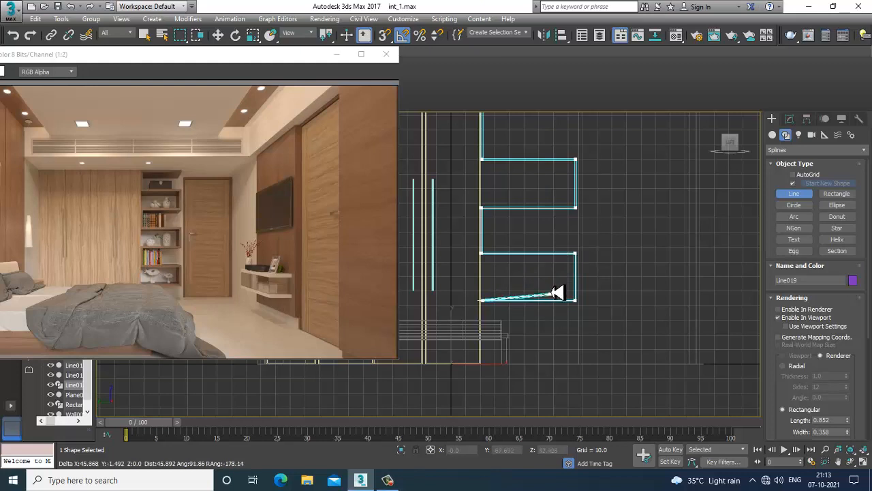
middle_drag(553, 288, 564, 328)
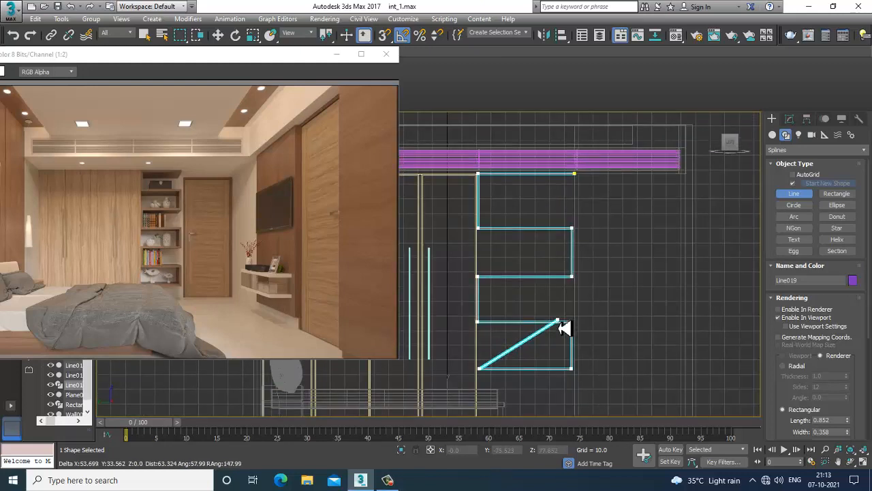
right_click(564, 329)
key(ctrl+z)
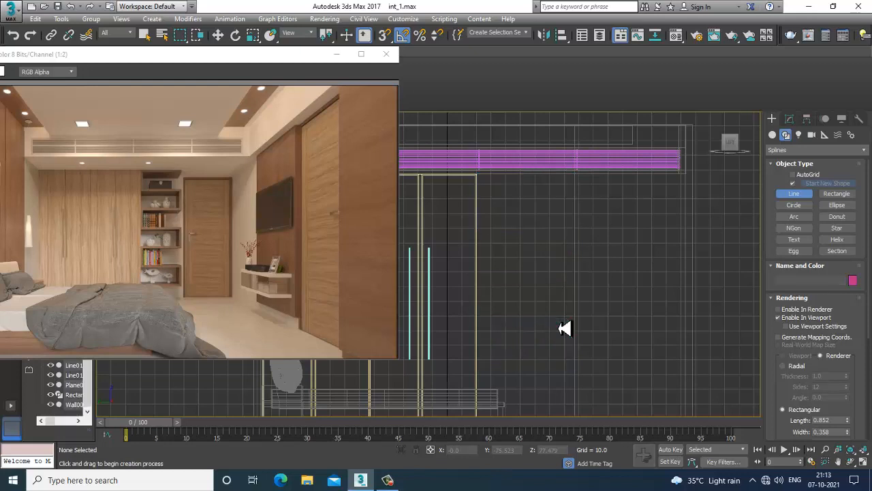
key(ctrl+w)
middle_drag(592, 261, 602, 266)
key(w)
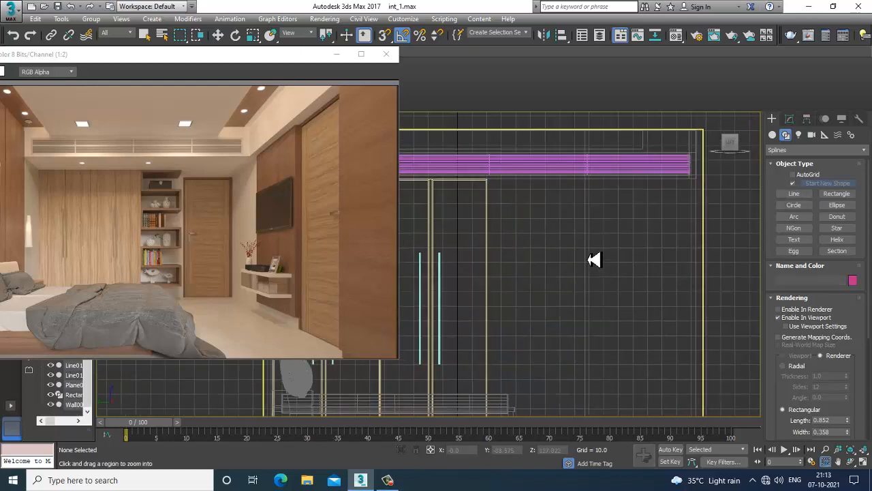
Draw one zigzag line of seven horizontal runs, each about 67 units wide, from beneath the grille downward between the wardrobe's side and the wall edge
click(794, 193)
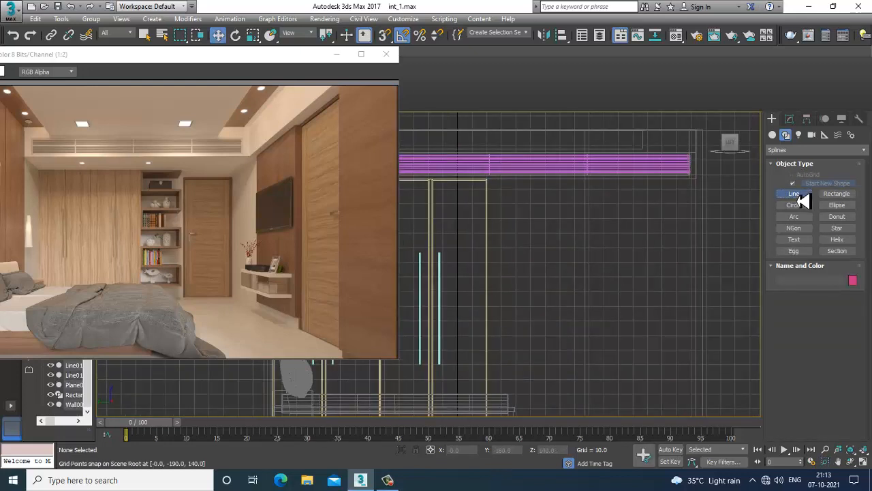
middle_drag(542, 204, 557, 207)
click(604, 188)
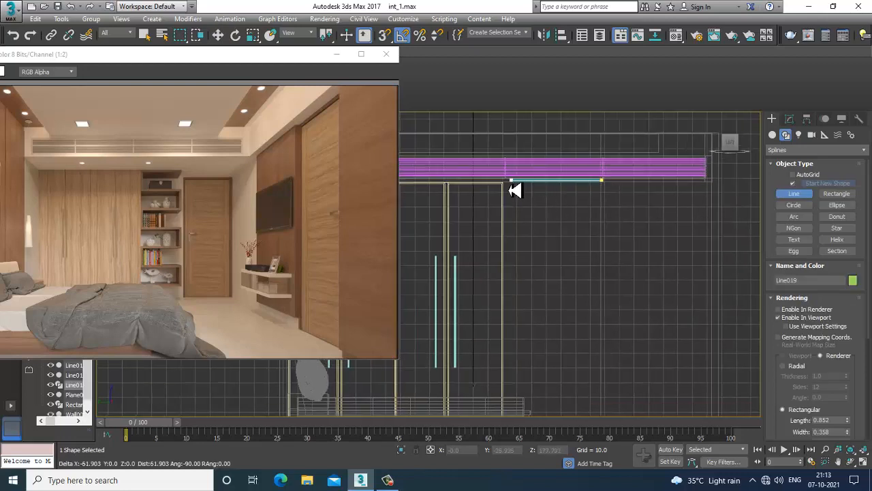
click(506, 189)
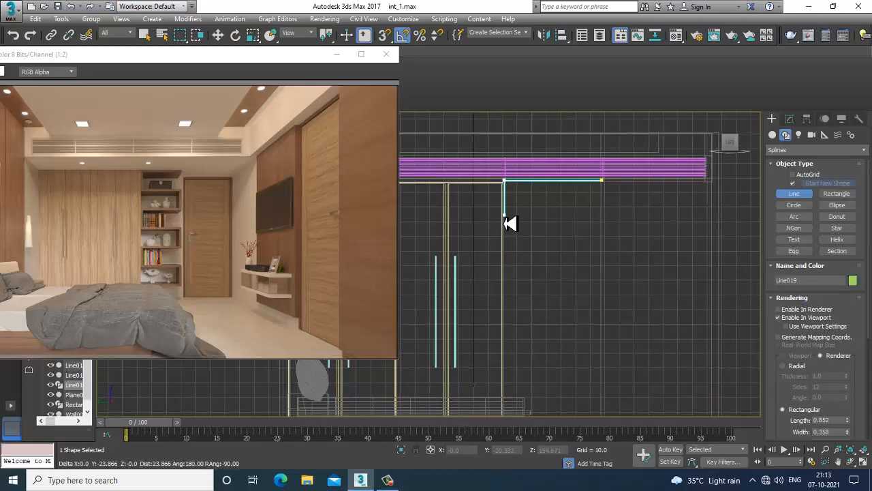
click(506, 214)
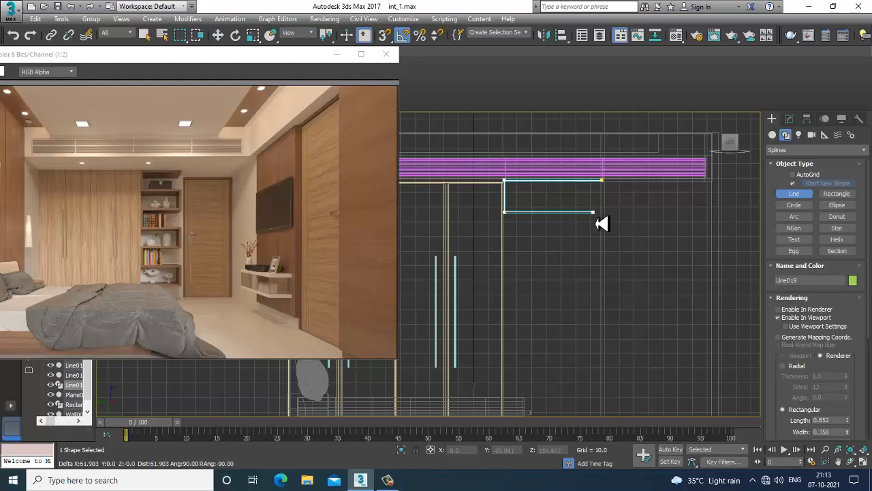
click(604, 222)
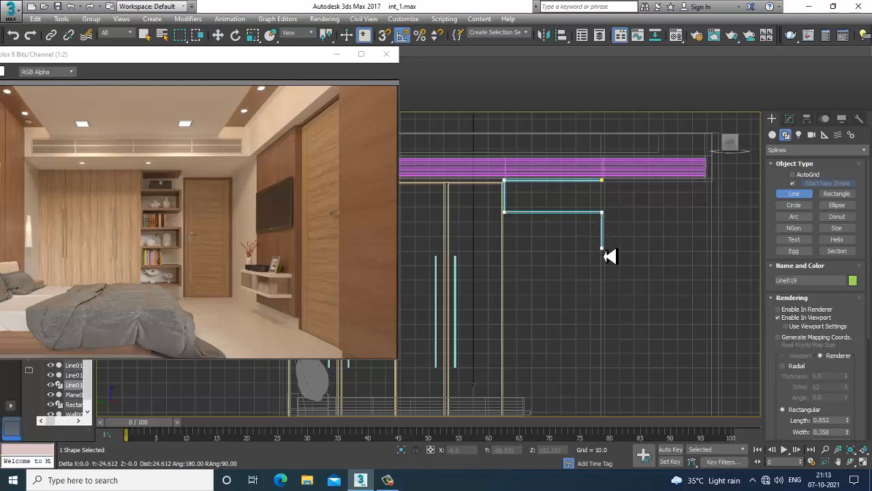
click(604, 249)
click(510, 253)
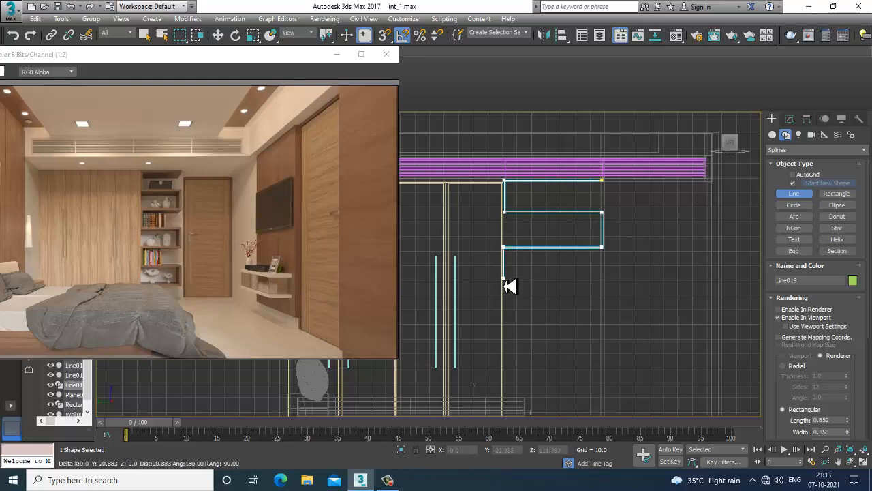
click(508, 289)
click(604, 291)
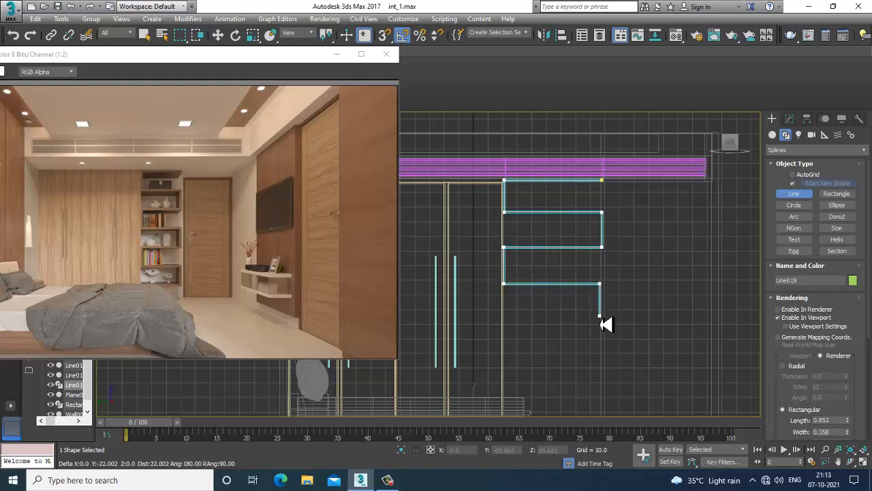
click(605, 324)
click(510, 330)
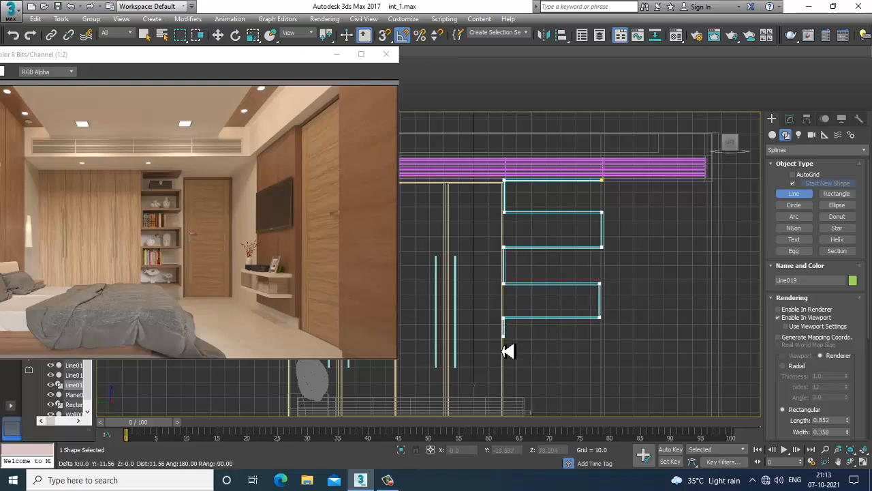
click(508, 364)
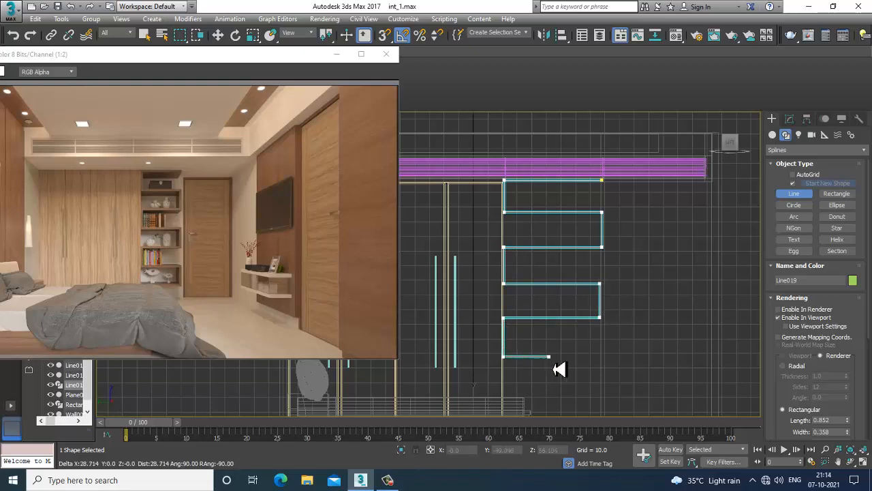
click(606, 366)
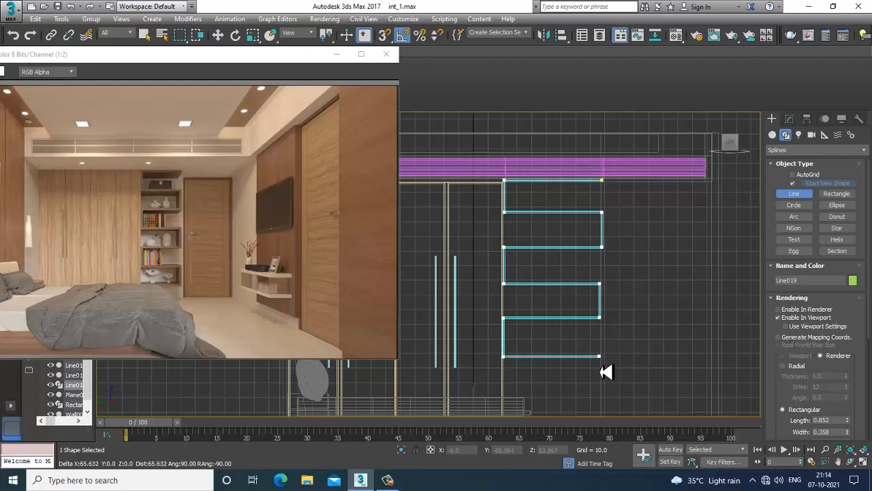
click(606, 406)
click(506, 403)
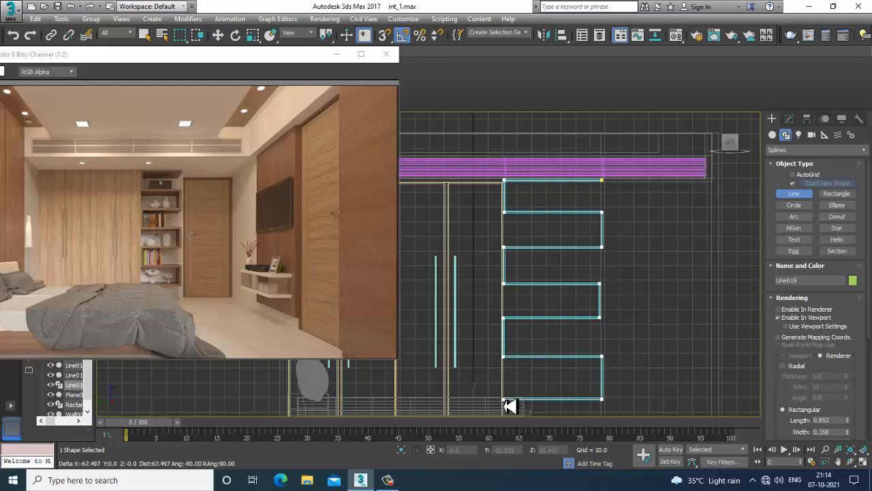
right_click(509, 406)
right_click(509, 406)
Move all the zigzag line's vertices below its uppermost run down by about 3.1 units
middle_drag(629, 366, 609, 273)
middle_drag(547, 238, 561, 270)
key(1)
drag(482, 148, 648, 391)
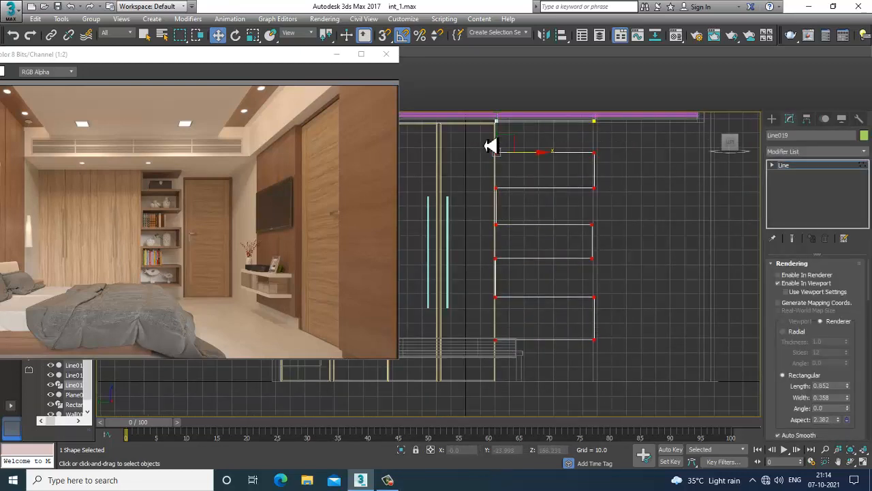
drag(505, 138, 502, 141)
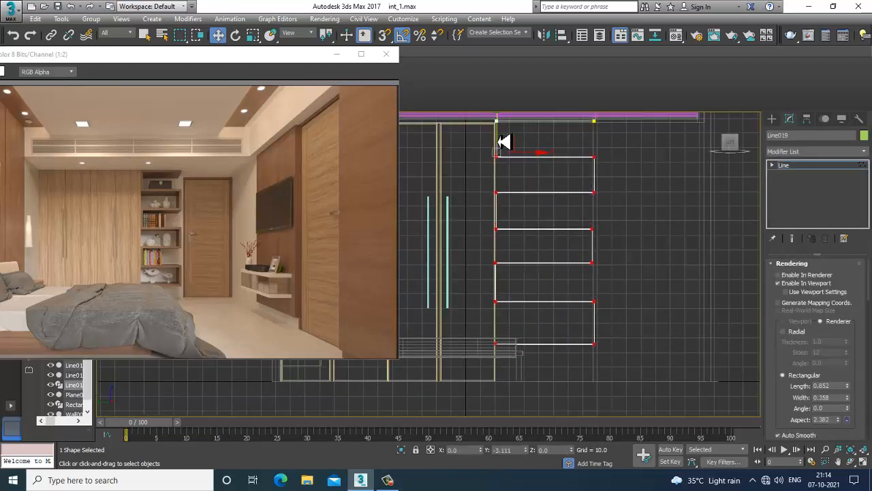
Adjust the shelf spacing by raising the third compartment's lower shelf vertices slightly and shifting the vertices from that shelf downward a little lower
drag(478, 214, 634, 253)
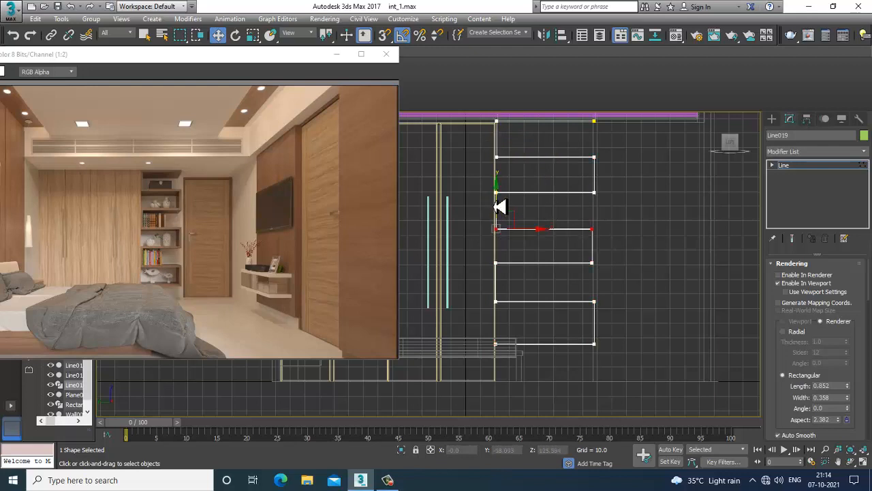
drag(503, 204, 503, 202)
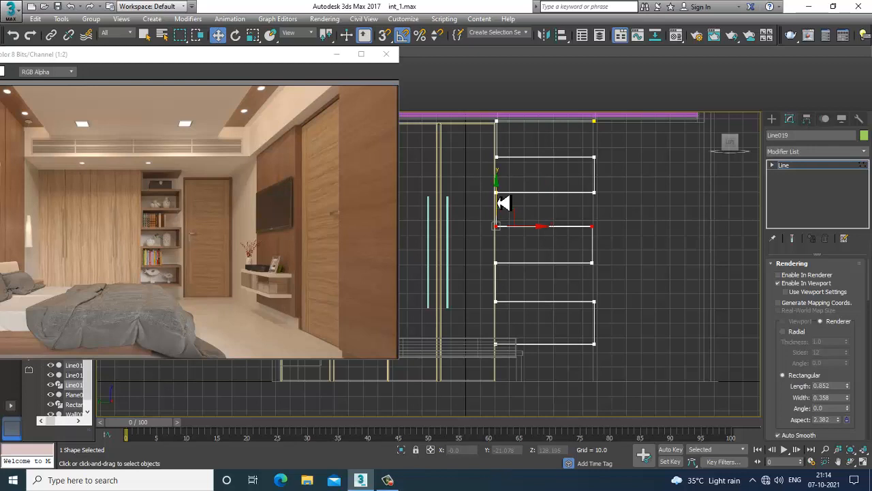
middle_drag(580, 279, 570, 252)
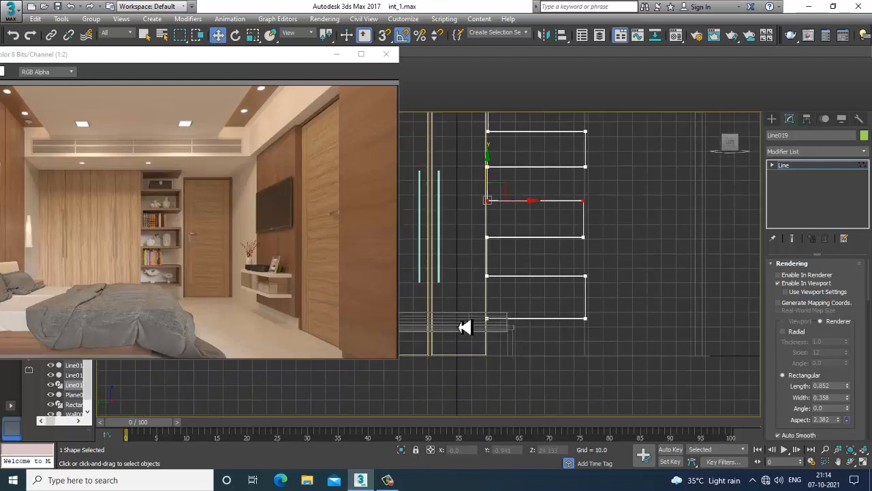
drag(465, 310, 620, 340)
middle_drag(625, 246, 628, 270)
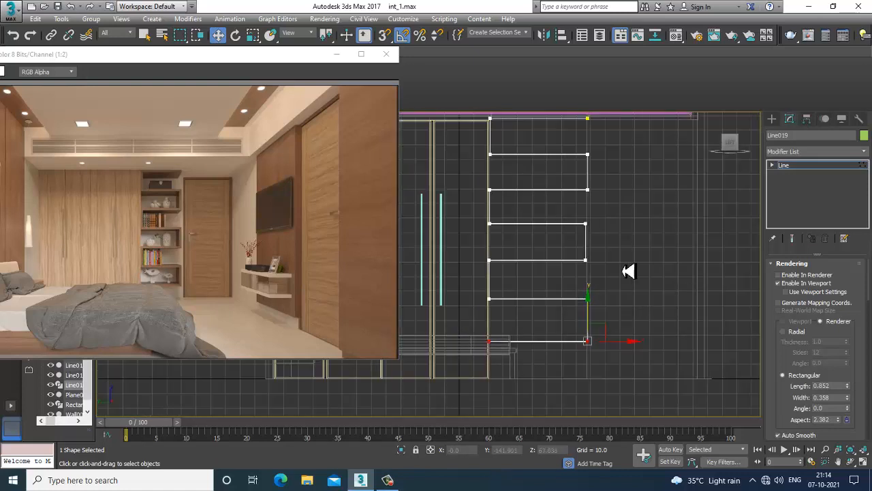
middle_drag(567, 249, 571, 291)
drag(470, 251, 668, 447)
drag(503, 244, 506, 248)
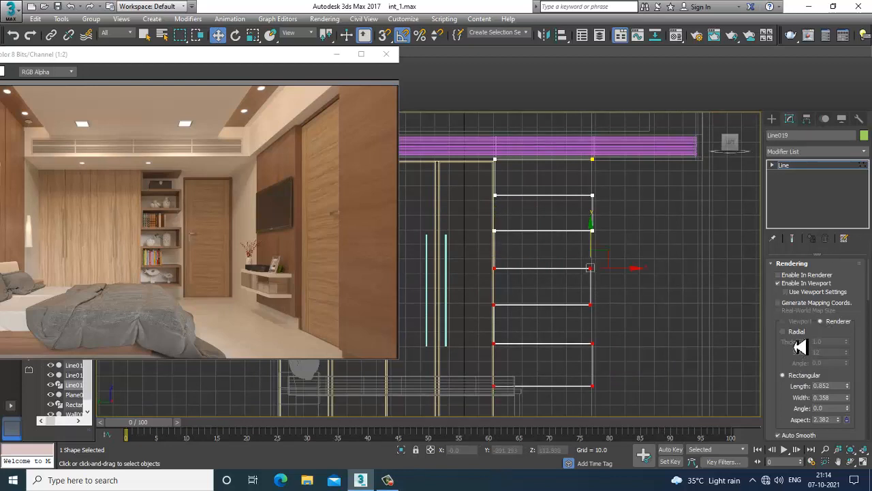
Set the shelf line's rectangular cross-section to a width of 3.818 and a length of 33.204 in the perspective view
key(p)
scroll(642, 327, up, 5)
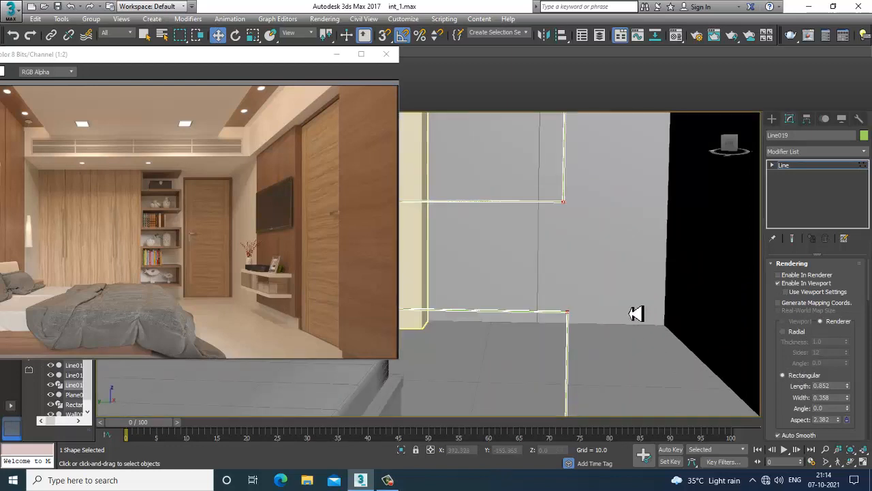
scroll(637, 314, down, 3)
alt+middle_drag(637, 313, 626, 318)
drag(848, 386, 866, 205)
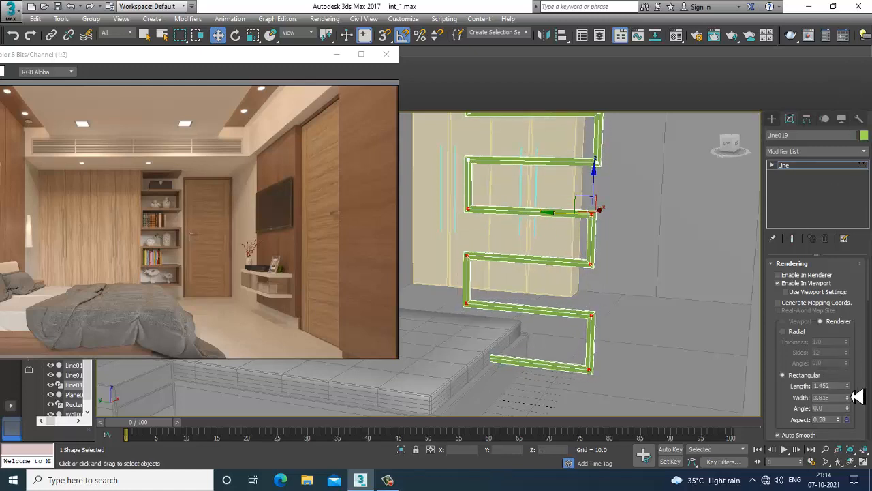
drag(848, 386, 826, 77)
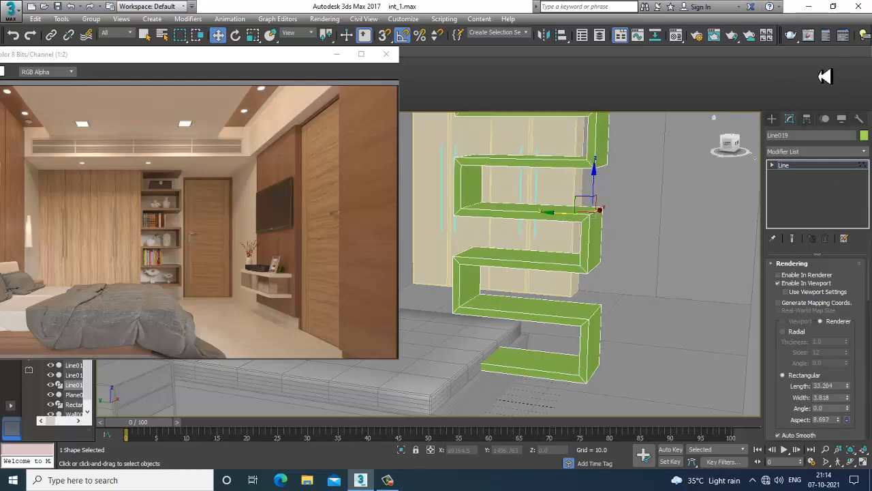
Move the whole shelf line in the top view across the room to the end wall, directly beside the wardrobe
key(alt+w)
right_click(424, 213)
key(alt+w)
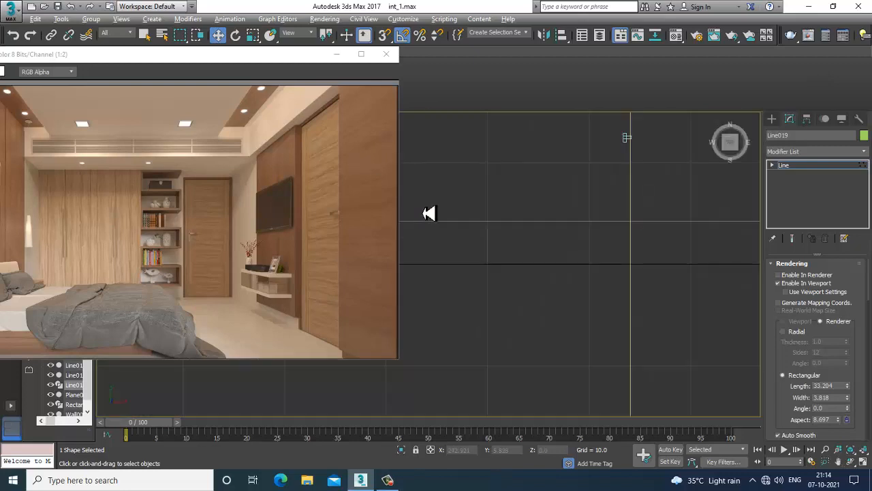
scroll(477, 215, down, 6)
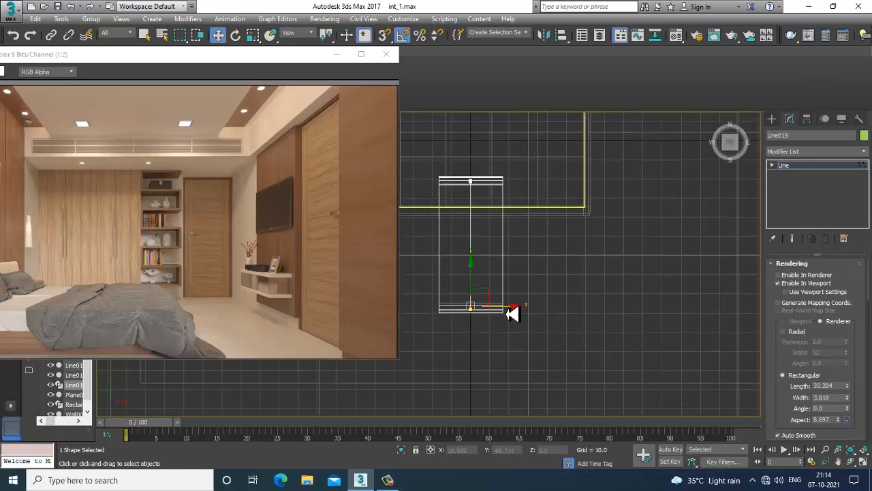
drag(506, 308, 572, 308)
key(ctrl+z)
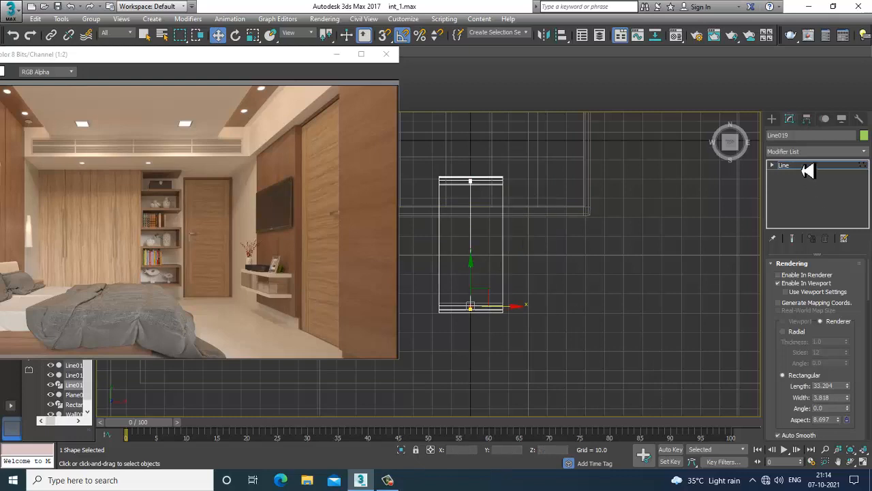
click(804, 165)
scroll(534, 279, down, 2)
scroll(538, 282, down, 2)
drag(516, 308, 674, 308)
middle_drag(674, 309, 500, 294)
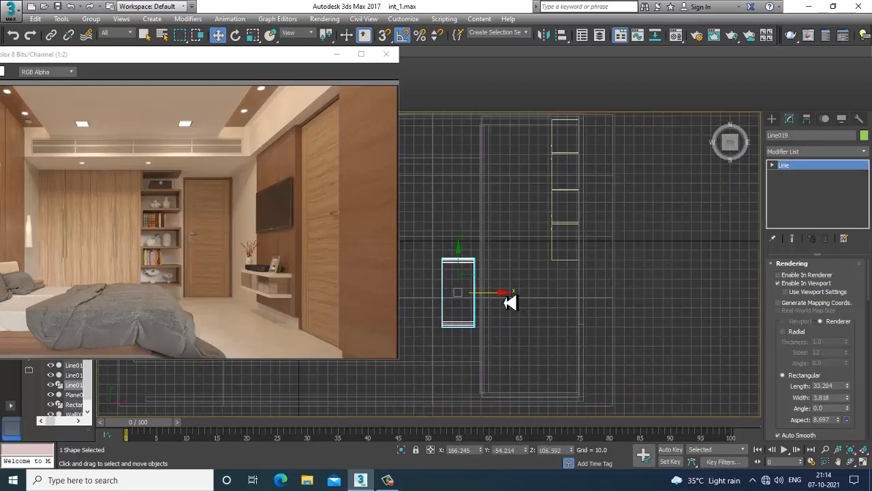
drag(507, 302, 608, 308)
Set the shelf's rectangular length to 28.223 and shift the shelf back against the end wall
scroll(609, 308, up, 4)
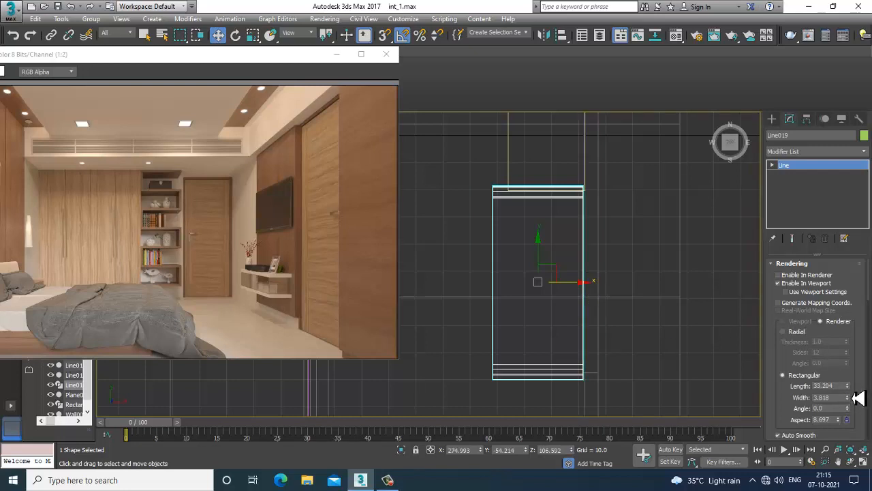
drag(848, 386, 859, 401)
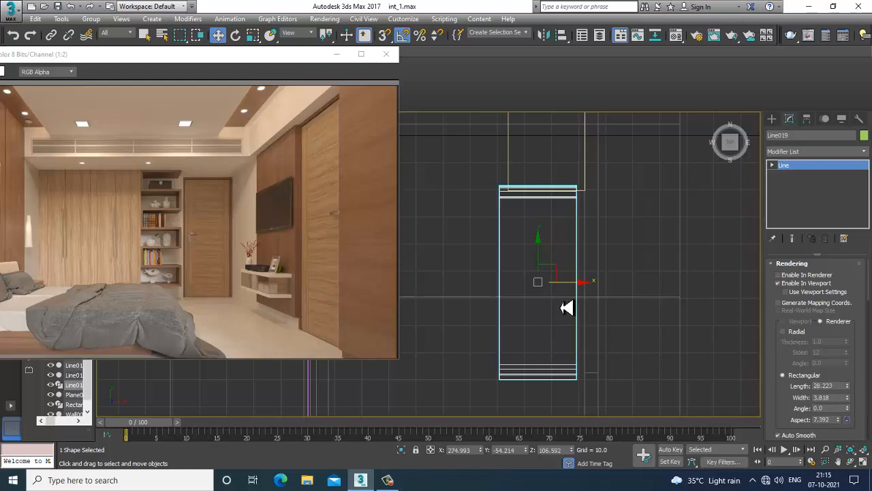
drag(584, 291, 593, 293)
Examine the shelf unit's fit beside the wardrobe in the perspective view against the reference render
key(alt+w)
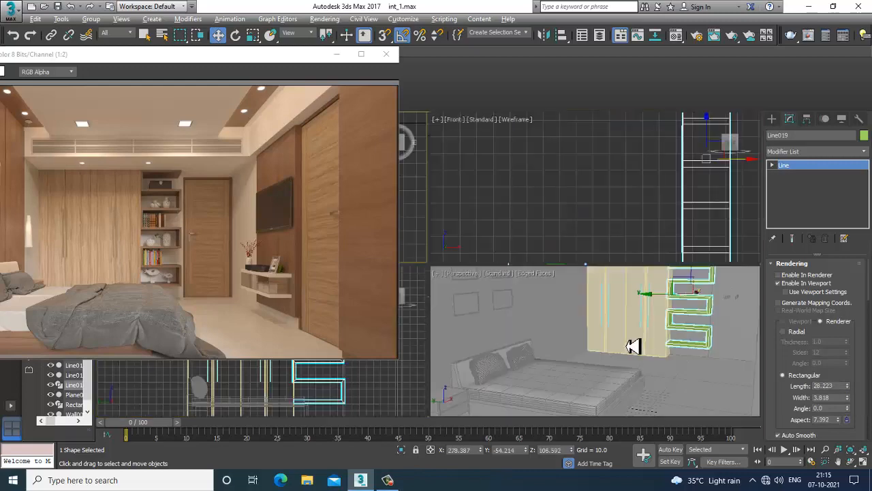
middle_click(633, 344)
key(alt+w)
alt+middle_drag(634, 345, 589, 285)
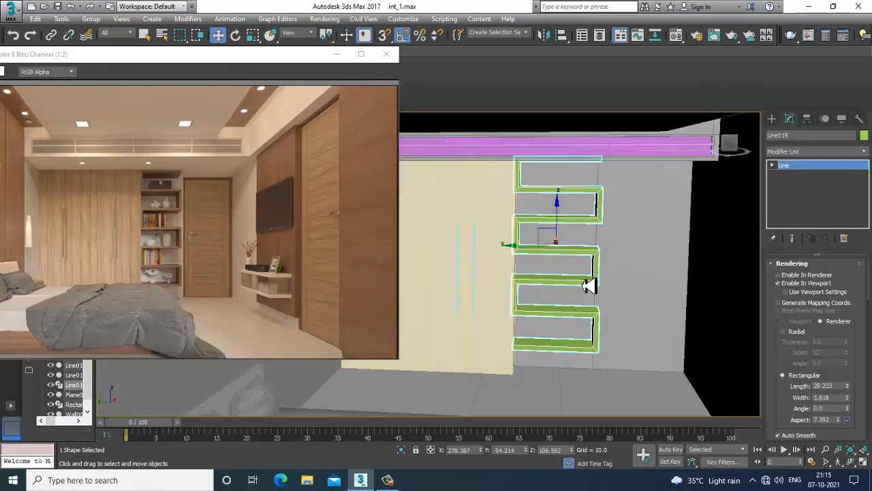
key(alt+w)
scroll(682, 351, up, 3)
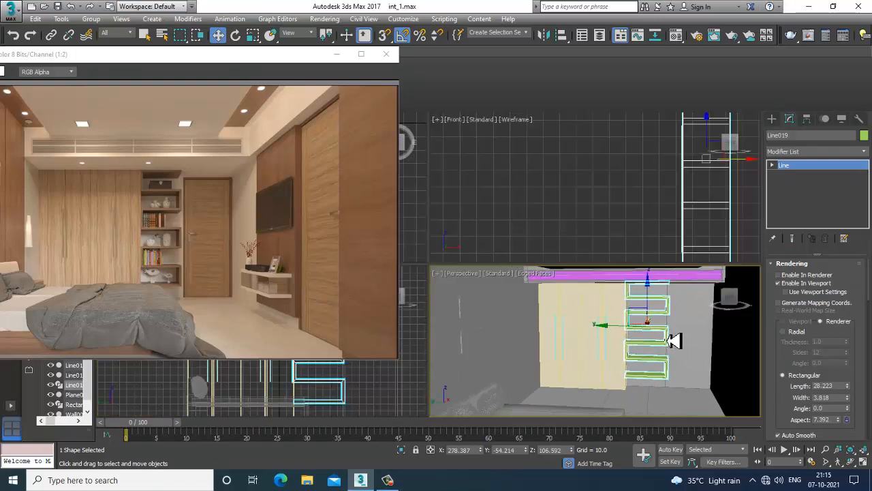
key(alt+w)
alt+middle_drag(589, 315, 606, 306)
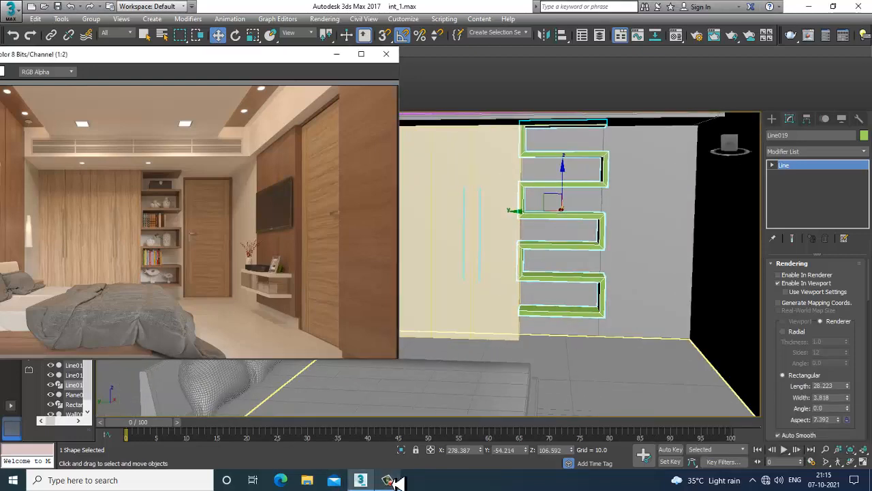
middle_drag(546, 240, 563, 264)
Narrow the shelf in the side view by moving its outer vertices slightly towards the wardrobe
key(alt+w)
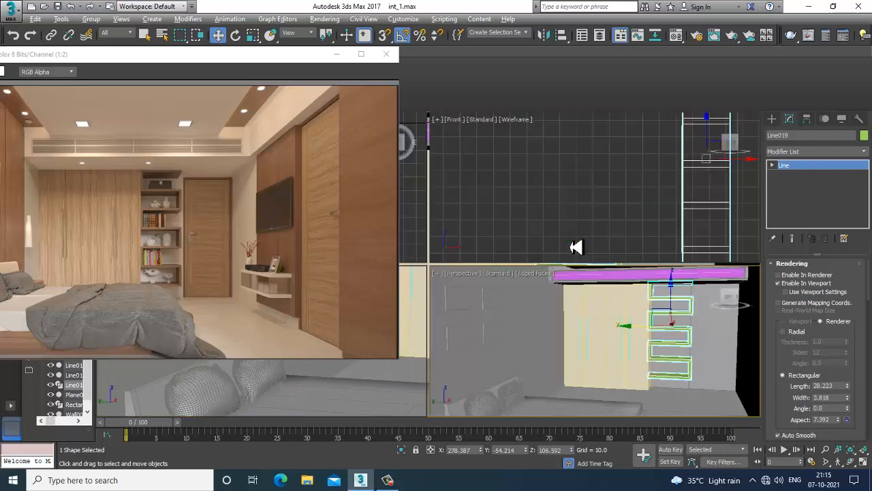
key(alt+w)
scroll(623, 164, down, 2)
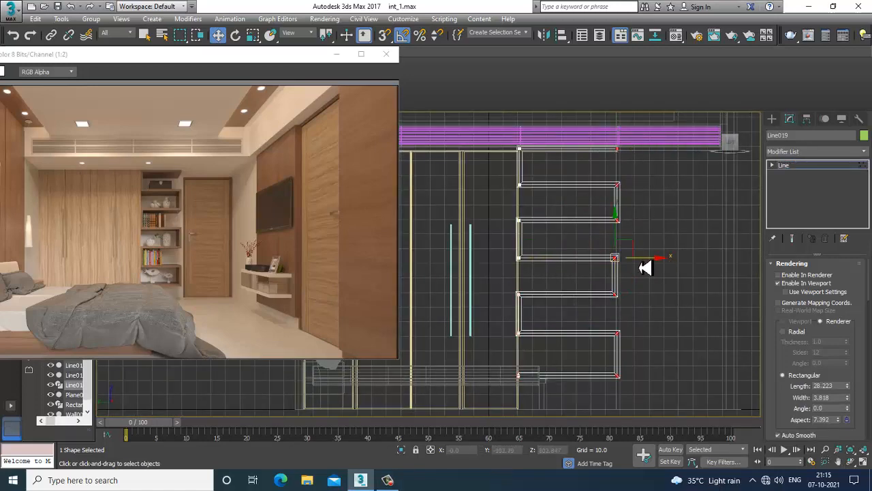
drag(645, 267, 639, 267)
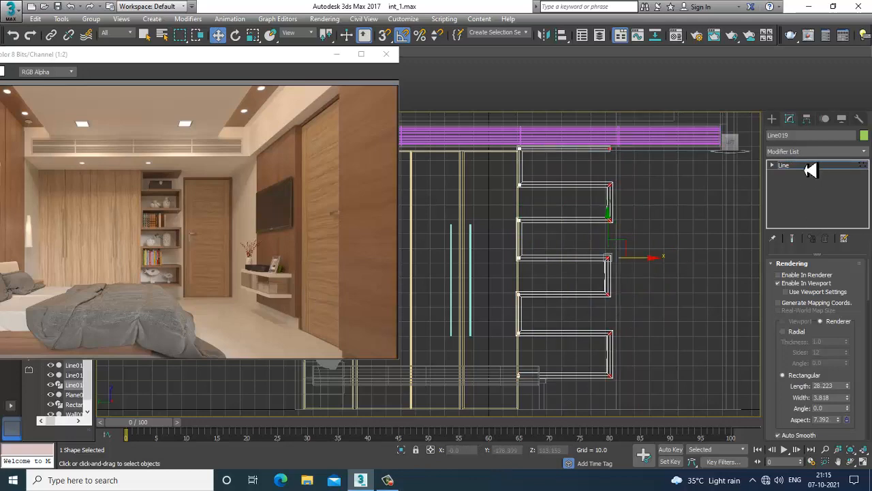
Select every object in the scene and assign them all one grey object colour
scroll(565, 241, down, 6)
key(ctrl+a)
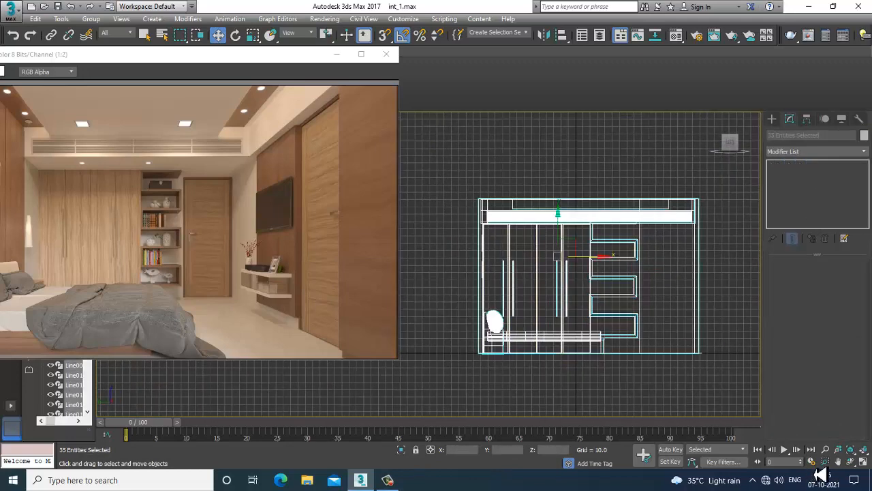
click(863, 136)
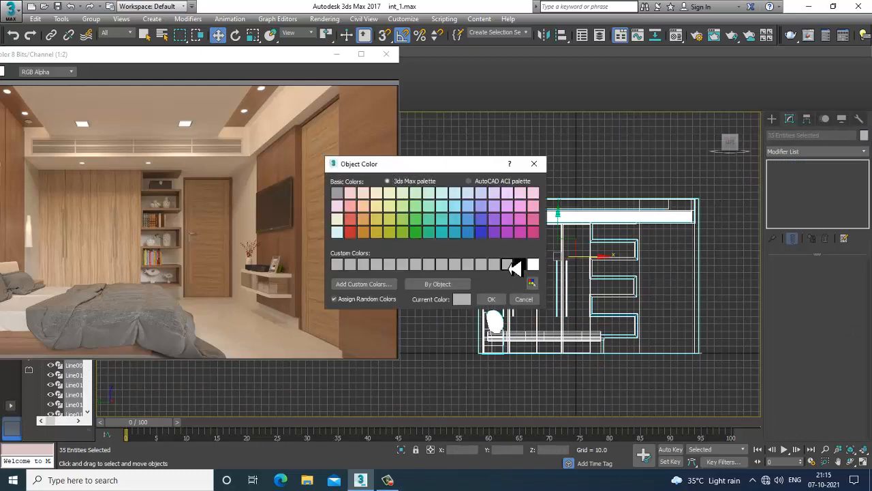
click(497, 303)
click(544, 162)
Compare the shelf unit in the side and perspective views with a close-up of the reference render's bookshelf
click(167, 264)
scroll(165, 238, up, 1)
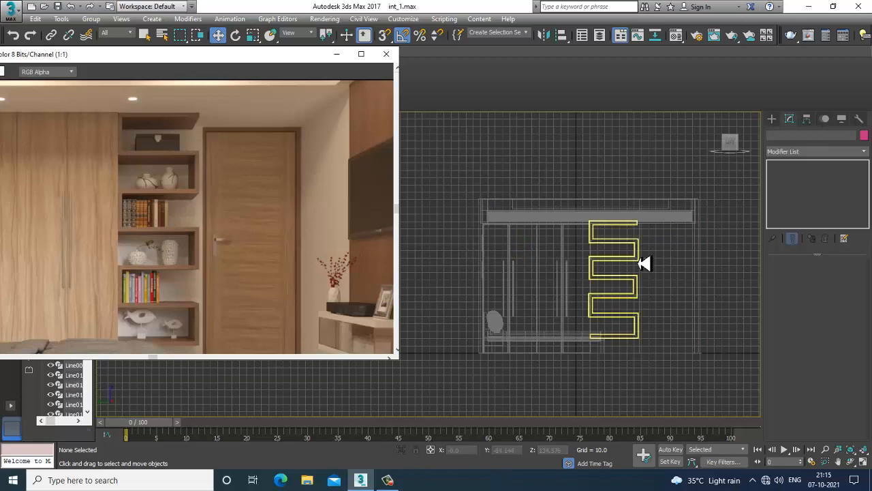
scroll(613, 263, up, 5)
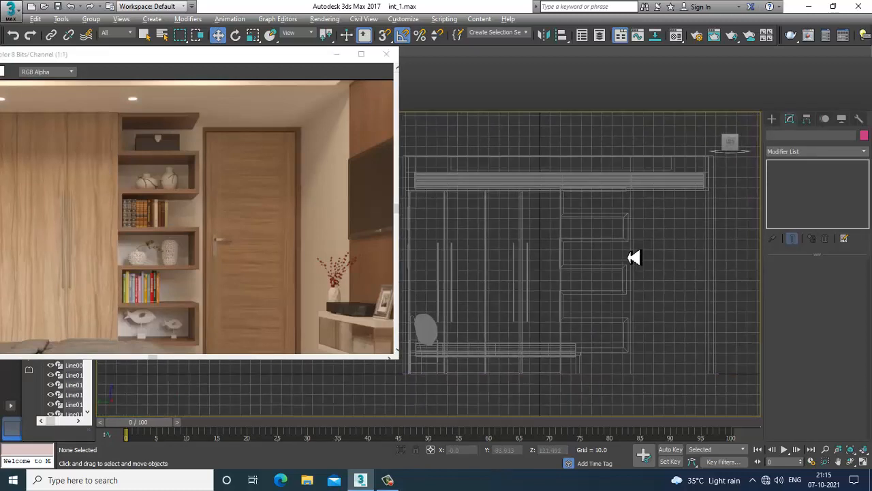
key(alt+w)
scroll(607, 373, up, 2)
key(alt+w)
scroll(604, 268, up, 5)
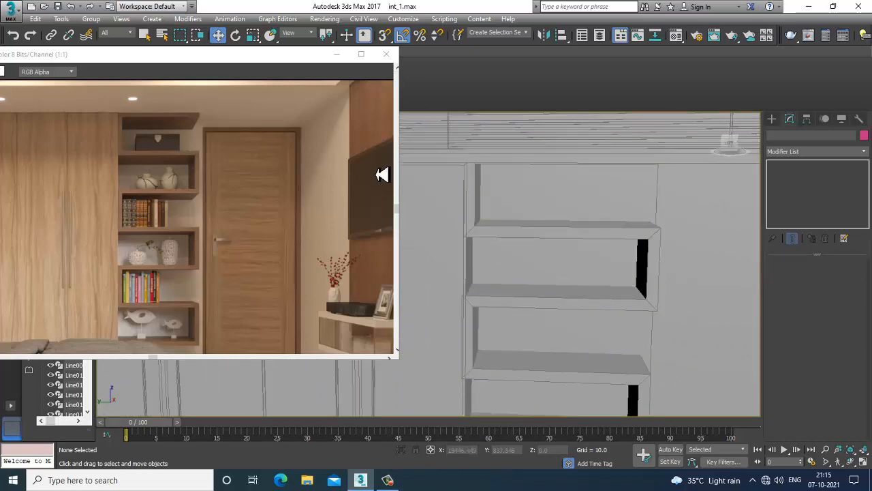
key(alt+w)
middle_drag(647, 343, 600, 327)
middle_drag(653, 213, 642, 206)
middle_drag(409, 404, 378, 399)
key(alt+w)
middle_drag(546, 288, 518, 304)
scroll(518, 304, up, 5)
middle_drag(518, 273, 547, 300)
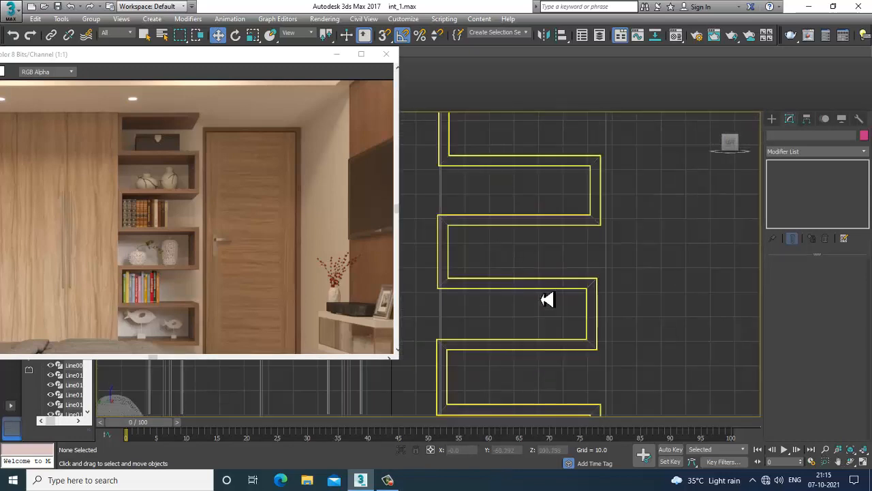
click(772, 120)
click(772, 134)
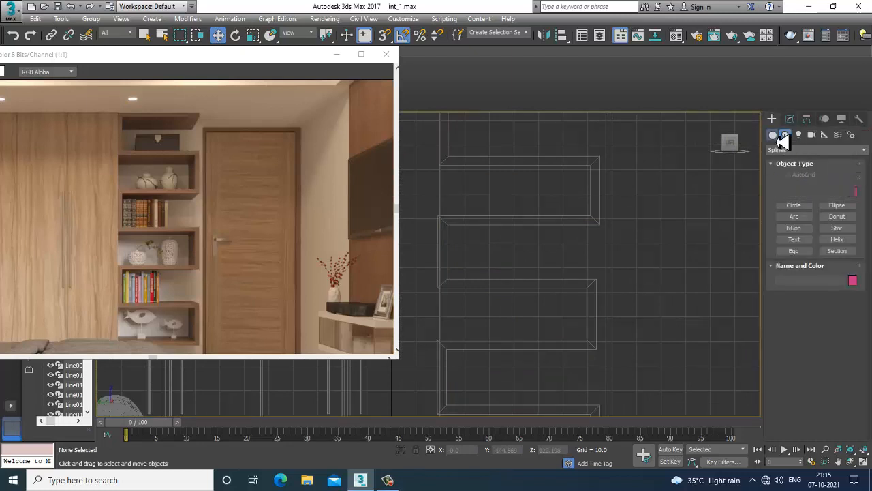
click(792, 184)
key(alt+w)
alt+middle_drag(628, 369, 522, 219)
key(alt+w)
scroll(577, 298, down, 3)
middle_drag(469, 339, 508, 328)
scroll(513, 328, up, 4)
Thin the zigzag shelf's boards by setting its rectangular width to 3.283
key(w)
click(529, 317)
right_click(527, 310)
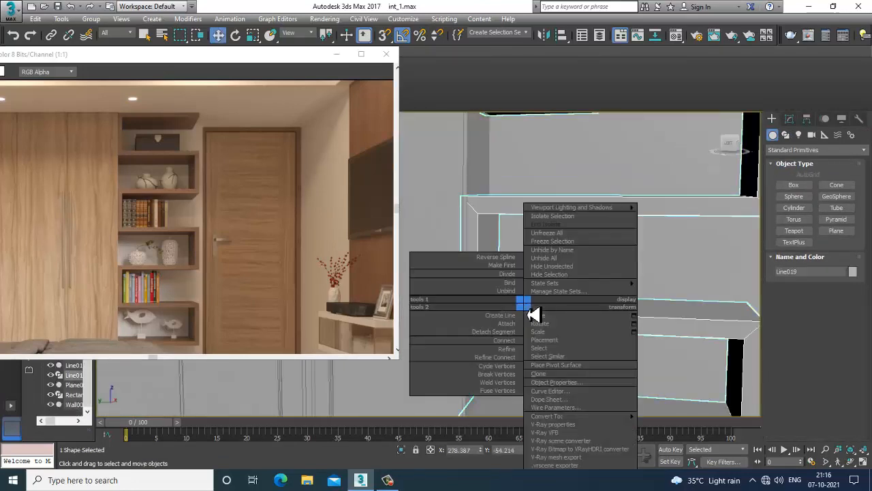
click(699, 282)
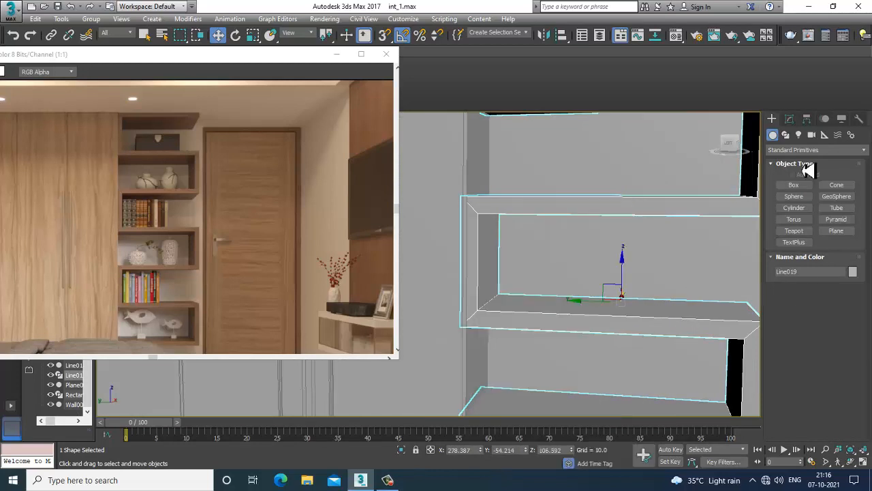
click(790, 120)
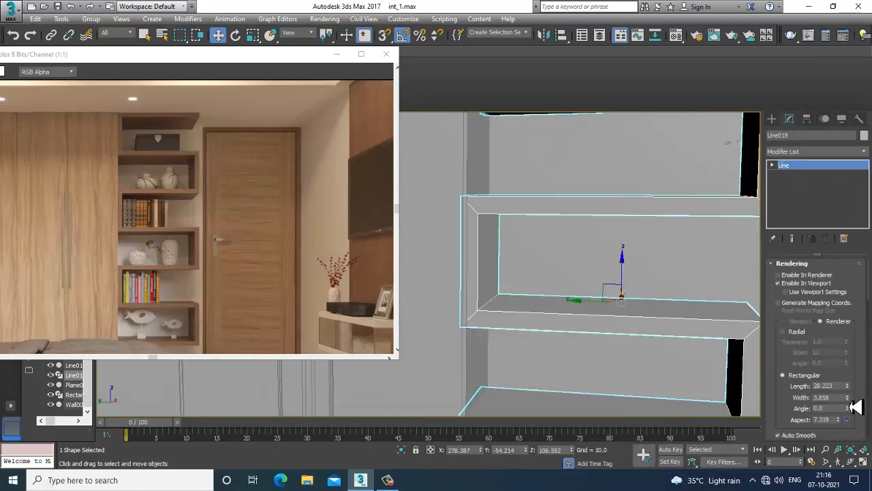
drag(854, 407, 858, 413)
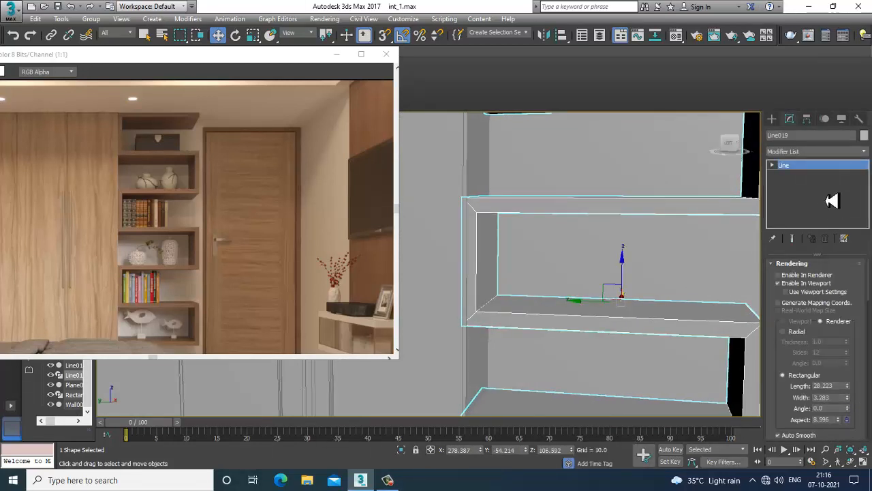
Draw a thin upright box for a book, about 3.6 long and 25 wide, in the top view with AutoGrid on
click(772, 119)
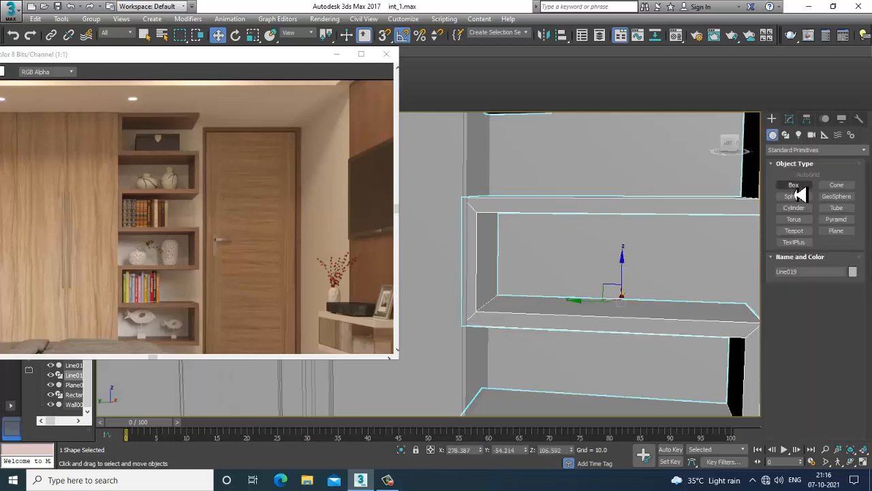
click(794, 184)
middle_drag(572, 319, 539, 327)
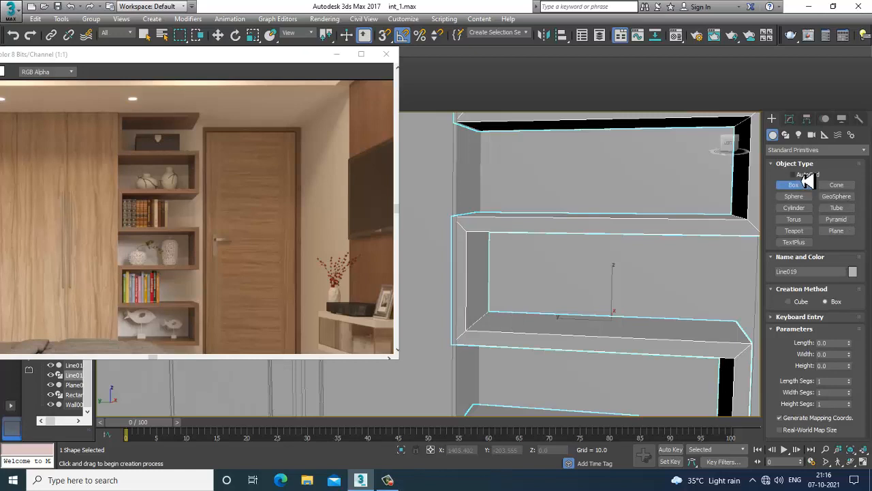
drag(504, 322, 513, 333)
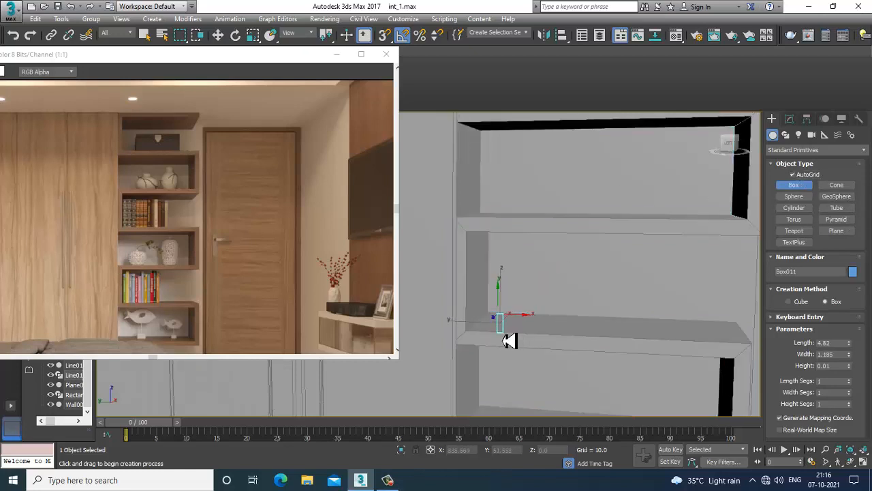
key(ctrl+z)
key(alt+w)
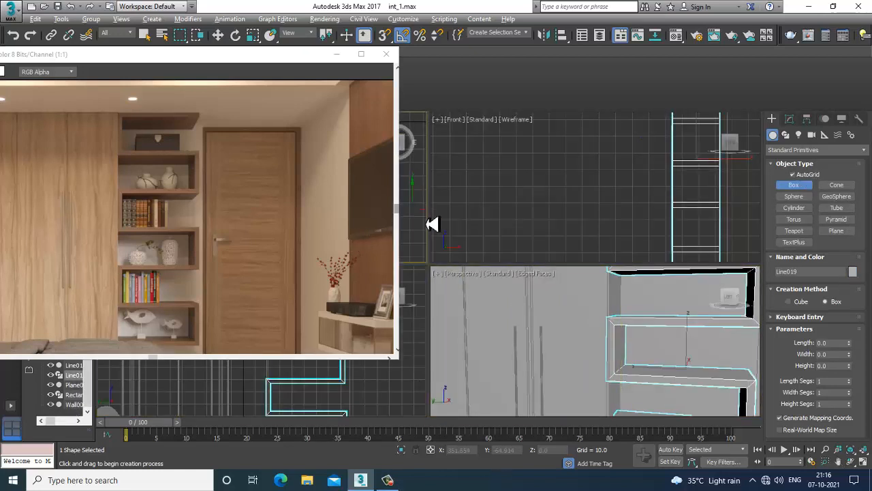
key(alt+w)
drag(544, 225, 612, 240)
click(607, 194)
key(w)
Set the book box's height to 26.773 while viewing it up close in perspective
key(alt+w)
right_click(602, 366)
key(alt+w)
key(z)
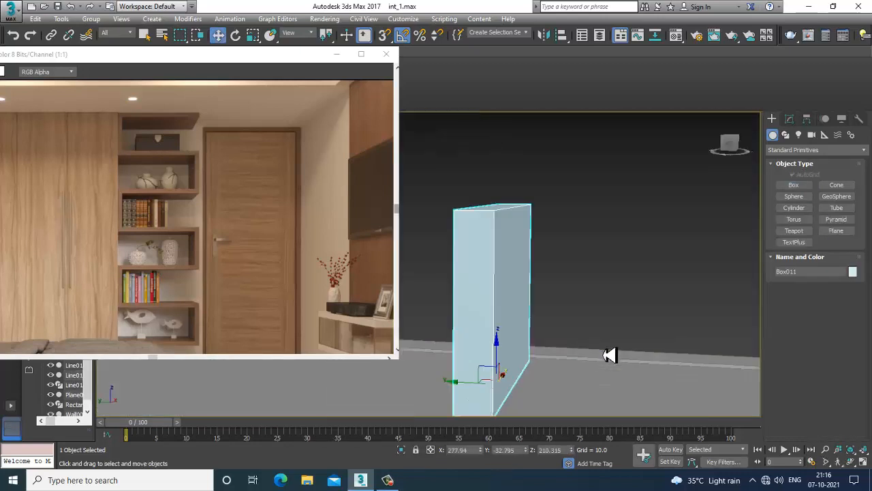
alt+middle_drag(609, 356, 554, 359)
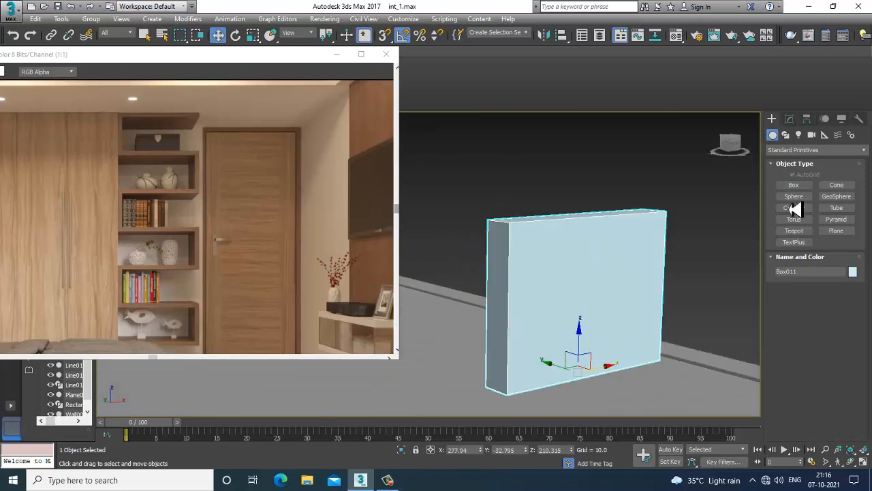
click(790, 118)
drag(849, 301, 856, 283)
alt+middle_drag(598, 292, 603, 249)
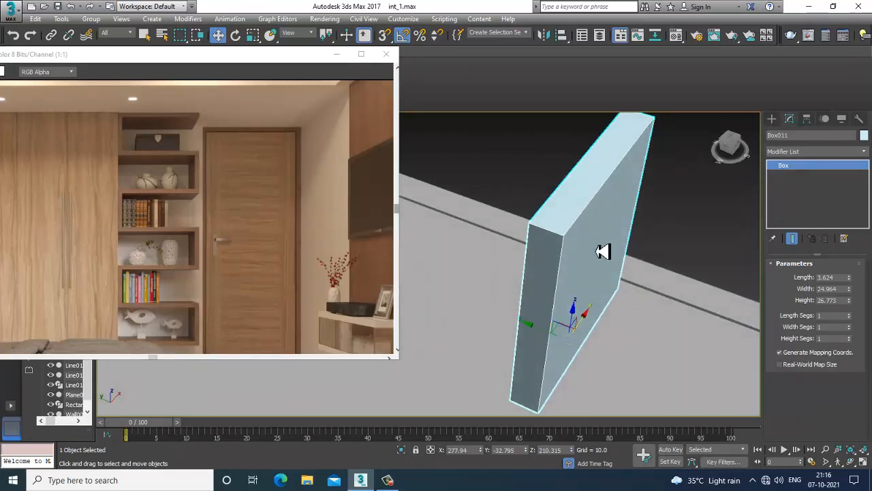
Convert the book box to an editable poly and chamfer its two vertical spine edges by 1.0 with 4 segments
right_click(585, 194)
mouse_move(685, 304)
click(733, 308)
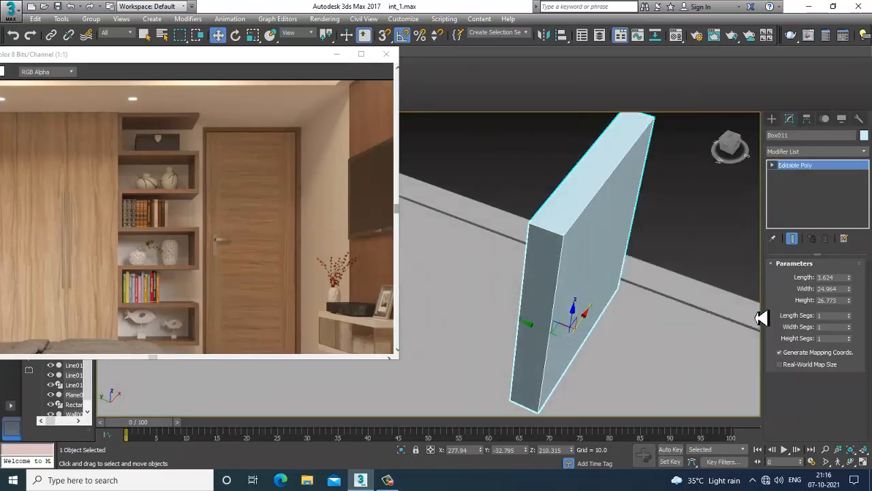
key(2)
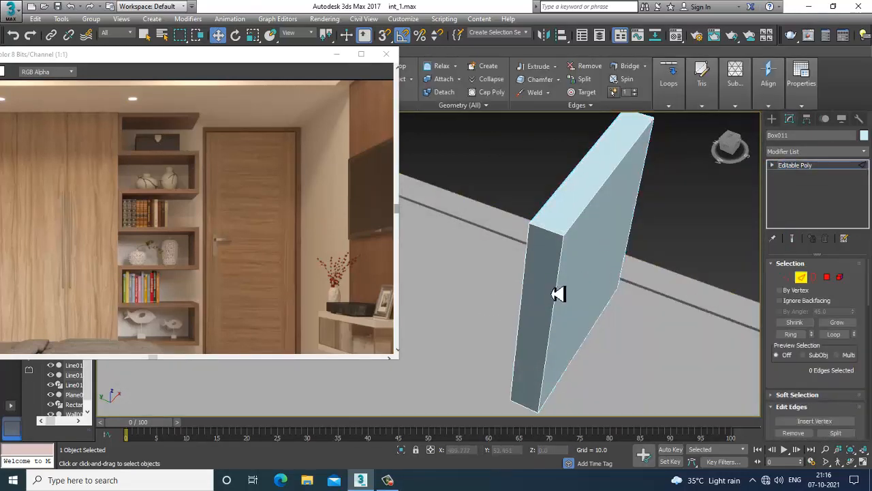
click(552, 298)
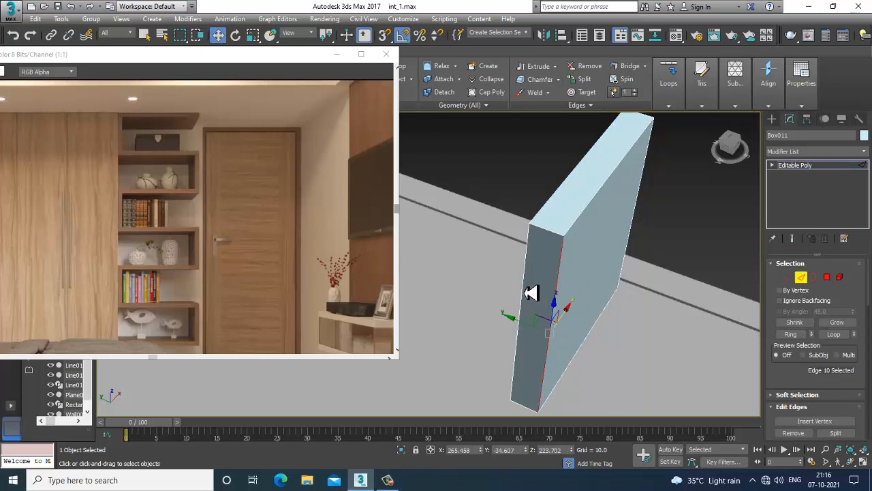
ctrl+click(530, 293)
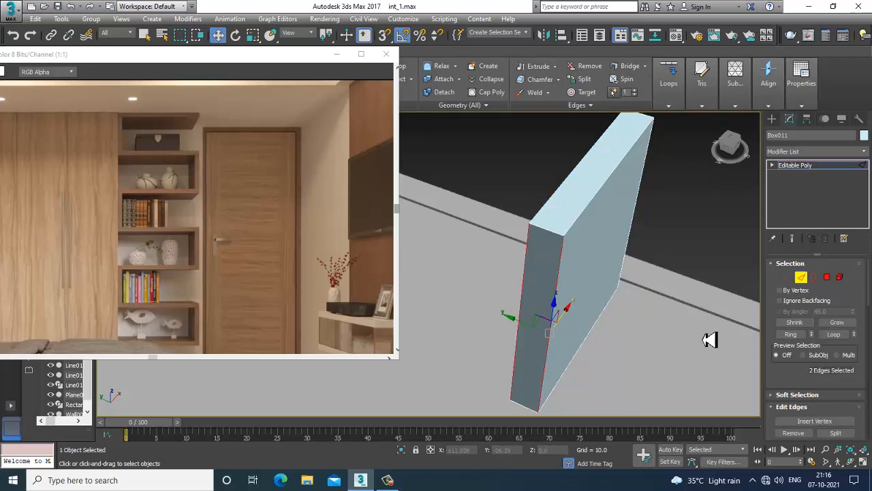
drag(828, 395, 825, 225)
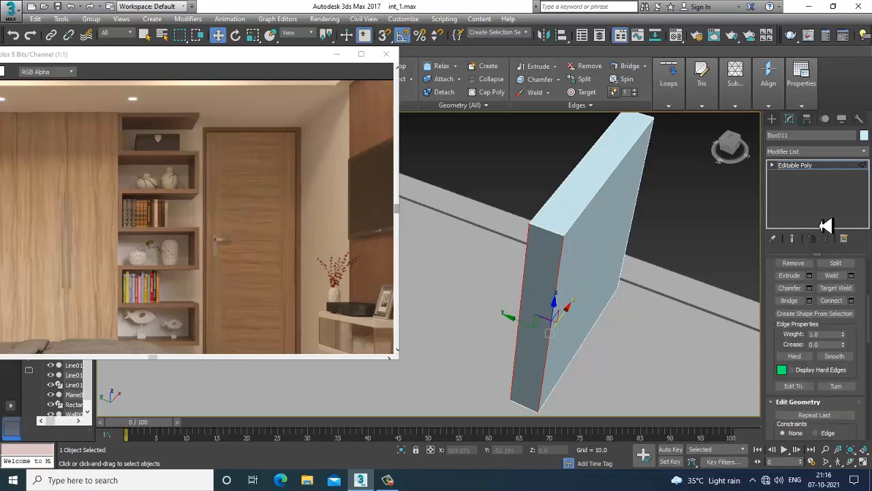
click(810, 287)
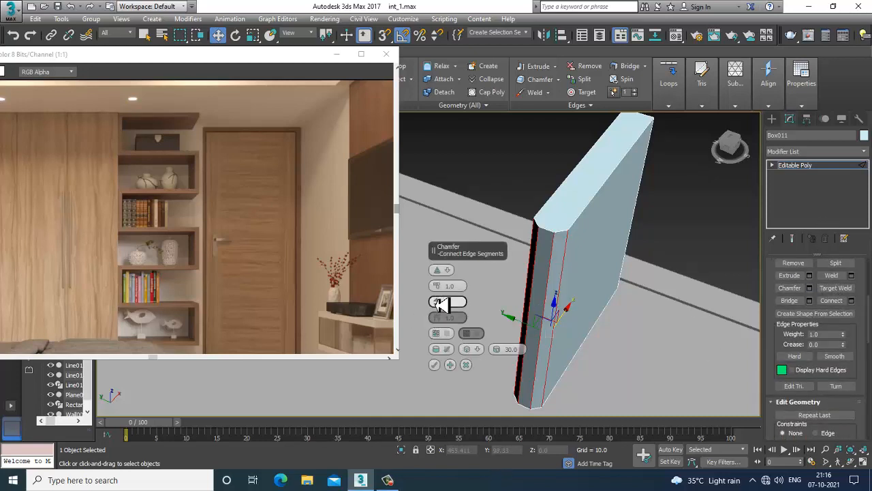
drag(436, 305, 437, 299)
alt+middle_drag(679, 300, 637, 271)
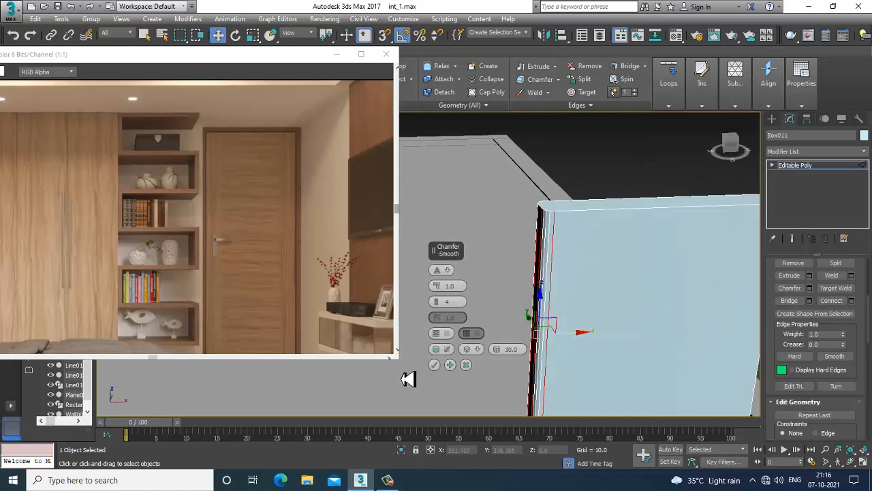
click(435, 365)
Shorten the book slightly by moving the vertices at the end opposite the spine inward
scroll(556, 340, down, 5)
alt+middle_drag(559, 338, 554, 307)
key(1)
drag(546, 217, 563, 349)
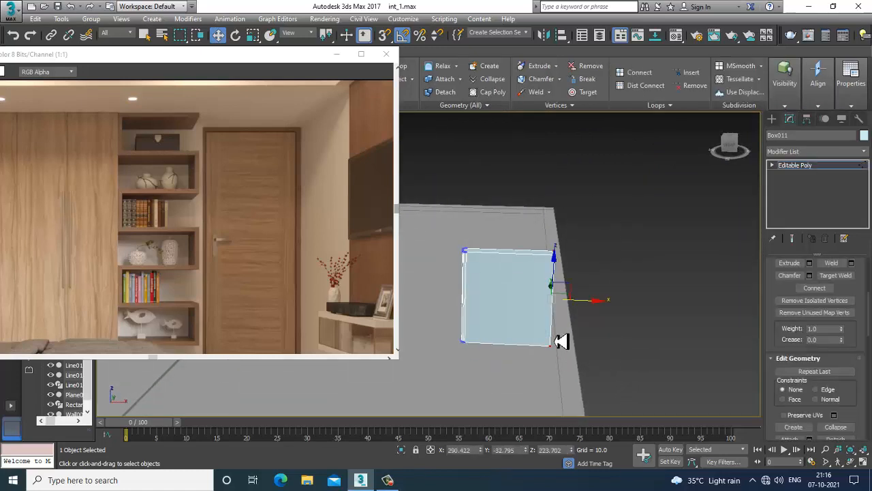
alt+middle_drag(580, 331, 586, 341)
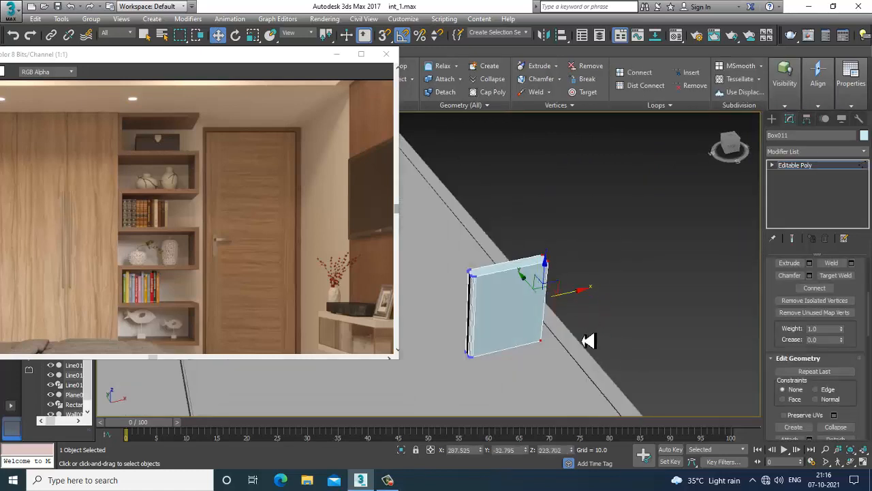
Inset the book's page-side polygons, including the top face, by 0.455 to leave thin cover edges
key(4)
click(518, 274)
mouse_move(593, 292)
alt+middle_down()
mouse_move(536, 319)
mouse_move(510, 356)
mouse_move(550, 352)
mouse_move(534, 331)
mouse_move(584, 306)
mouse_move(534, 349)
mouse_move(542, 347)
mouse_move(550, 321)
mouse_move(529, 342)
mouse_move(576, 296)
mouse_move(502, 356)
mouse_move(563, 325)
mouse_move(547, 270)
mouse_move(558, 322)
alt+middle_up()
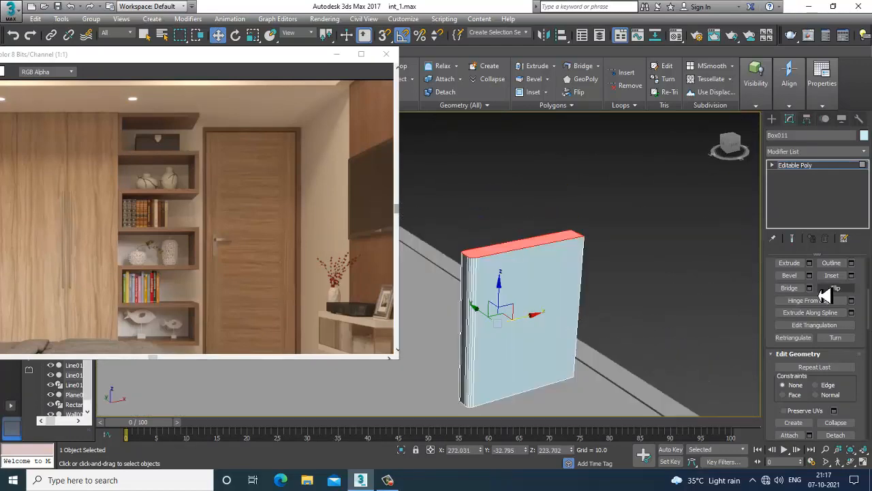
click(852, 276)
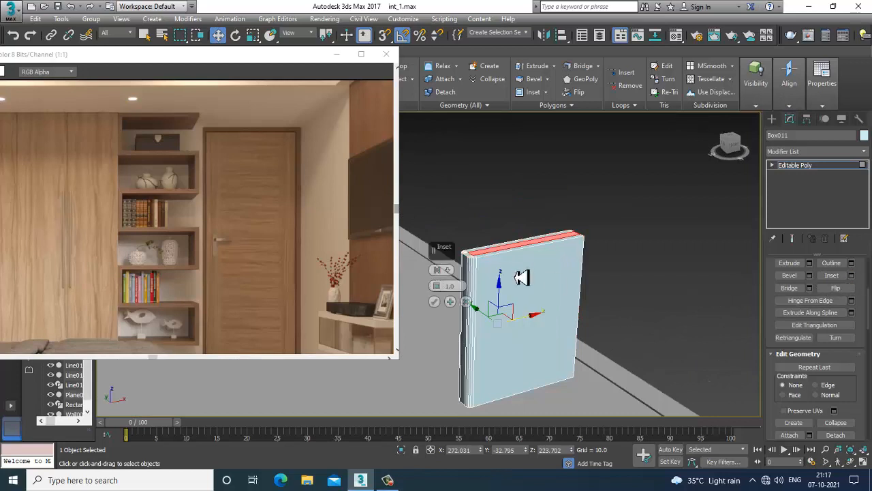
mouse_move(522, 279)
alt+middle_down()
mouse_move(522, 292)
mouse_move(536, 288)
alt+middle_up()
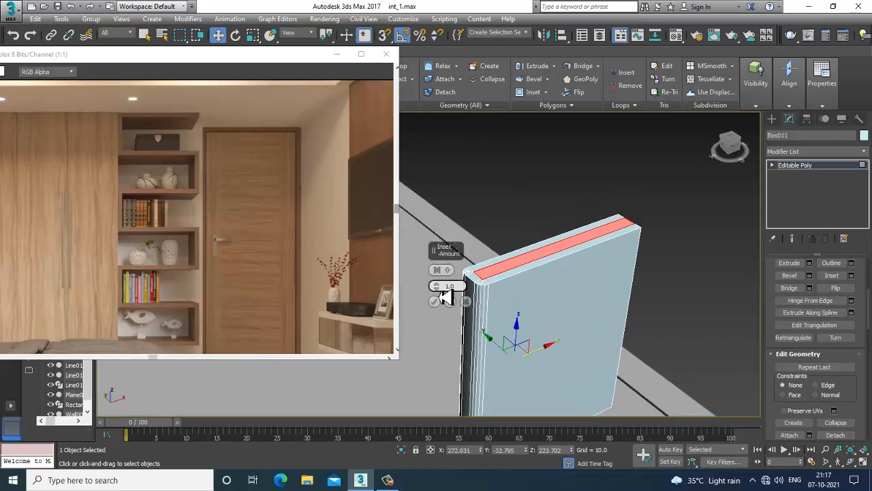
drag(442, 294, 450, 300)
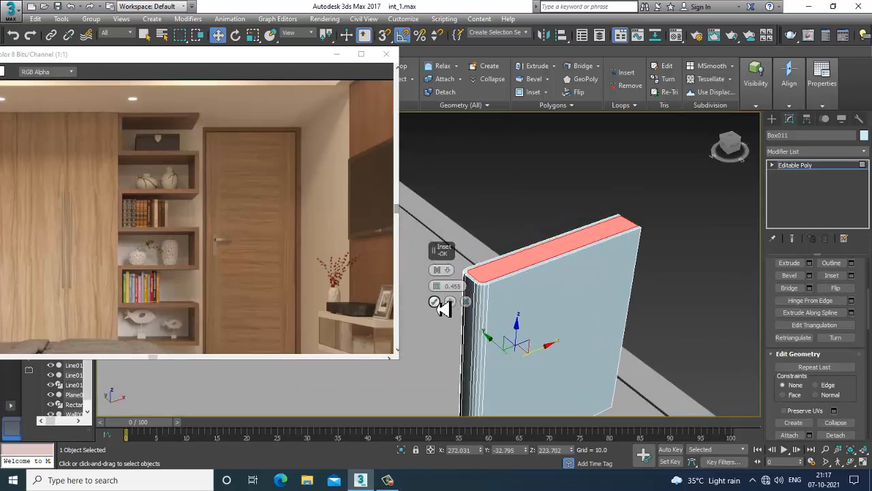
click(435, 301)
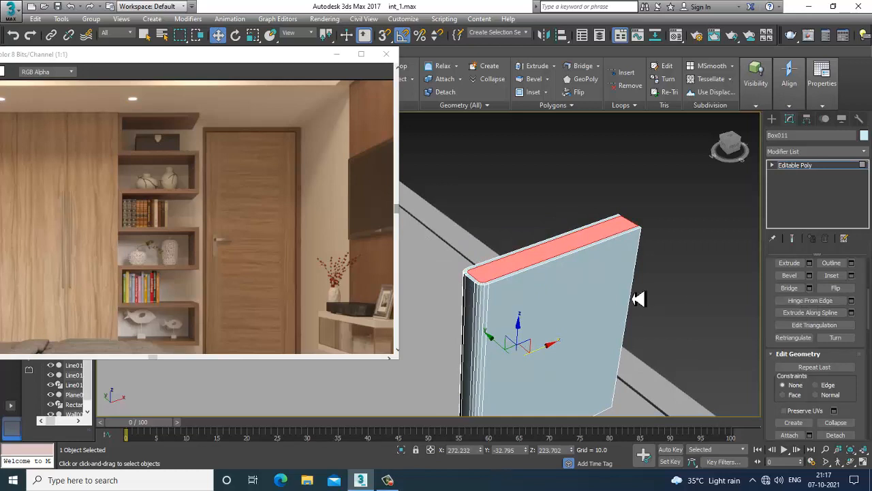
Bevel the inset page-side polygons inward so the pages sit recessed between the covers, and finish polygon editing
click(810, 275)
click(448, 271)
click(456, 283)
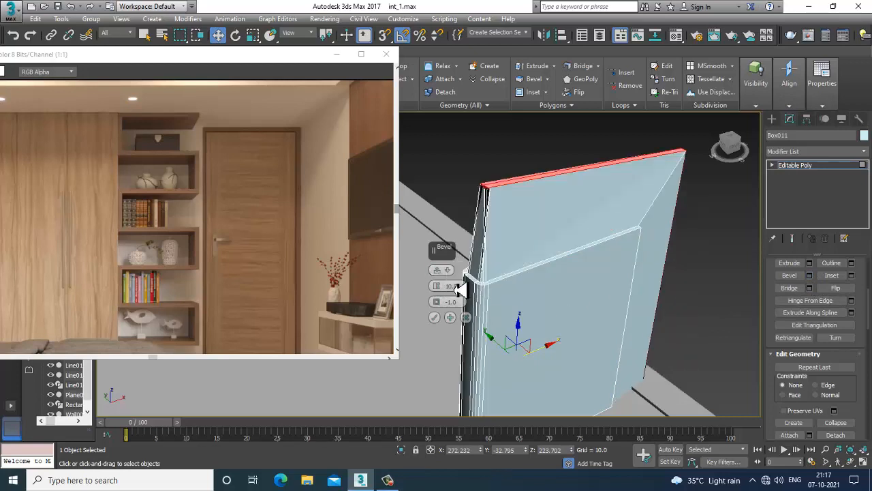
drag(441, 301, 453, 337)
click(434, 317)
click(647, 201)
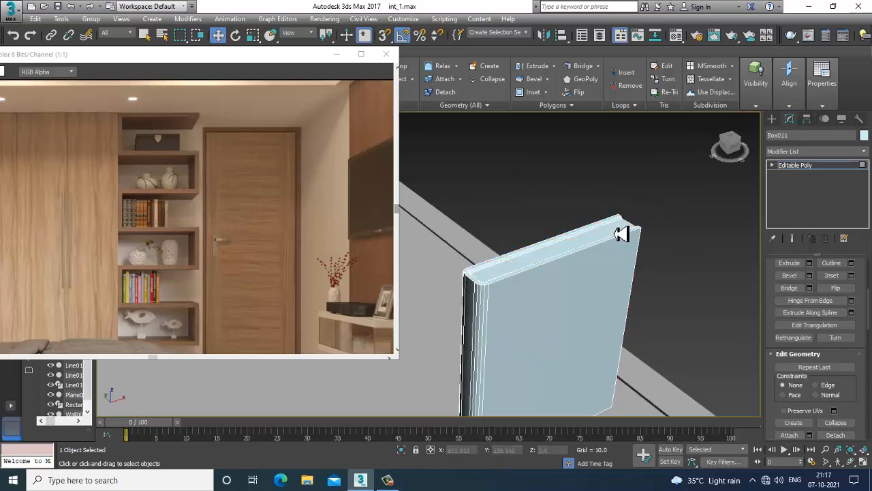
scroll(623, 230, down, 3)
alt+middle_drag(619, 233, 612, 193)
scroll(611, 207, down, 4)
click(790, 168)
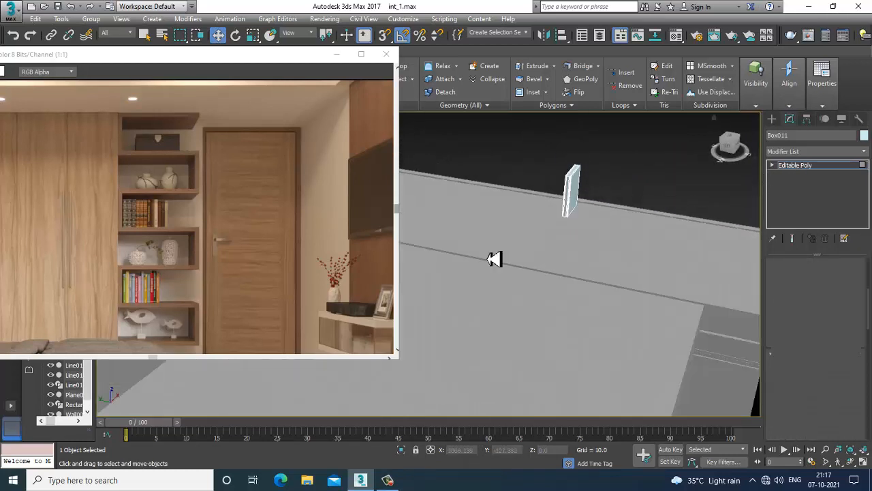
Move the book down from above the ceiling into the bookshelf's third compartment from the top
alt+middle_drag(504, 268, 623, 205)
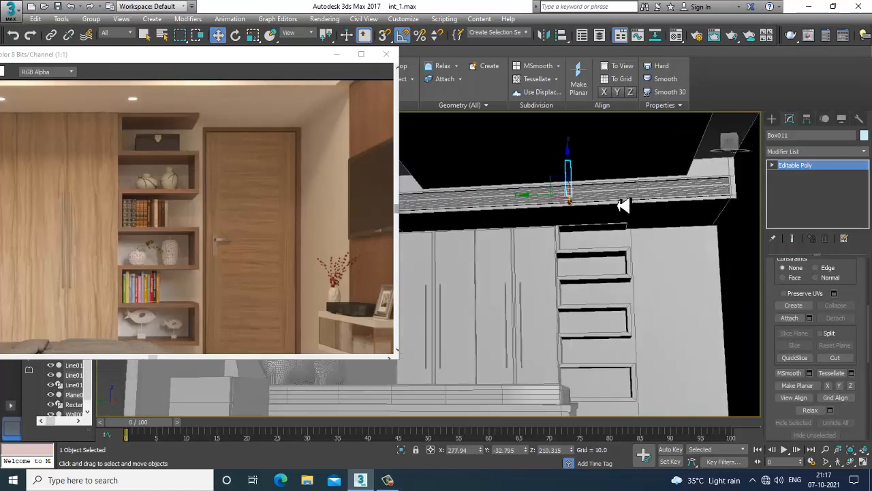
drag(581, 169, 596, 277)
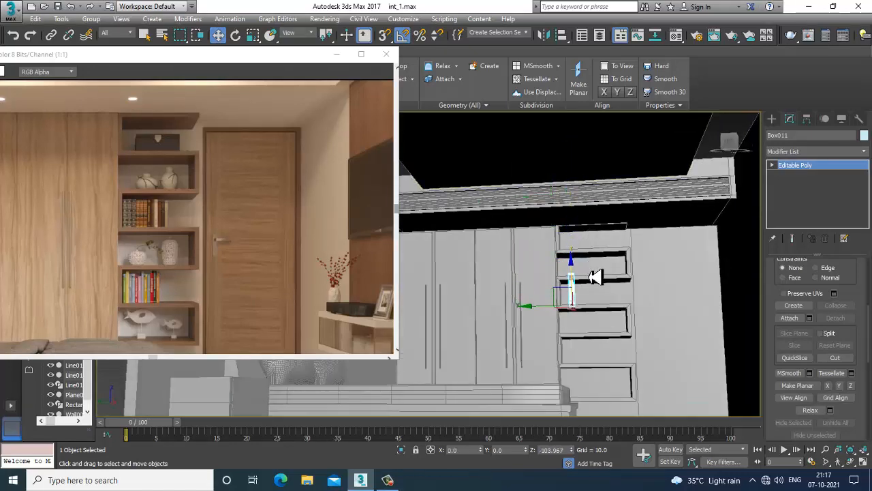
scroll(596, 276, up, 5)
scroll(578, 325, down, 5)
scroll(572, 324, up, 2)
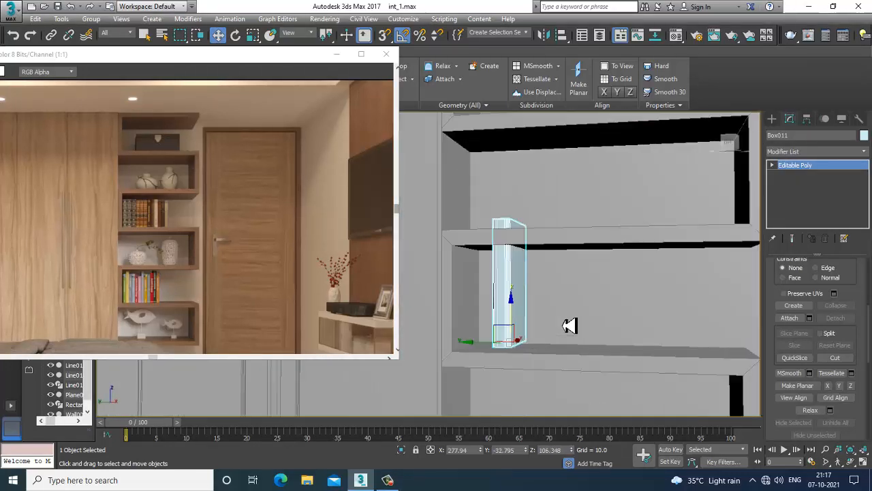
Lower the book's top vertices to fit under the shelf above, and shift the vertices at one end to adjust its depth
key(1)
drag(455, 212, 527, 250)
alt+middle_drag(602, 306, 557, 311)
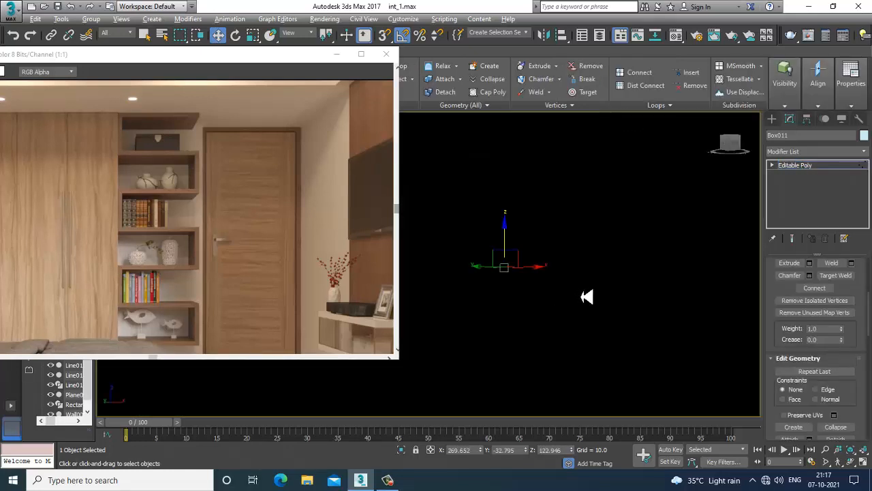
scroll(579, 295, up, 3)
drag(535, 220, 658, 435)
drag(591, 308, 561, 311)
alt+middle_drag(561, 311, 614, 302)
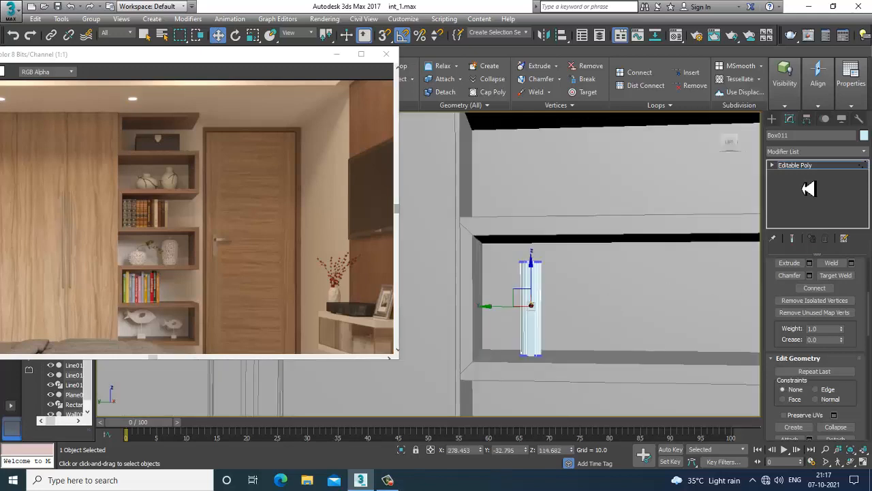
In the side elevation, make the book thinner by moving the vertices of one cover side inward
key(alt+w)
middle_drag(407, 385, 392, 357)
key(alt+w)
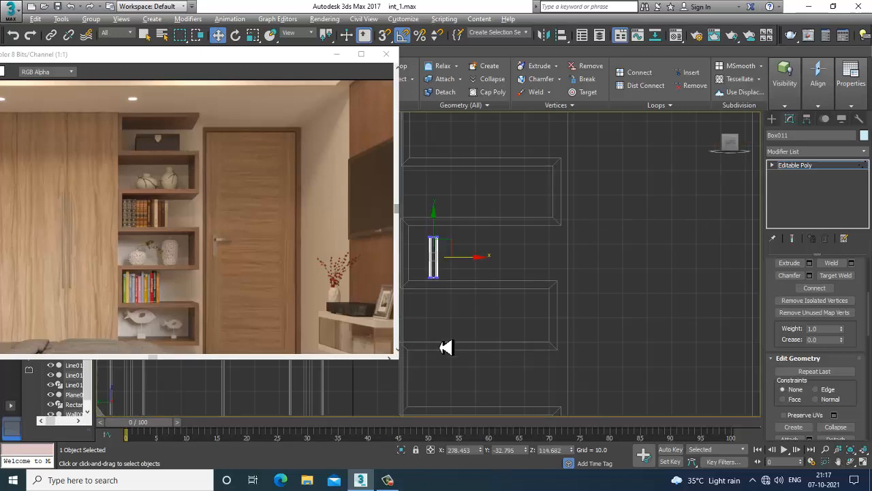
scroll(439, 273, up, 6)
scroll(498, 259, up, 3)
scroll(496, 259, down, 5)
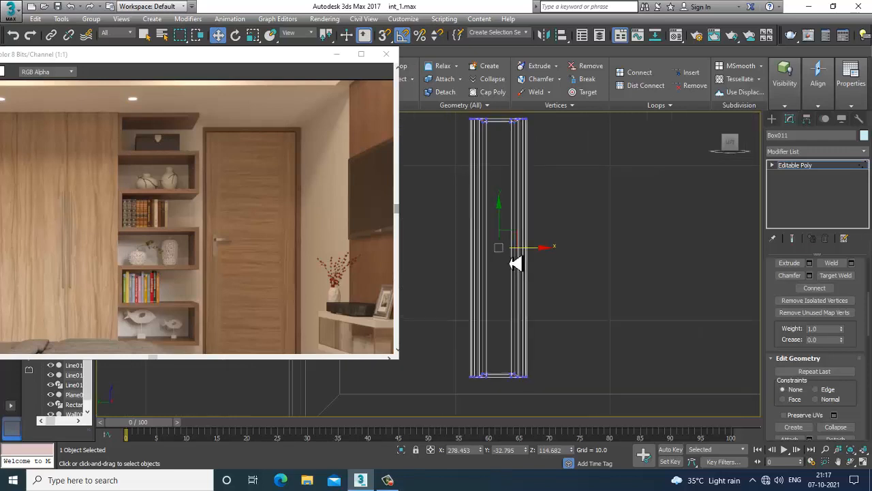
scroll(521, 169, down, 2)
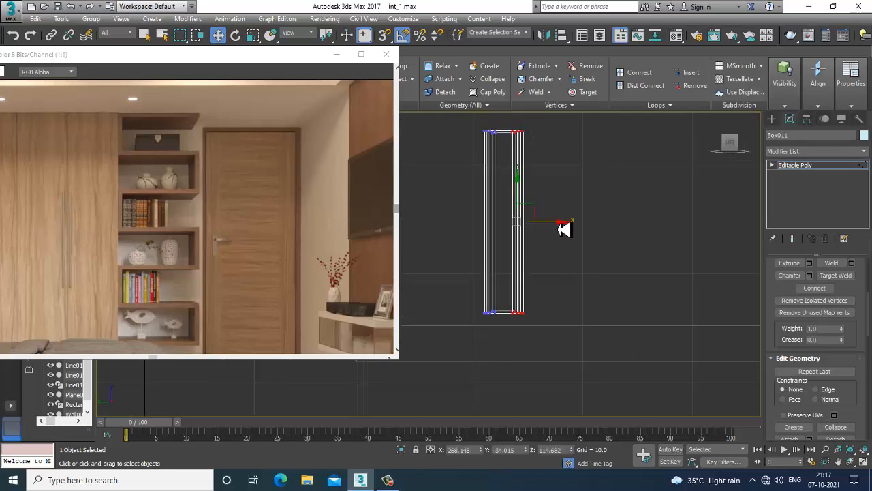
drag(564, 230, 557, 229)
click(818, 166)
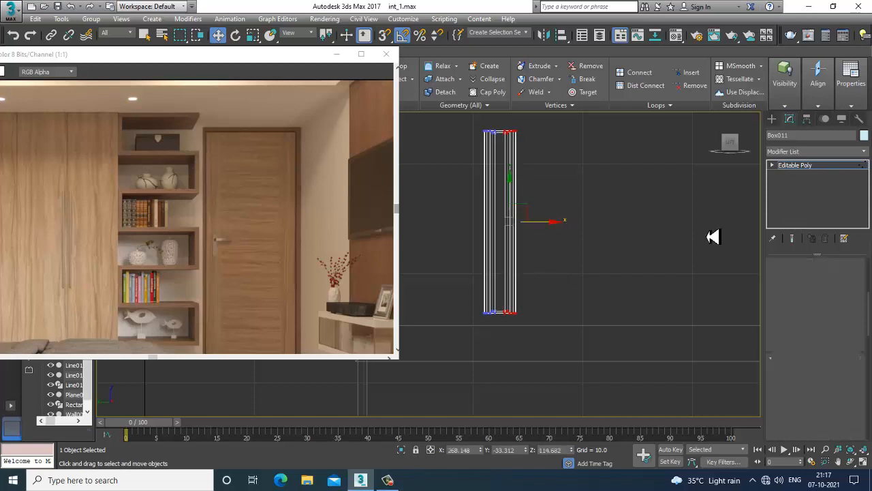
Seat the book on the shelf against the wardrobe-side end of the compartment and place one copy directly beside it
scroll(654, 265, down, 2)
drag(563, 285, 571, 293)
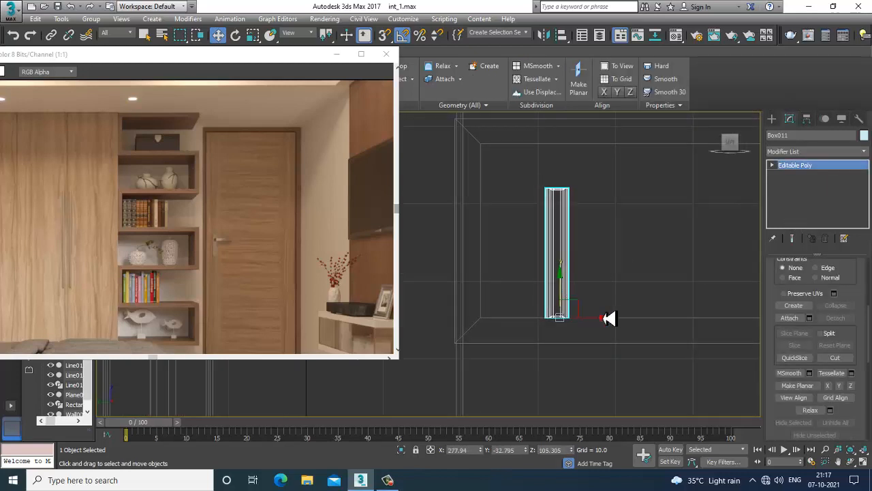
mouse_move(607, 318)
mouse_down()
mouse_move(539, 326)
mouse_move(563, 323)
mouse_up()
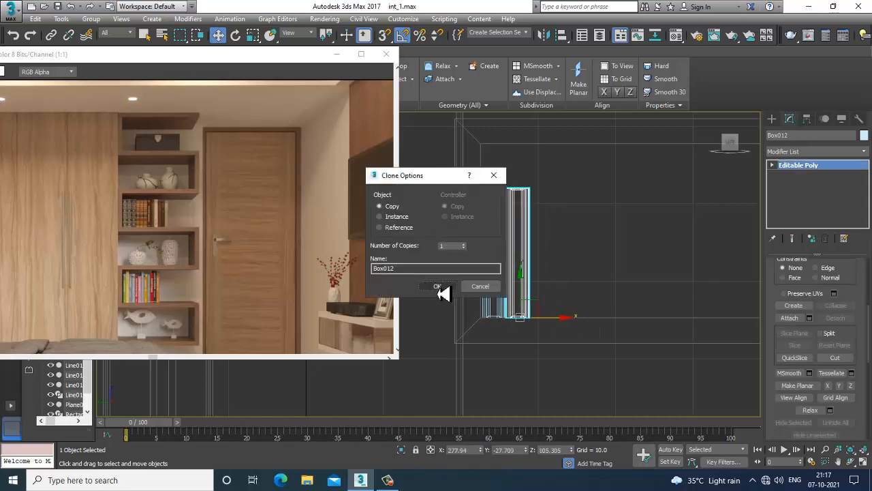
click(438, 286)
Raise the top vertices of the second book to make it taller than the first
key(1)
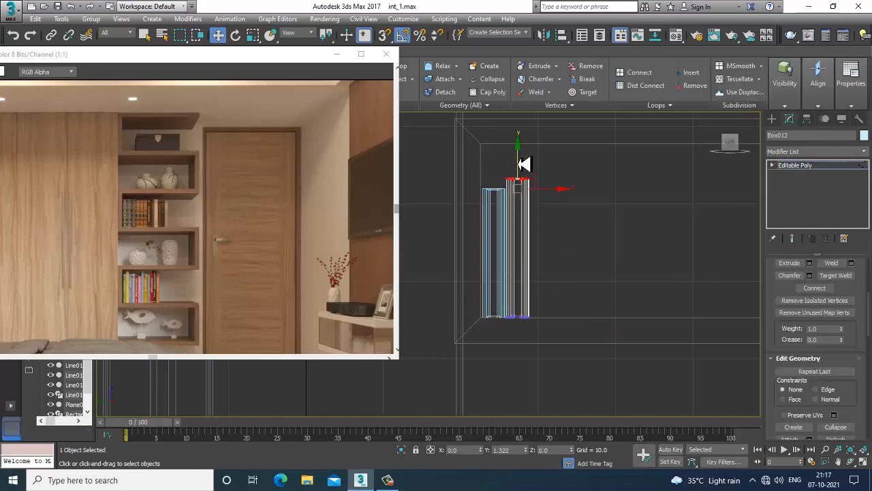
drag(518, 164, 519, 161)
click(797, 165)
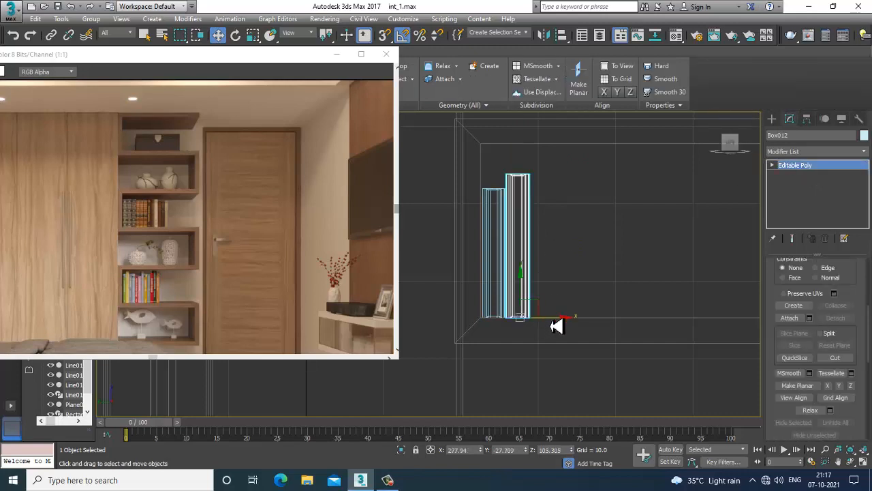
Copy the second book alongside it and lower the copy's top vertices to make a clearly shorter third book
shift+drag(567, 326, 579, 327)
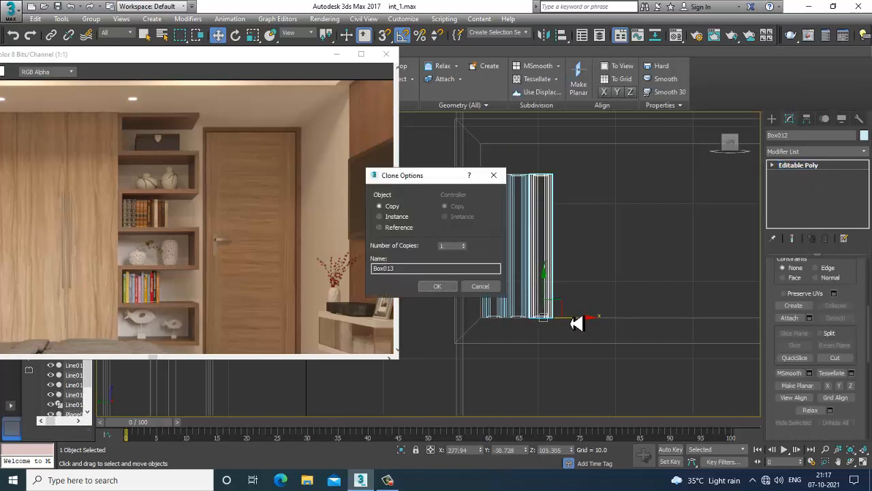
click(437, 287)
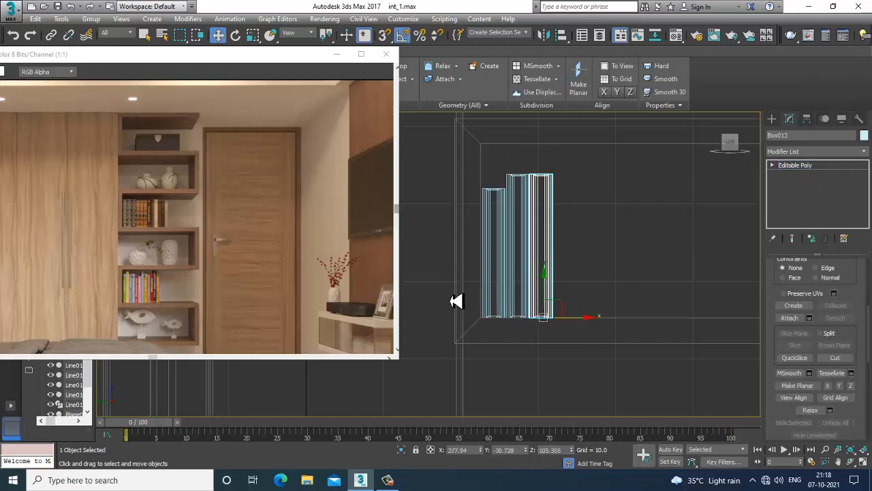
key(1)
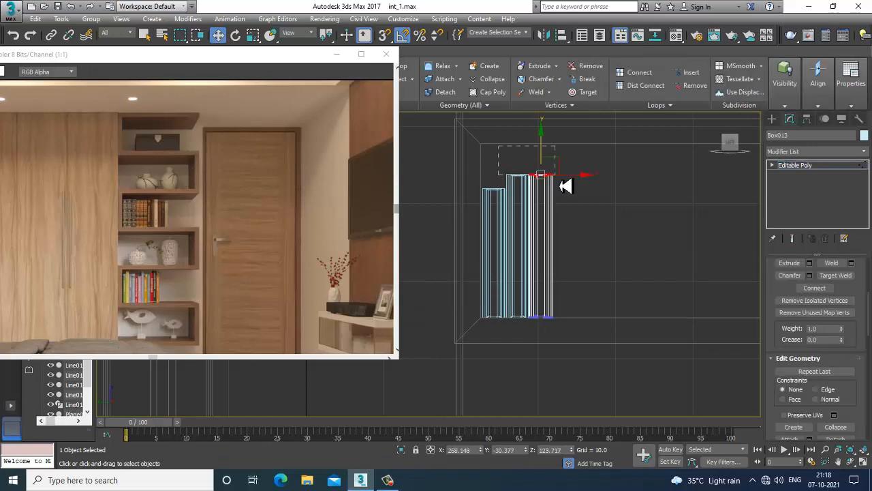
drag(544, 160, 555, 193)
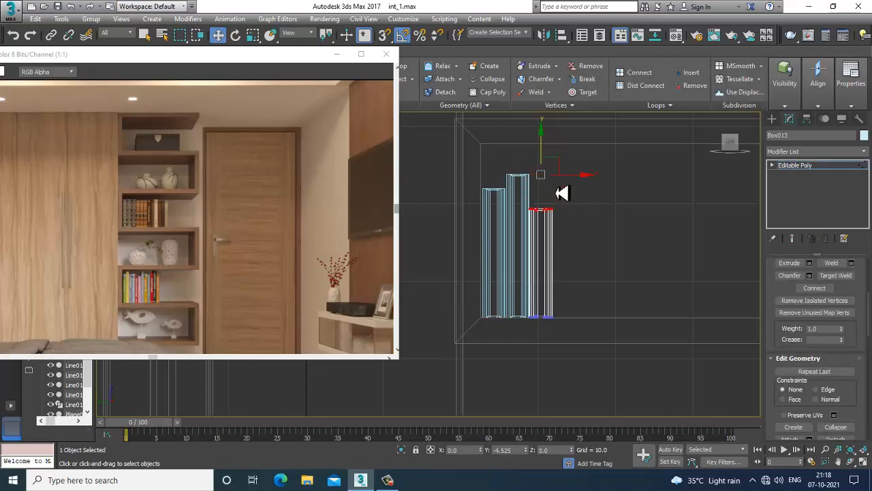
click(794, 171)
Copy the short third book alongside it and raise the copy's top vertices to make a taller fourth book
mouse_move(579, 318)
mouse_down()
mouse_move(607, 318)
mouse_move(589, 304)
mouse_up()
click(437, 286)
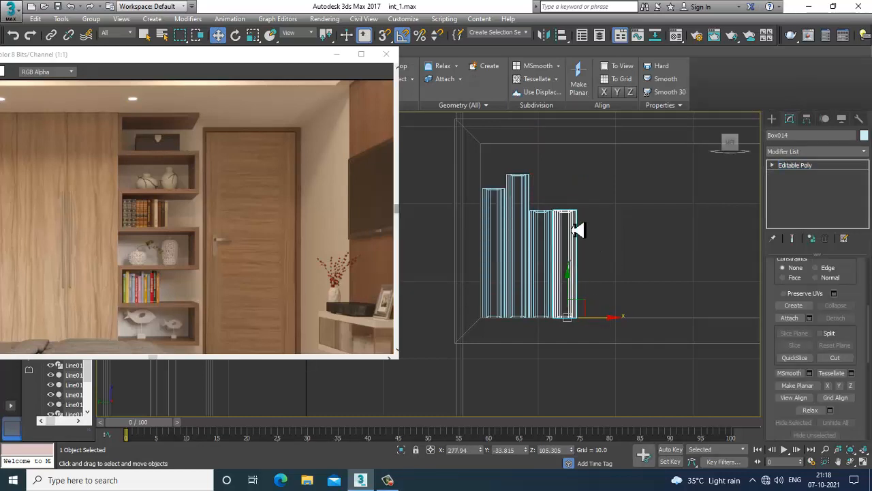
key(1)
click(566, 209)
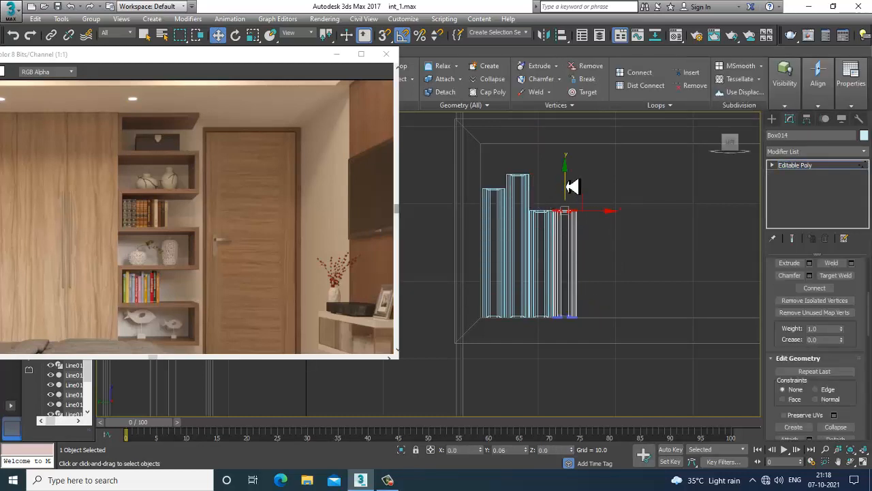
drag(570, 172, 569, 159)
key(1)
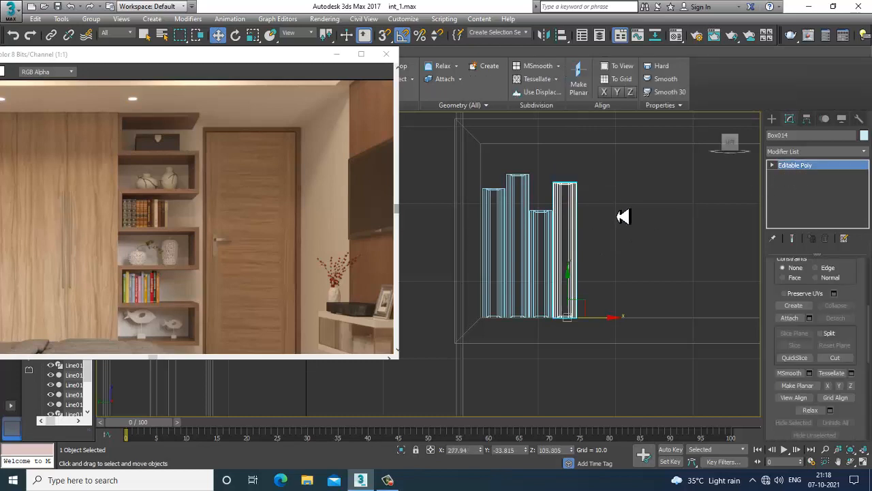
Select all four books and place one copy of the set directly next to the originals
drag(503, 262, 502, 262)
middle_drag(571, 275, 532, 273)
shift+drag(535, 258, 629, 259)
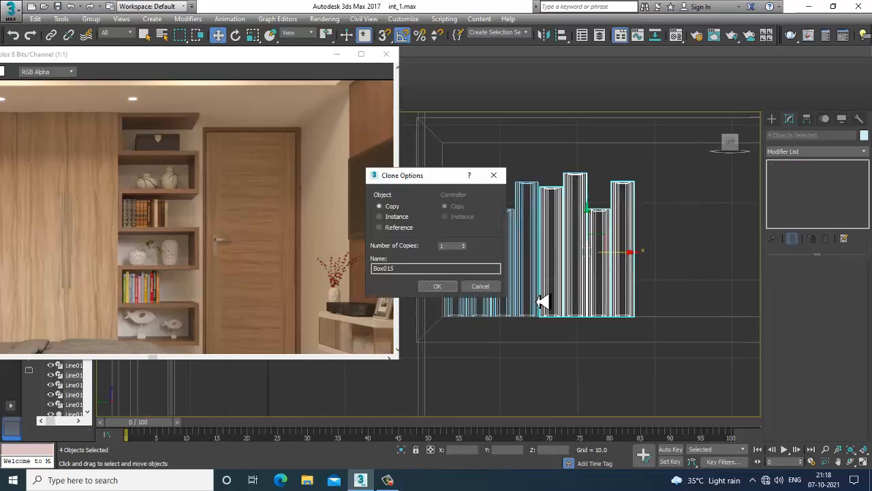
click(438, 286)
Raise the top vertices of the sixth book in the row to vary its height
scroll(523, 289, down, 3)
middle_drag(522, 289, 500, 292)
scroll(543, 298, up, 2)
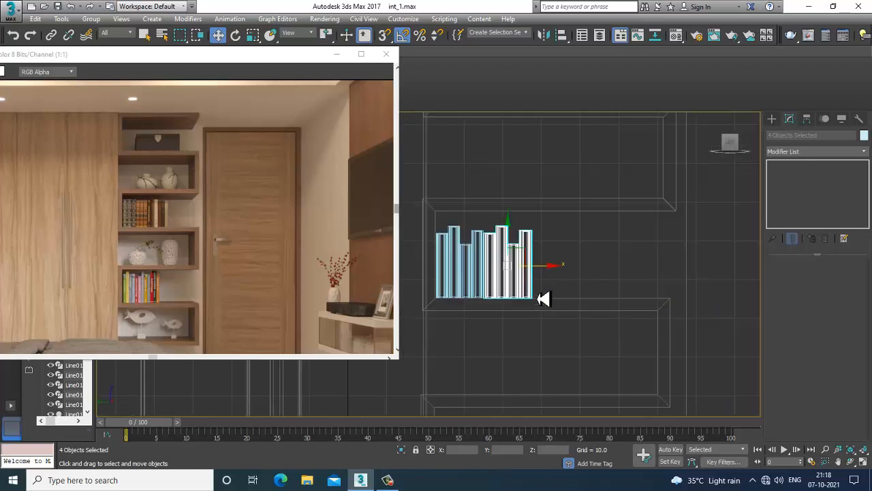
scroll(559, 273, up, 4)
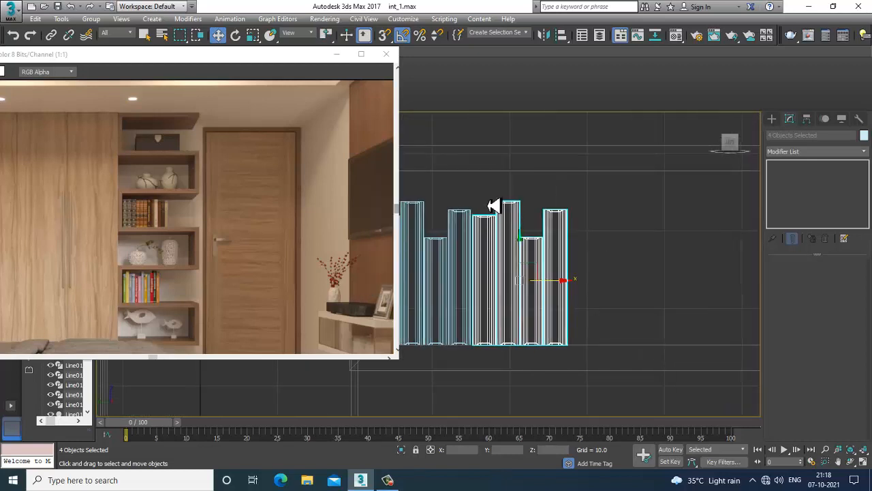
click(516, 209)
key(1)
drag(513, 210, 490, 194)
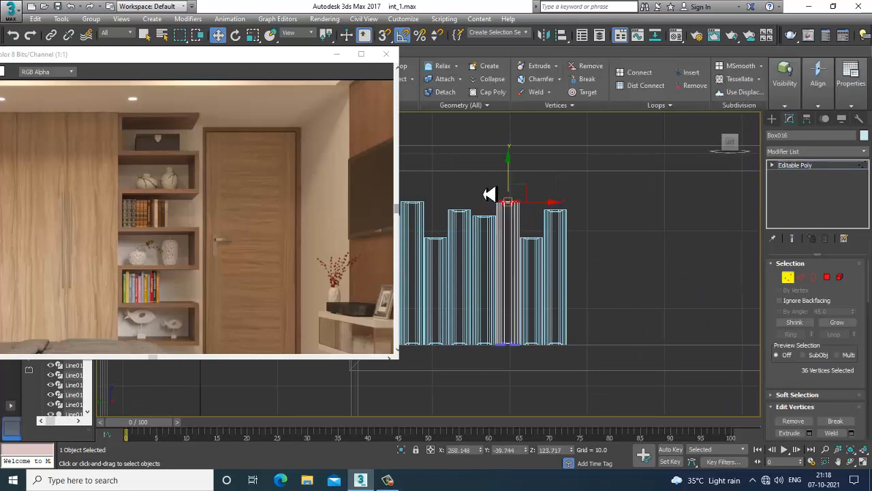
key(alt+w)
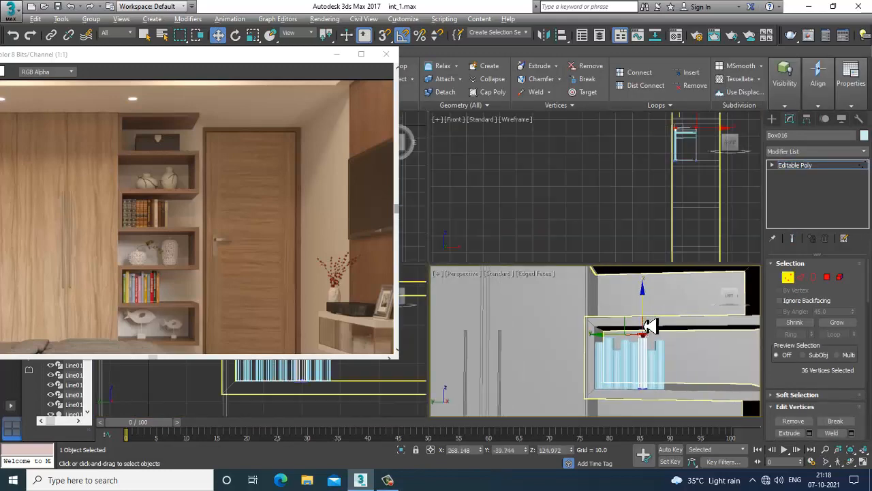
In the perspective view, select all eight books and adjust their position slightly within the compartment
right_click(650, 325)
key(alt+w)
alt+middle_drag(656, 320, 682, 304)
ctrl+click(579, 285)
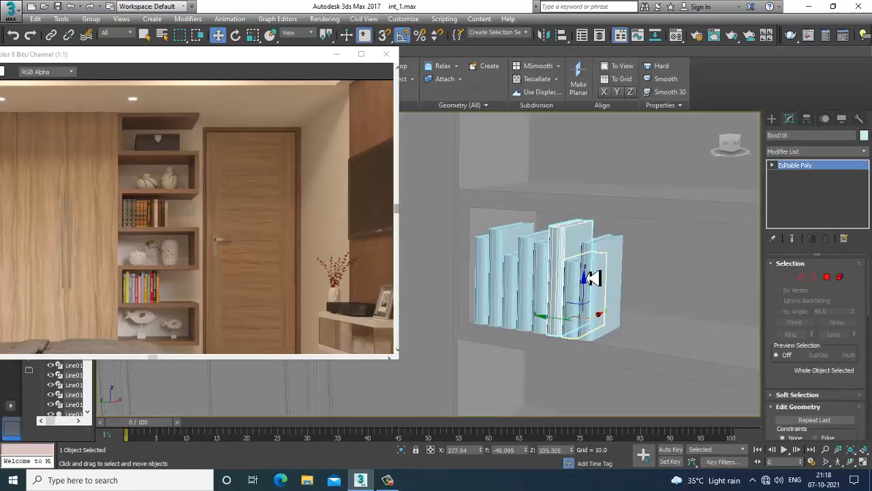
ctrl+click(548, 269)
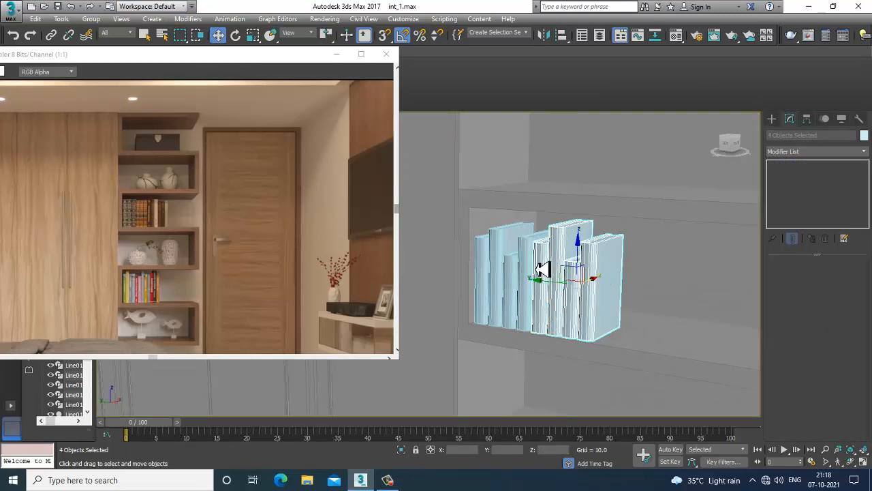
ctrl+click(492, 268)
ctrl+click(486, 268)
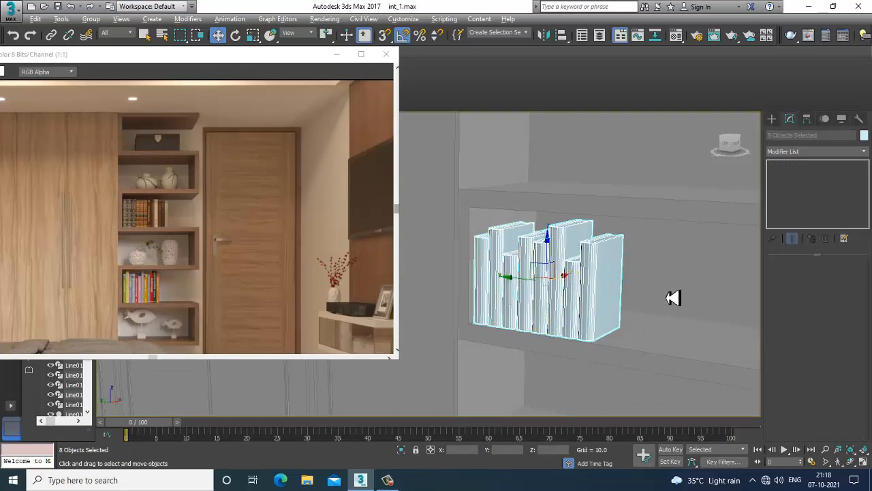
alt+middle_drag(667, 298, 634, 301)
alt+middle_drag(576, 286, 596, 286)
key(l)
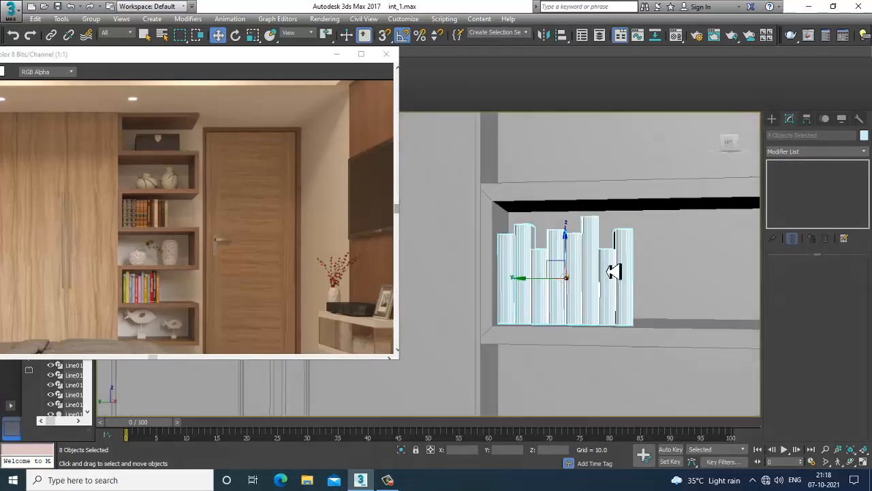
drag(538, 287, 537, 287)
alt+middle_drag(549, 288, 627, 268)
Minimize the reference image, examine the whole end wall with its wardrobe, bookshelf and books, and clear the selection
scroll(631, 264, down, 8)
scroll(638, 238, down, 3)
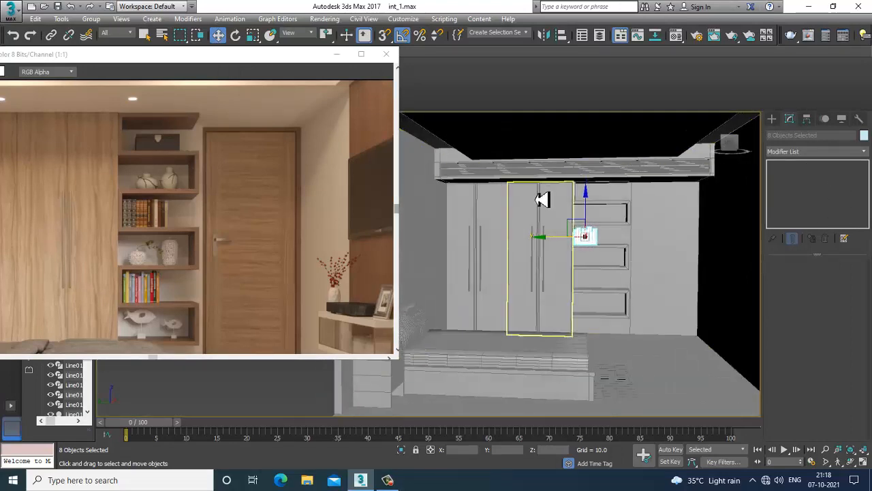
click(547, 149)
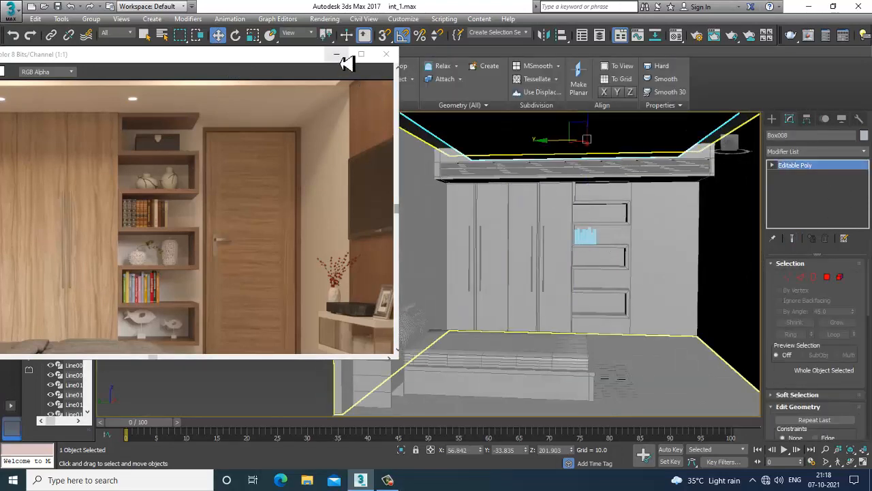
click(337, 55)
alt+middle_drag(609, 249, 542, 273)
scroll(545, 285, up, 4)
scroll(548, 255, down, 4)
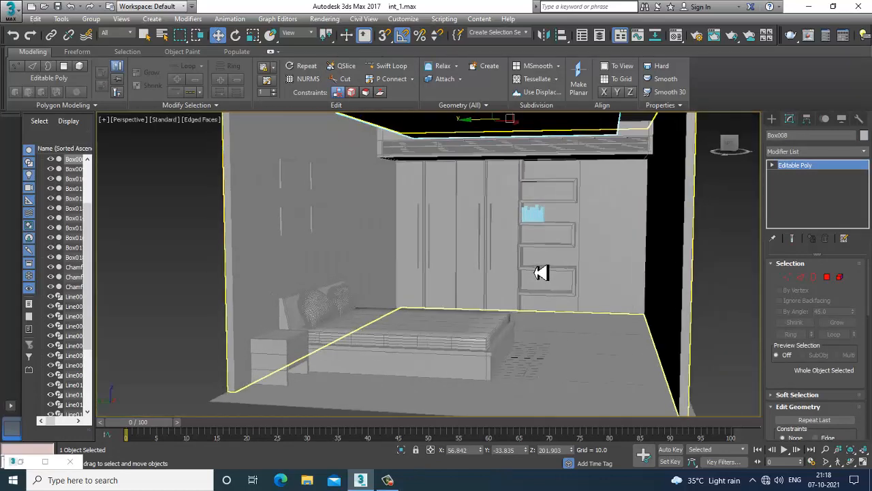
scroll(546, 283, up, 5)
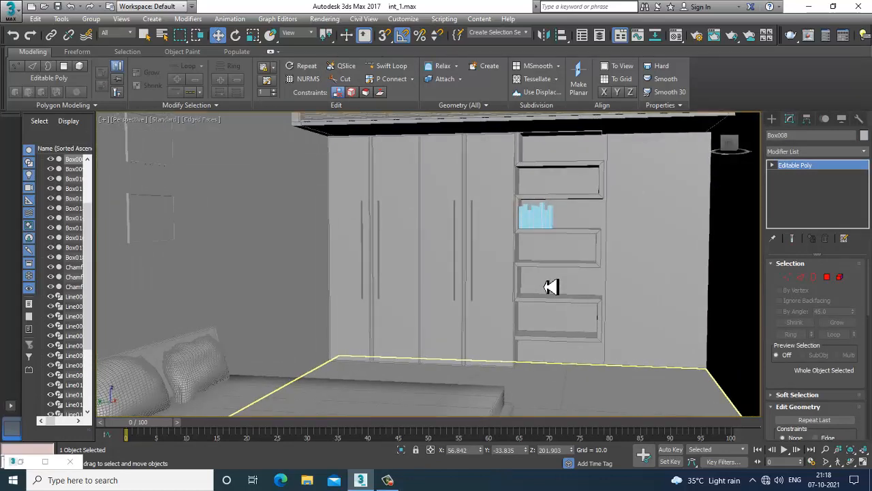
scroll(554, 287, down, 4)
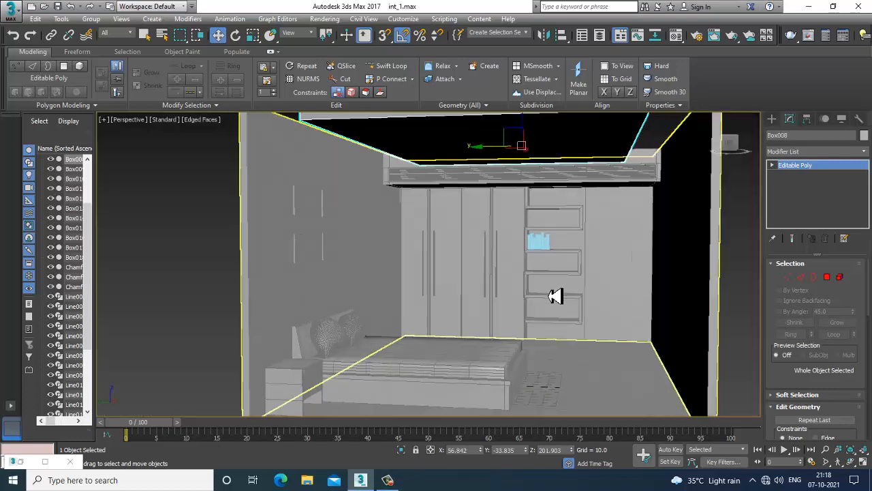
mouse_move(556, 296)
alt+middle_down()
mouse_move(539, 296)
mouse_move(555, 296)
alt+middle_up()
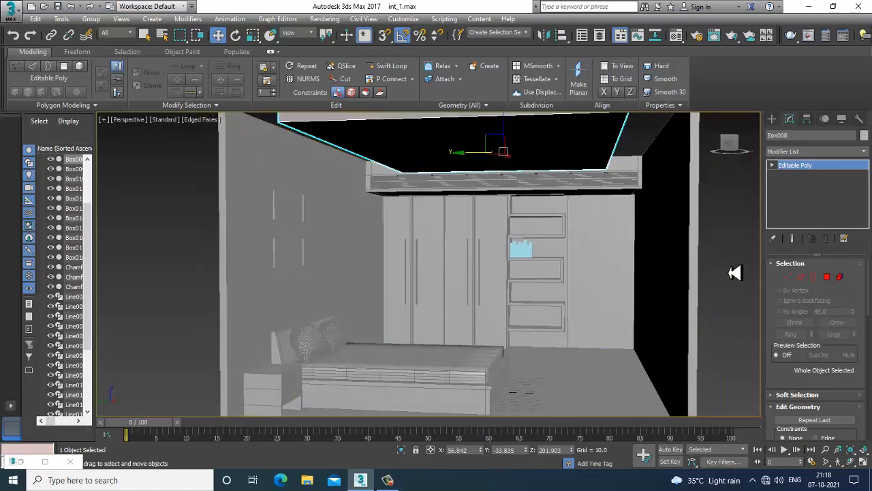
click(735, 273)
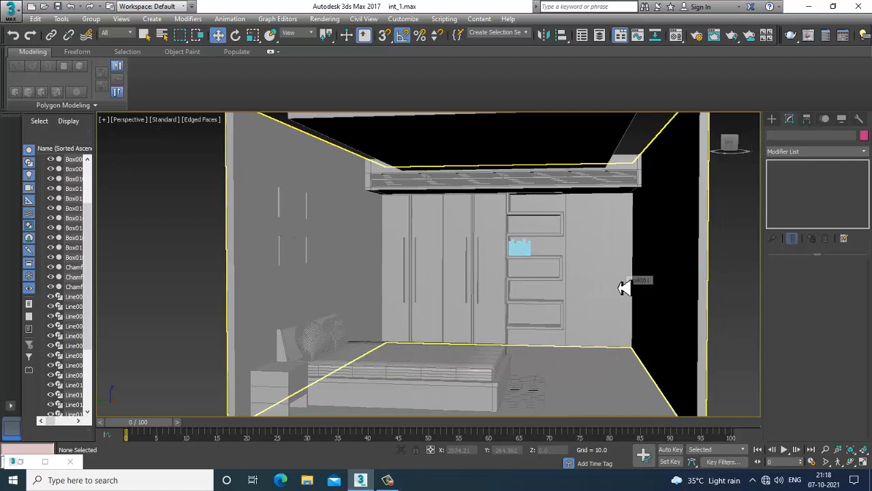